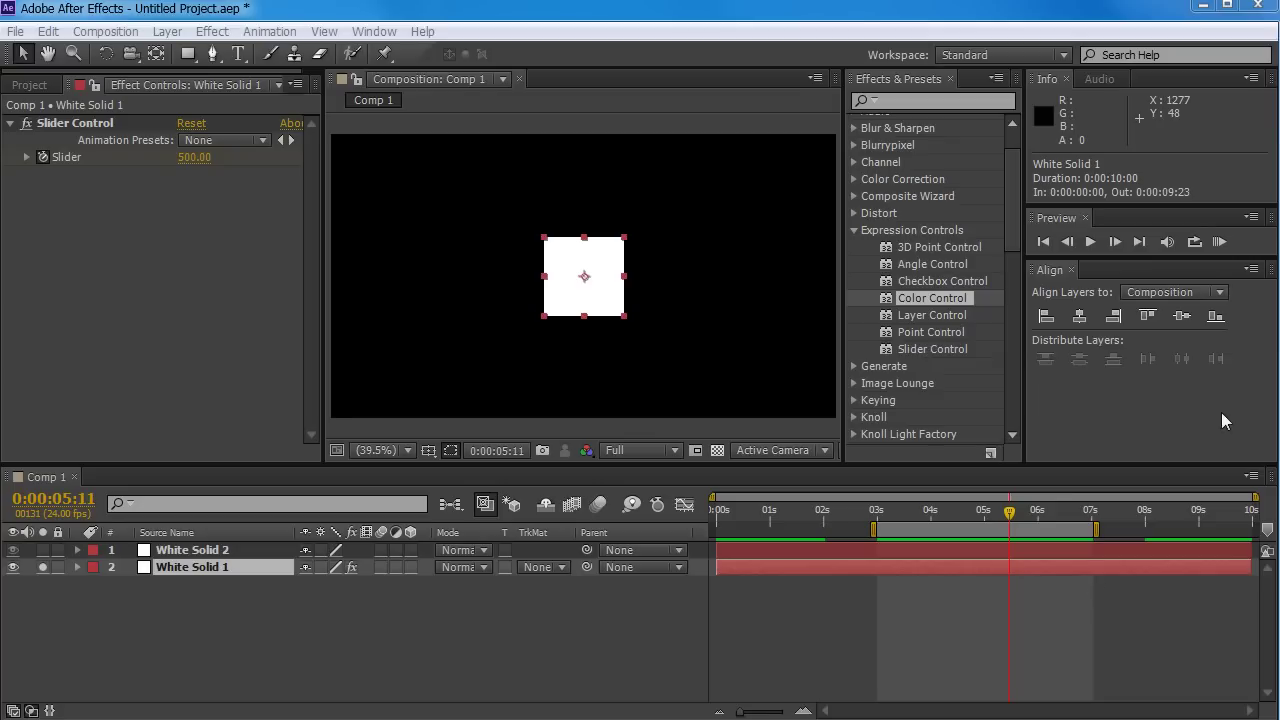
Solo the White Solid 2 layer instead of White Solid 1 and preview its motion from about 3 seconds.
{"action": "left_click", "coordinate": [268, 623]}
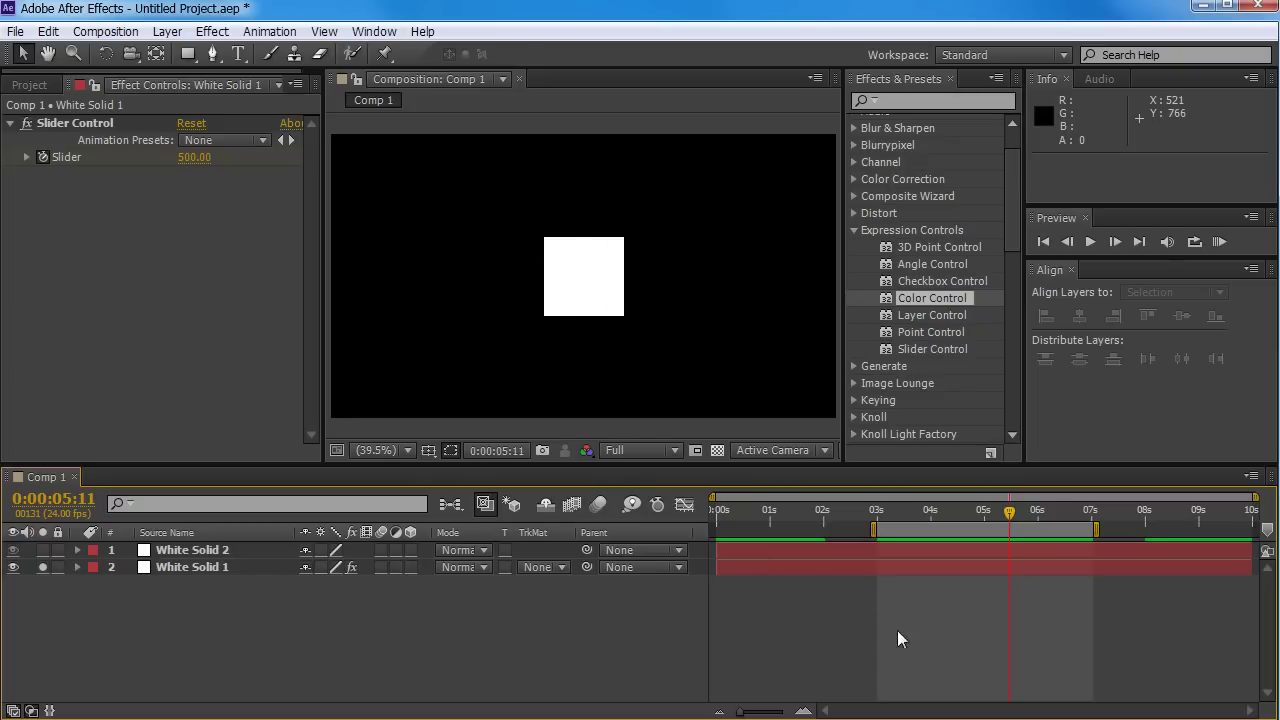
{"action": "left_click", "coordinate": [42, 550]}
{"action": "left_click", "coordinate": [42, 567]}
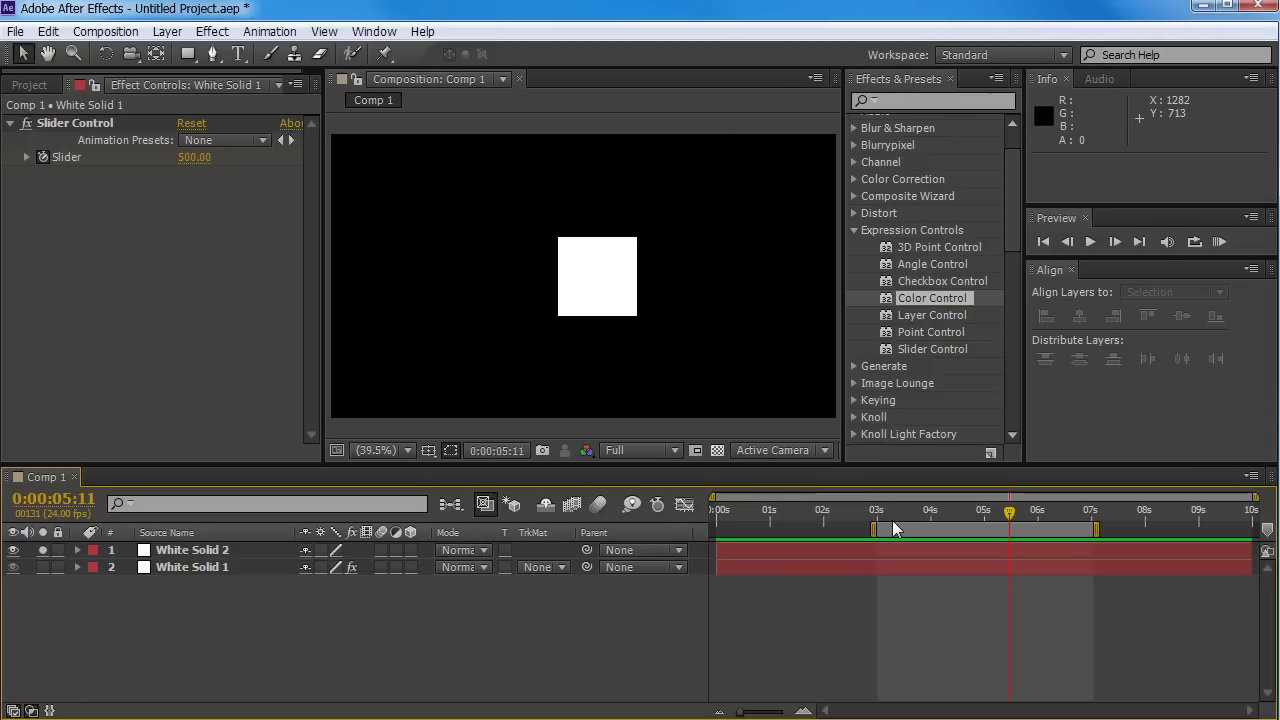
{"action": "mouse_move", "coordinate": [892, 512]}
{"action": "left_mouse_down"}
{"action": "mouse_move", "coordinate": [871, 516]}
{"action": "mouse_move", "coordinate": [898, 522]}
{"action": "left_mouse_up"}
{"action": "key", "text": "b"}
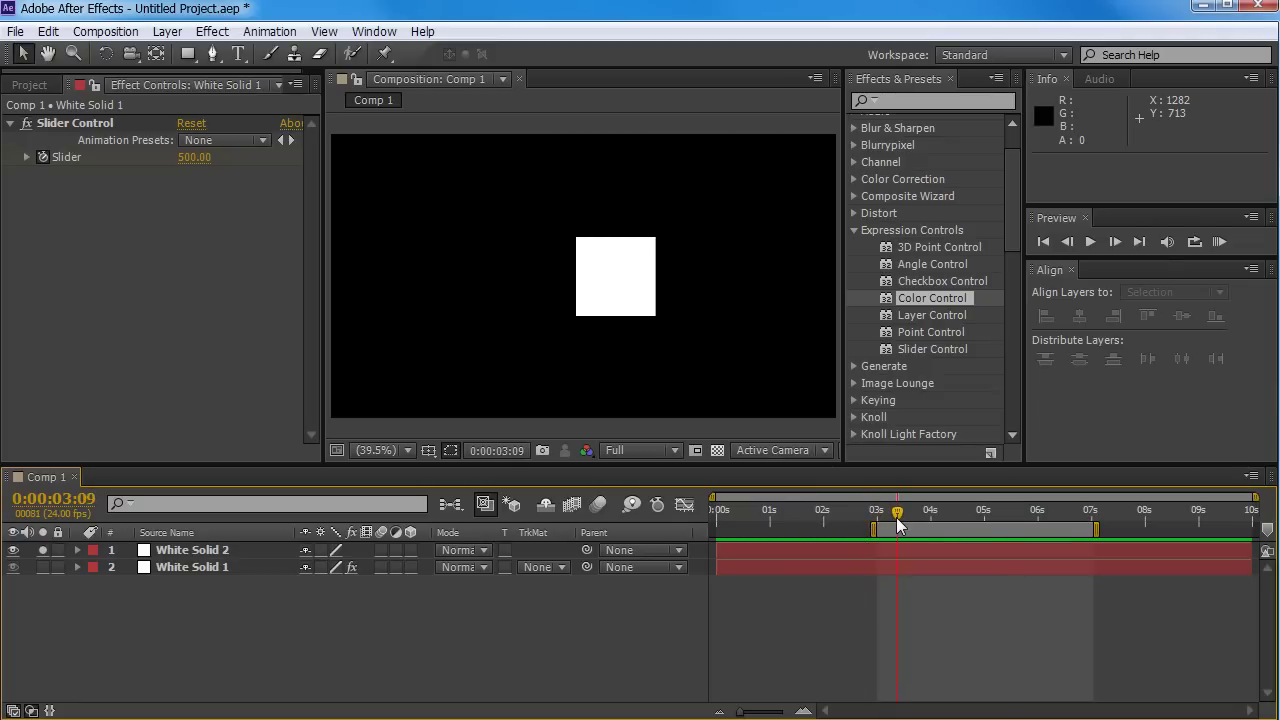
{"action": "key", "text": "KP_0"}
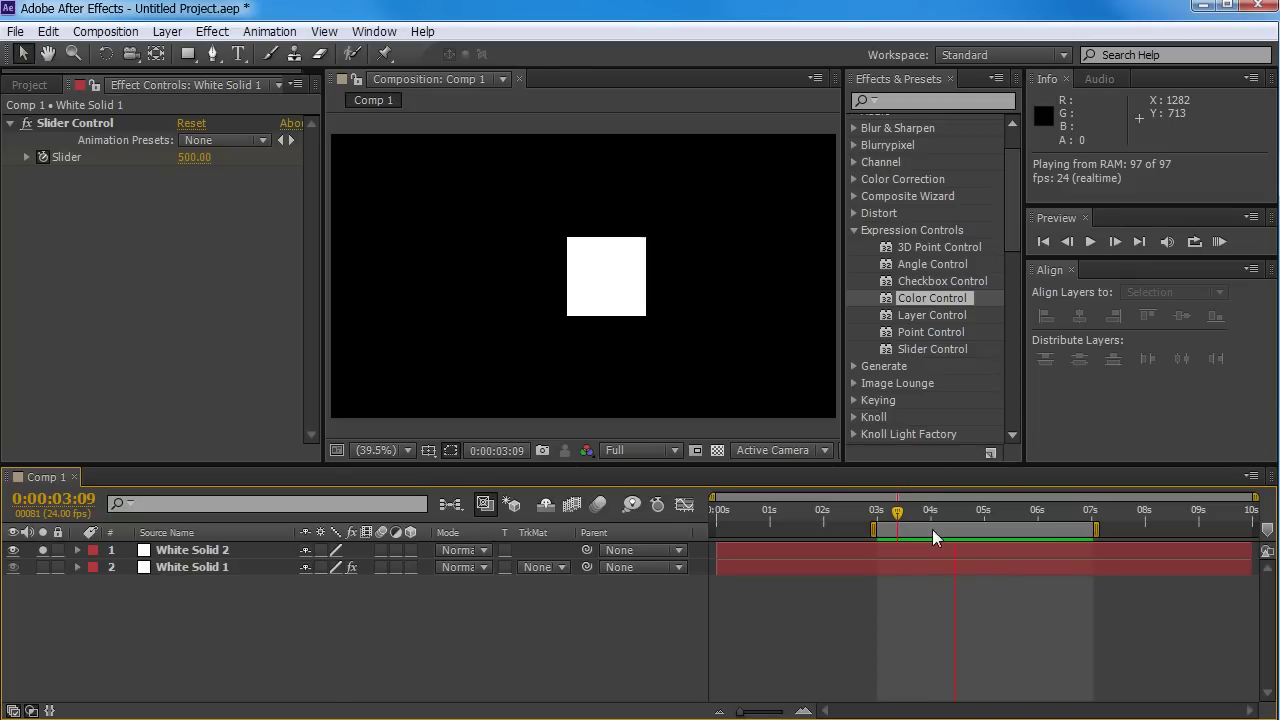
Reveal White Solid 2's Position keyframes and pingpong loopOut expression, and preview the looping motion at about 4 seconds.
{"action": "left_click", "coordinate": [183, 550]}
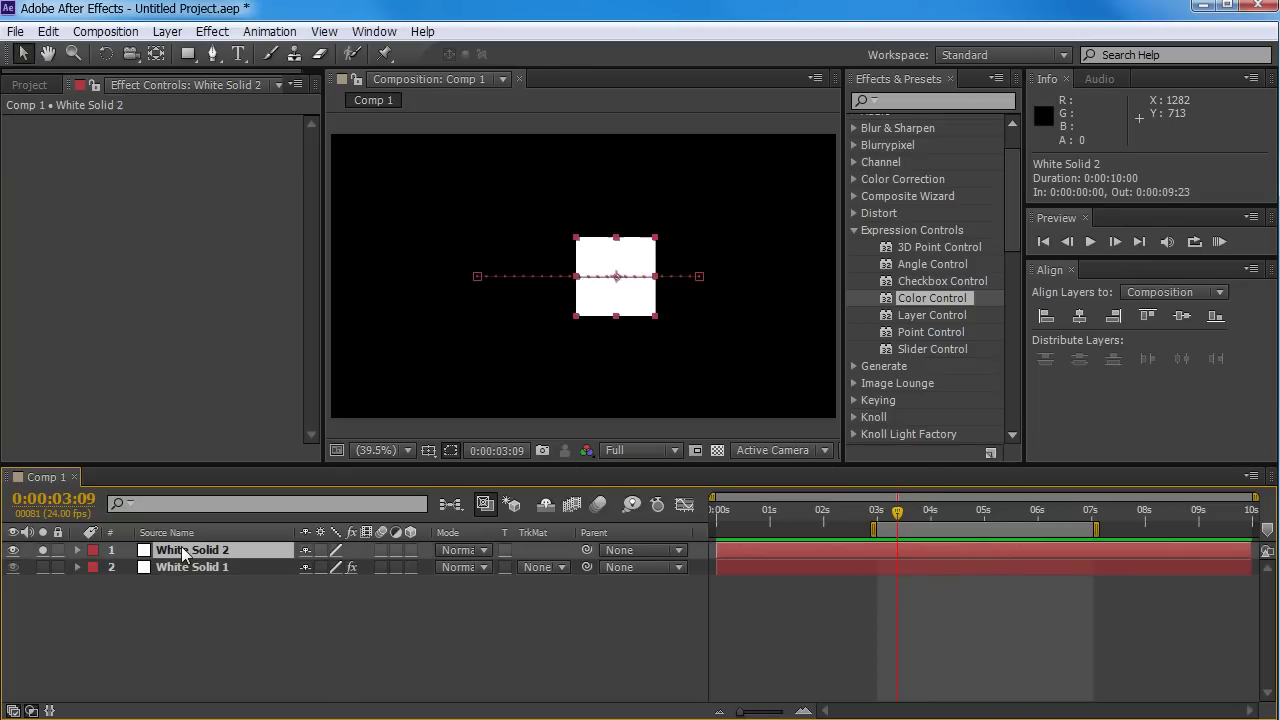
{"action": "key", "text": "e"}
{"action": "key", "text": "e"}
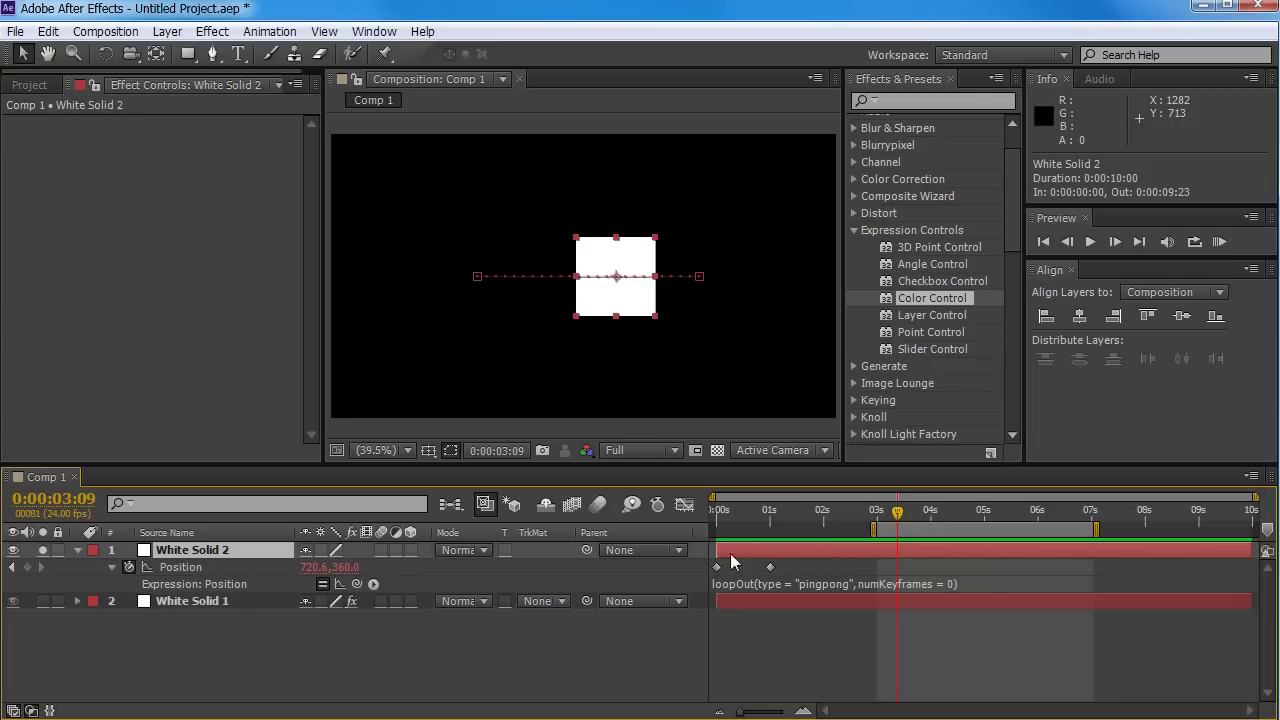
{"action": "left_click", "coordinate": [770, 567]}
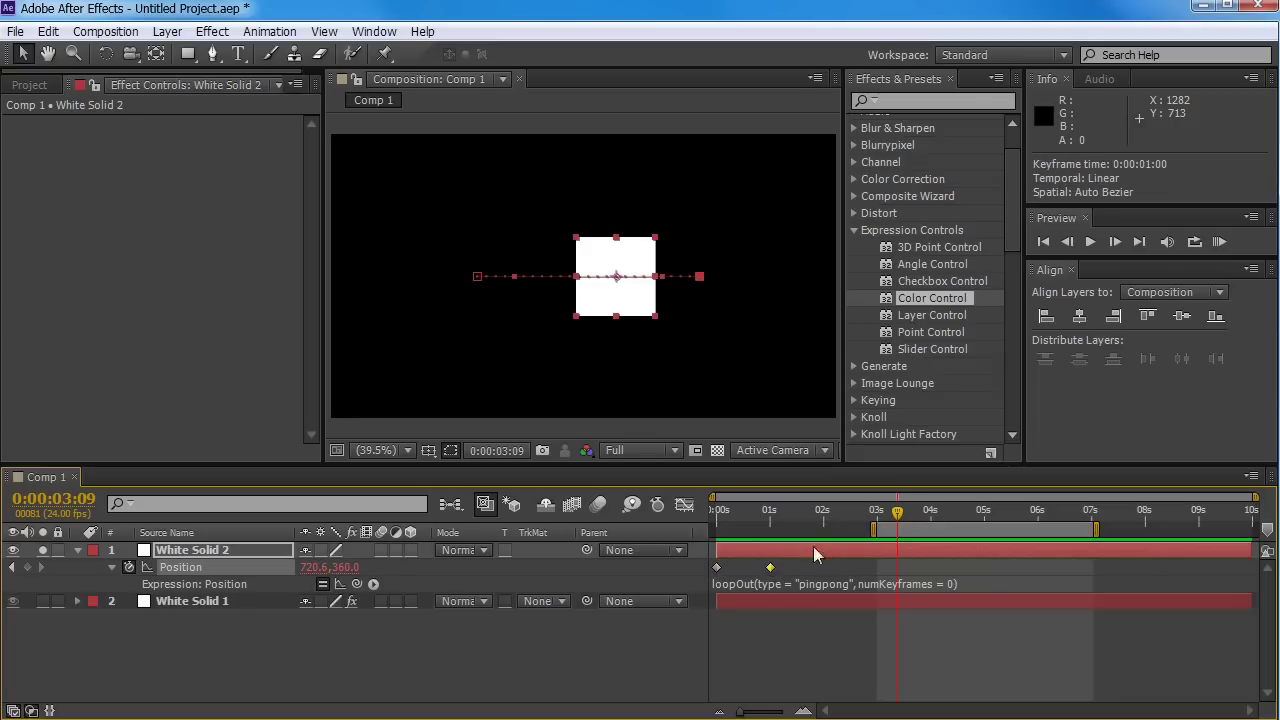
{"action": "left_click_drag", "start_coordinate": [900, 515], "coordinate": [932, 520]}
{"action": "key", "text": "space"}
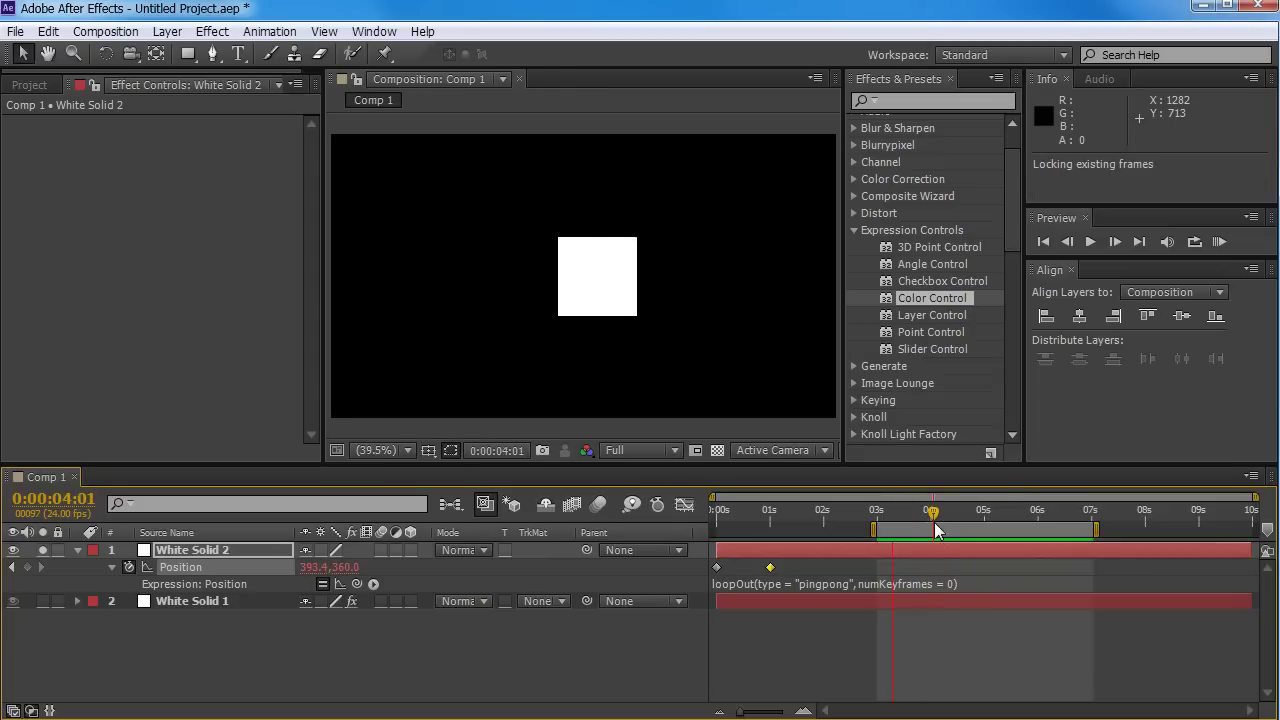
{"action": "key", "text": "space"}
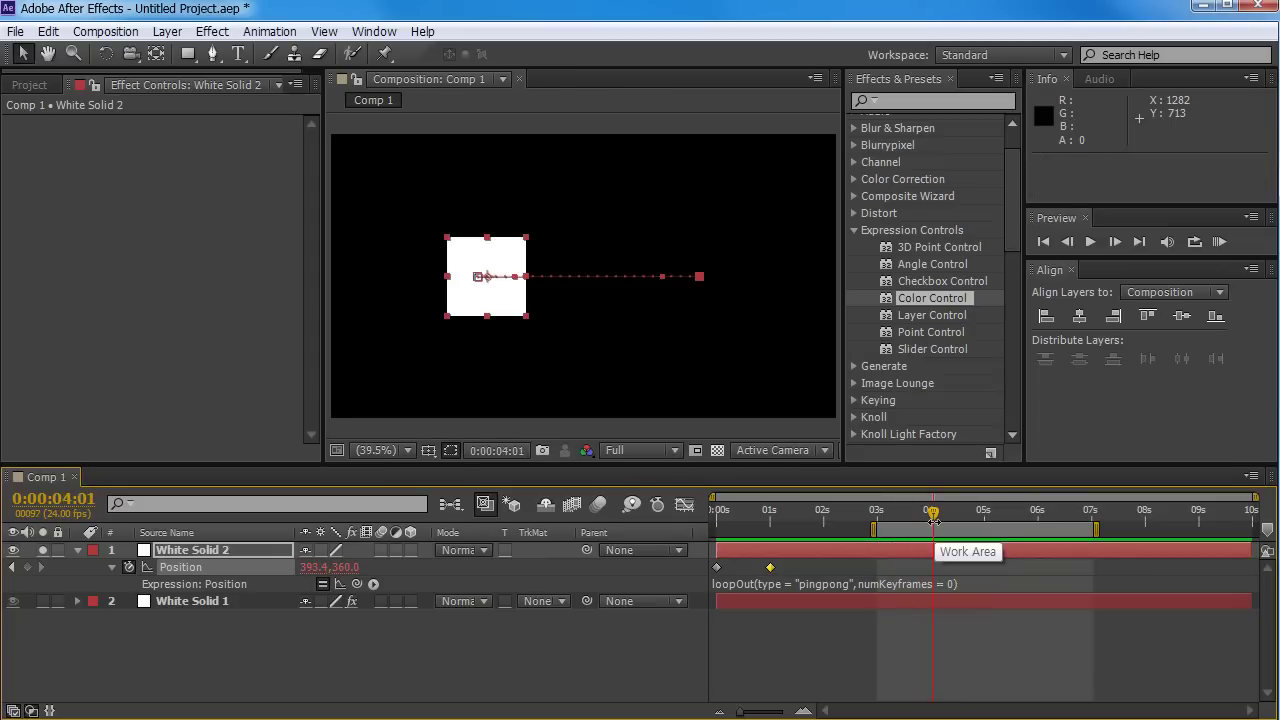
Solo White Solid 1 instead of White Solid 2, collapse White Solid 2's properties and preview from 0:00:03:11.
{"action": "left_click", "coordinate": [42, 550]}
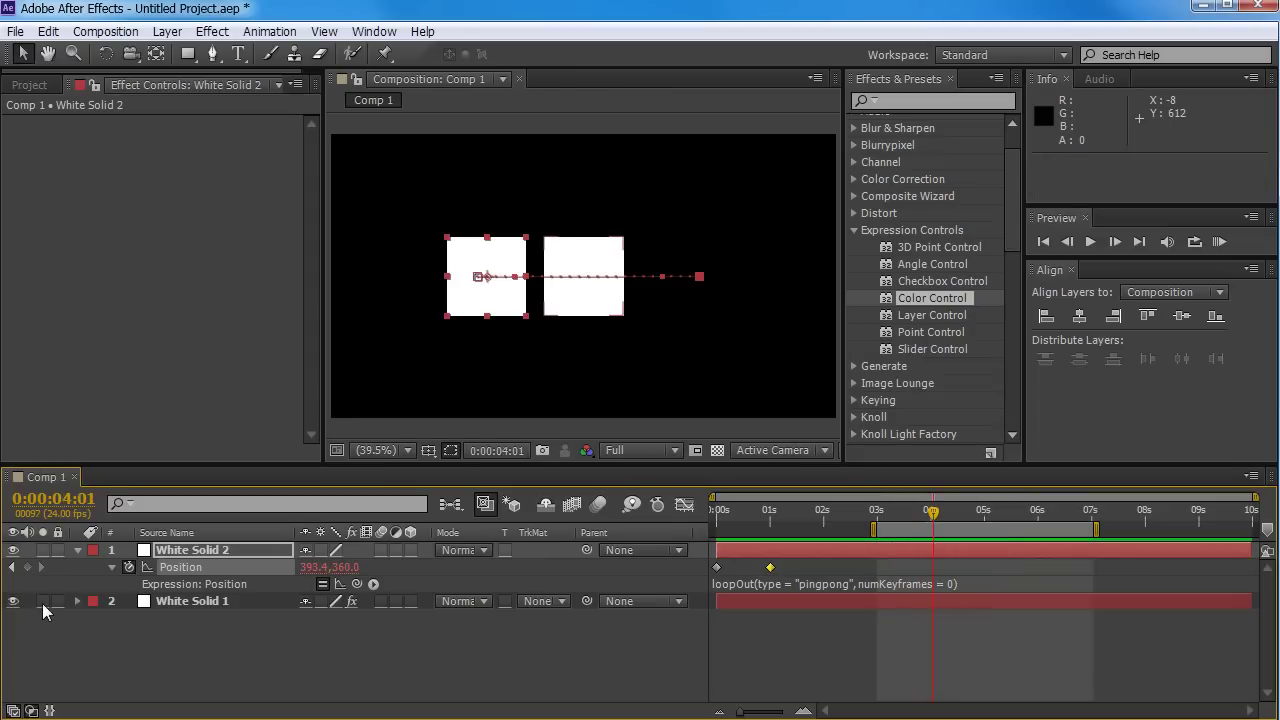
{"action": "left_click", "coordinate": [42, 601]}
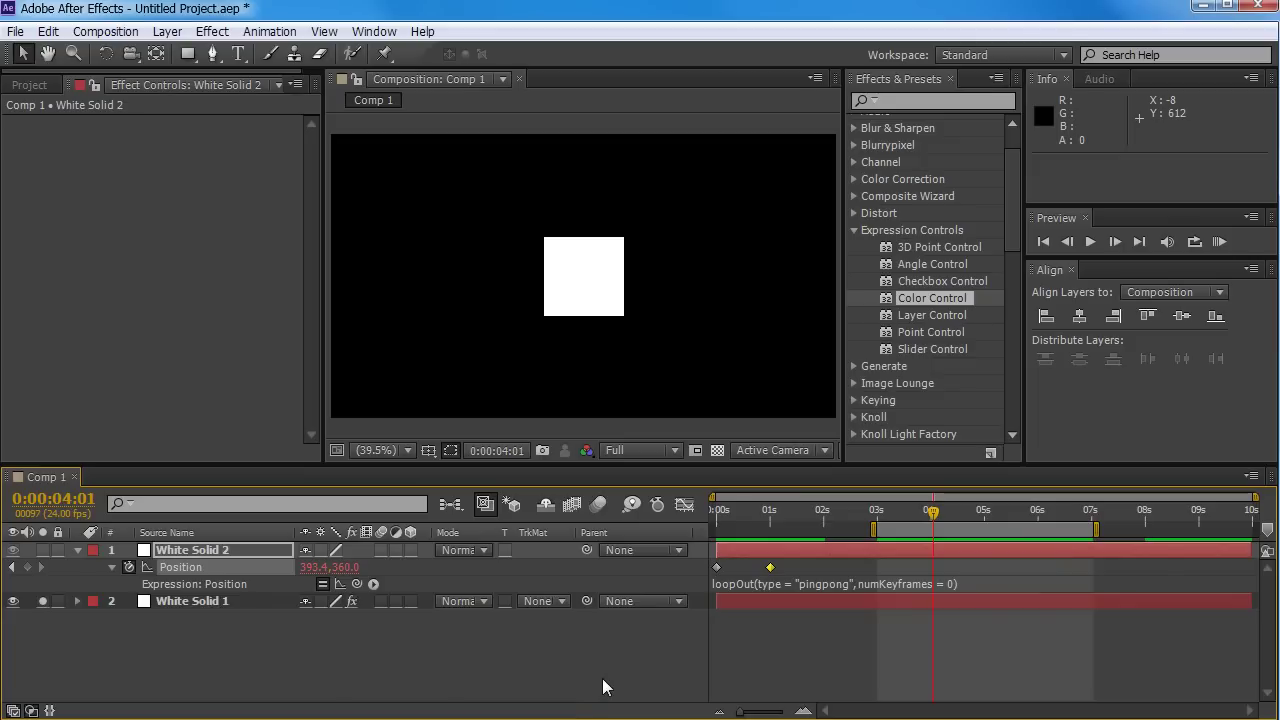
{"action": "left_click", "coordinate": [226, 533]}
{"action": "key", "text": "u"}
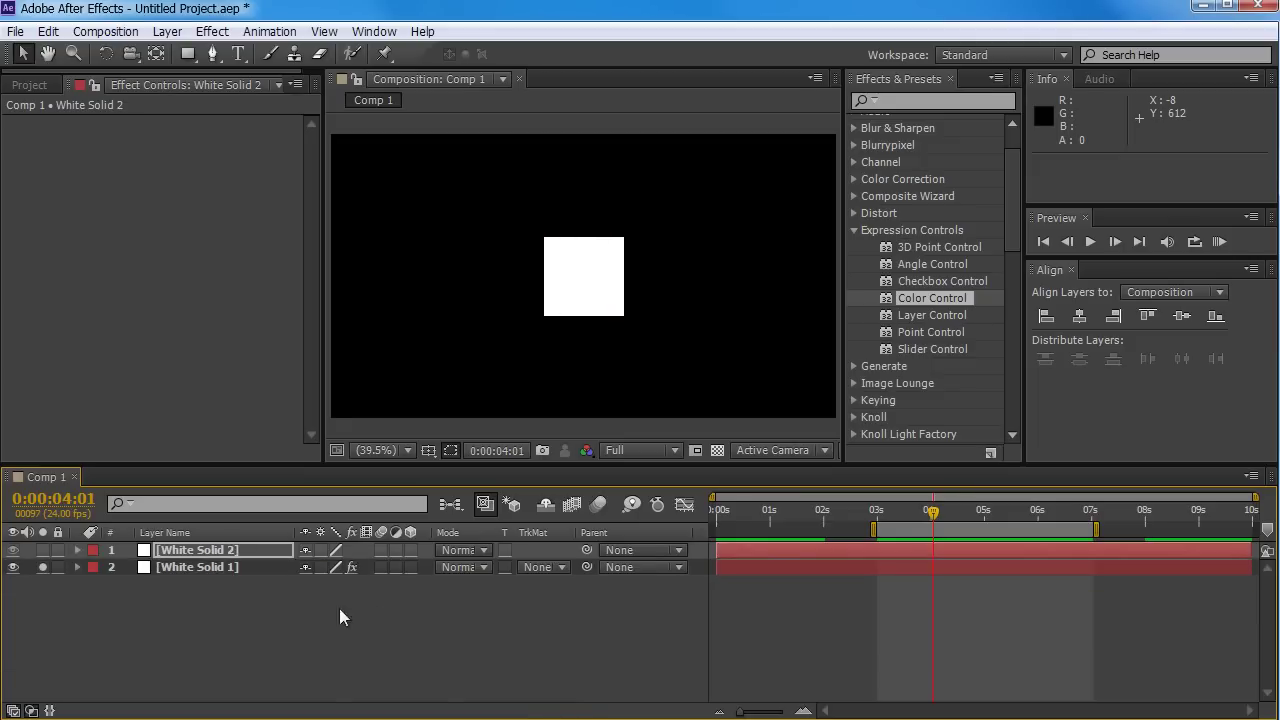
{"action": "left_click", "coordinate": [617, 609]}
{"action": "left_click", "coordinate": [901, 508]}
{"action": "key", "text": "space"}
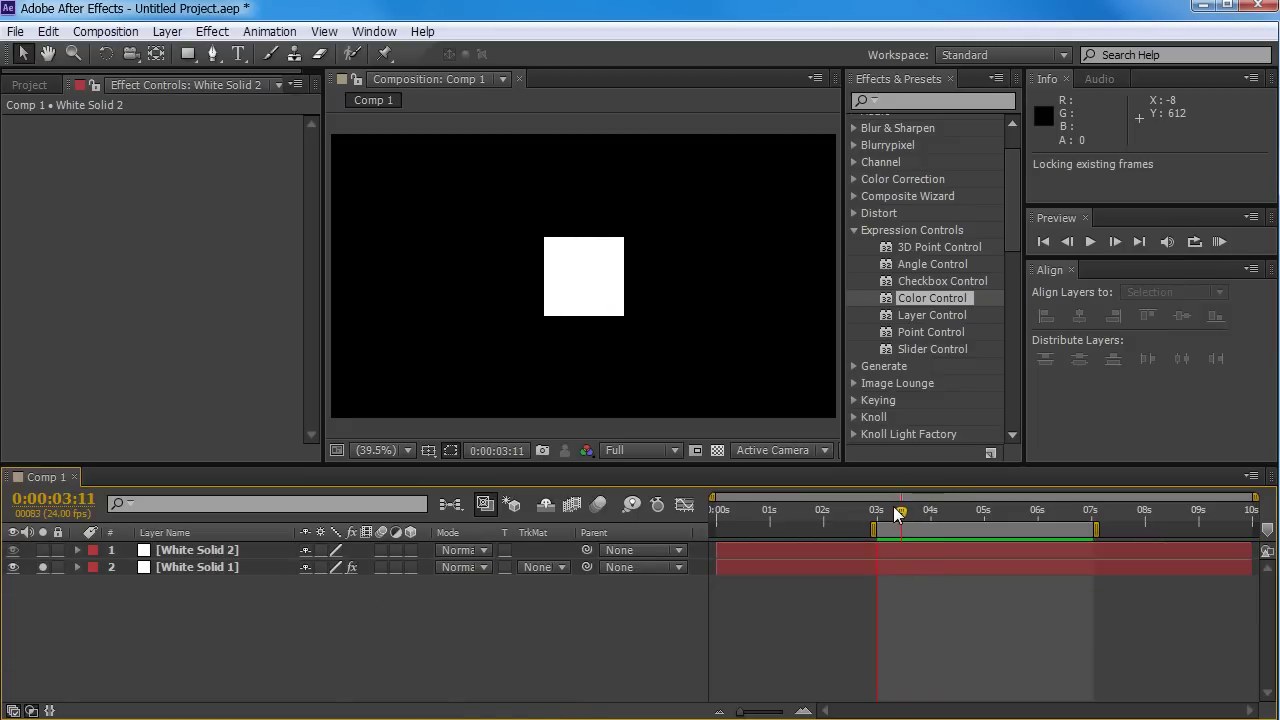
{"action": "key", "text": "space"}
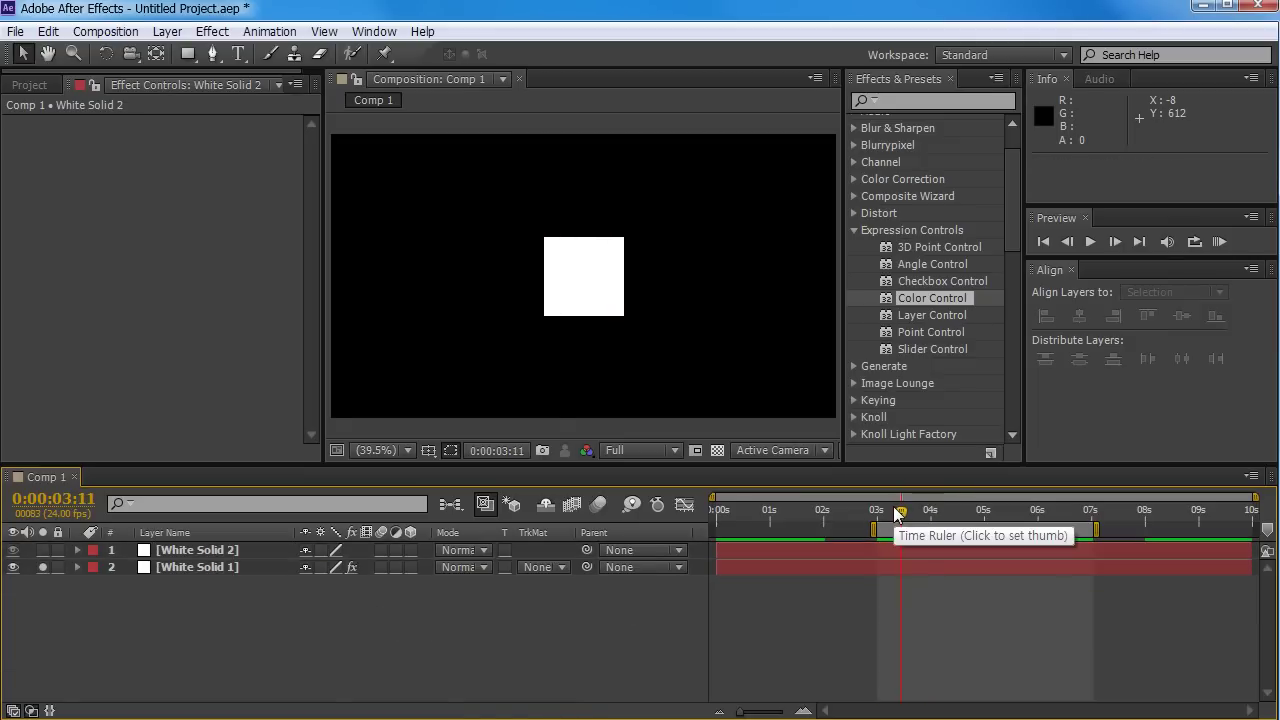
Relink the amplitude argument of White Solid 1's Position wiggle to its slider, giving wiggle(3,effect("Slider Control")("Slider")).
{"action": "left_click", "coordinate": [199, 566]}
{"action": "key", "text": "u"}
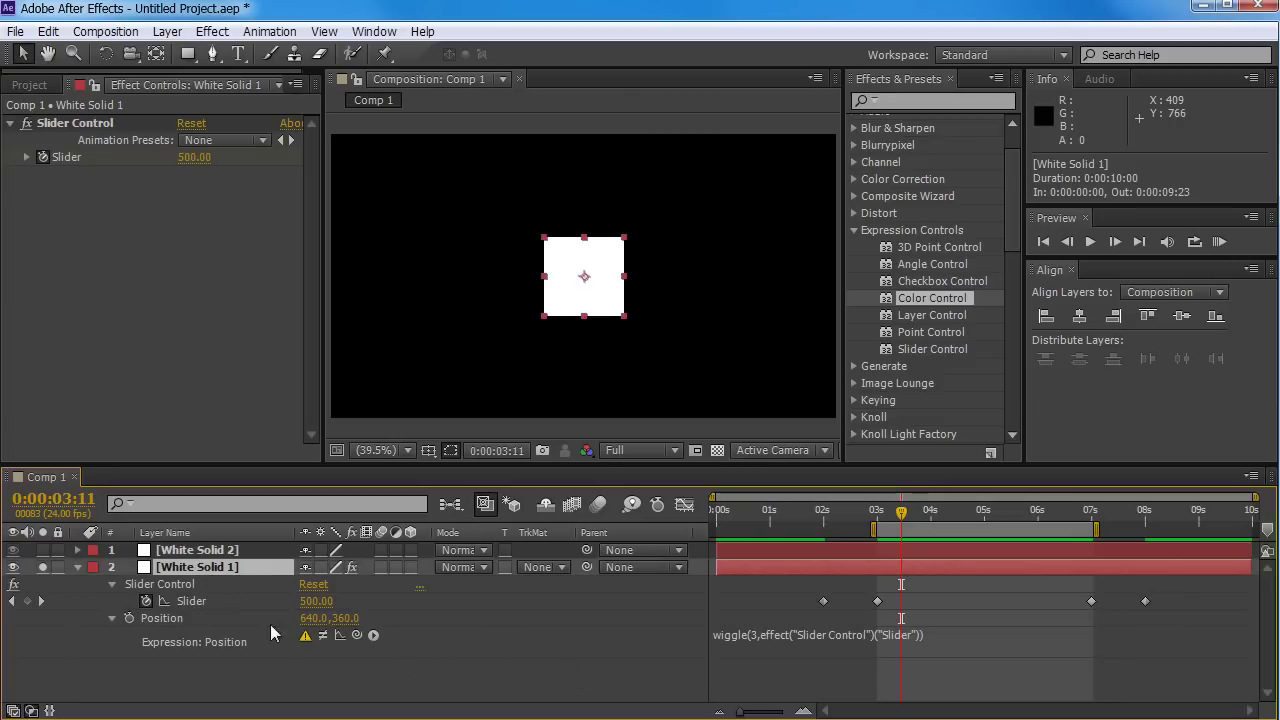
{"action": "left_click", "coordinate": [826, 635]}
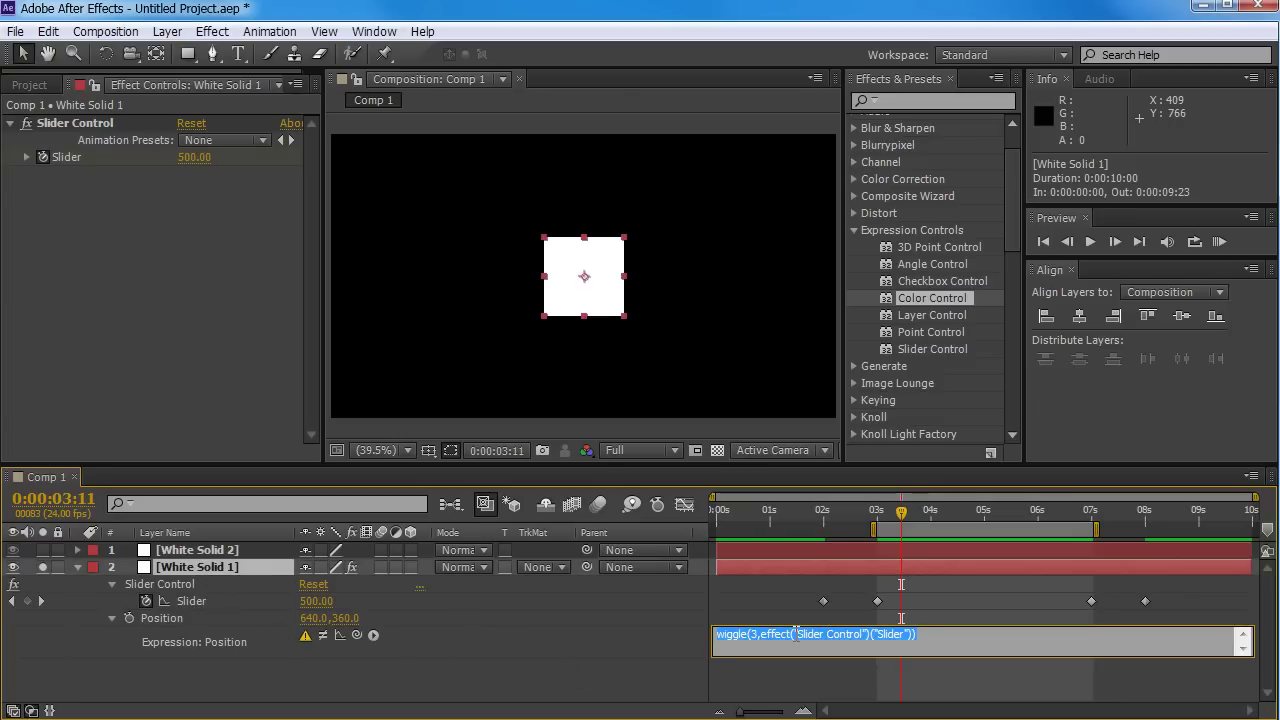
{"action": "left_click_drag", "start_coordinate": [764, 637], "coordinate": [798, 640]}
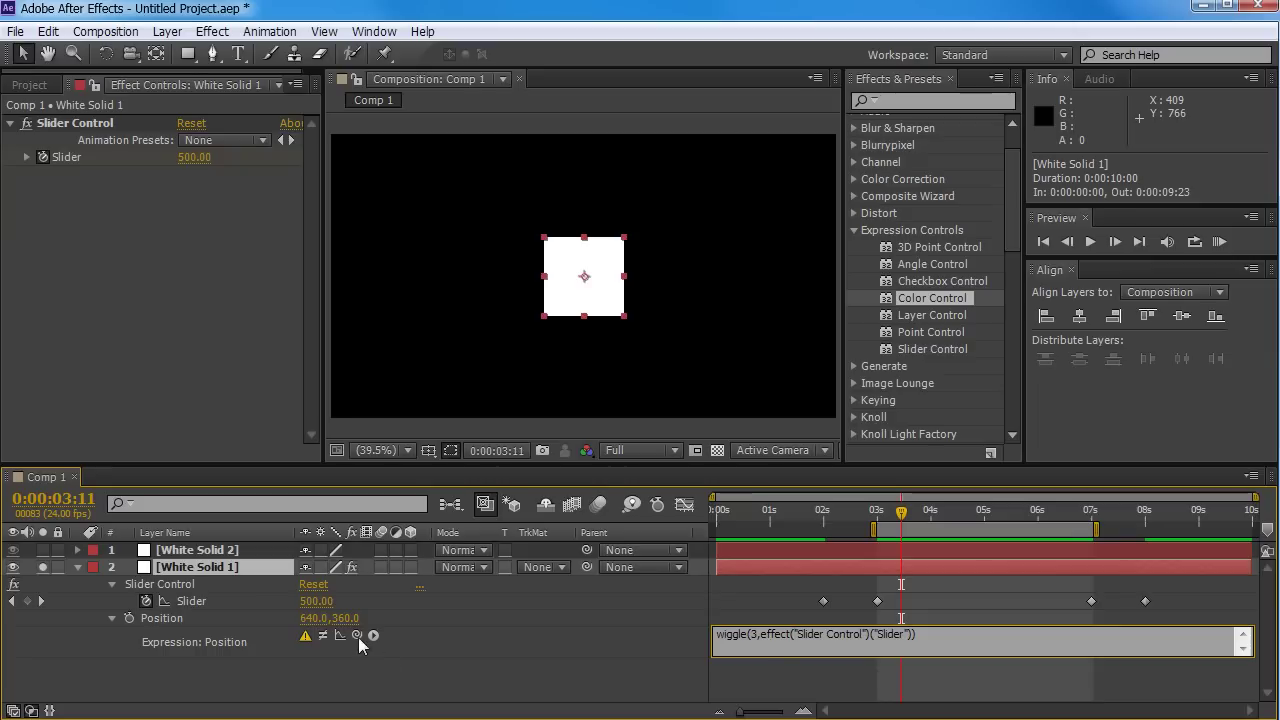
{"action": "left_click_drag", "start_coordinate": [357, 635], "coordinate": [87, 154]}
{"action": "left_click_drag", "start_coordinate": [761, 637], "coordinate": [913, 632]}
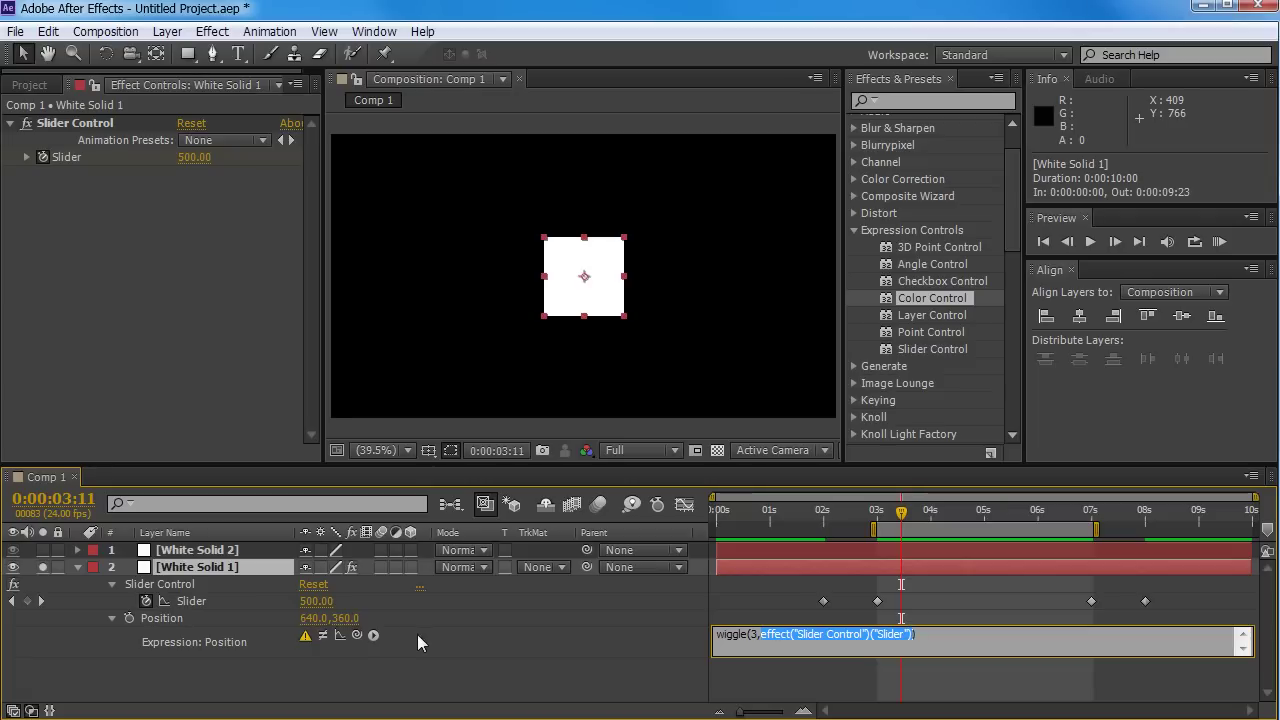
{"action": "left_click_drag", "start_coordinate": [357, 635], "coordinate": [76, 157]}
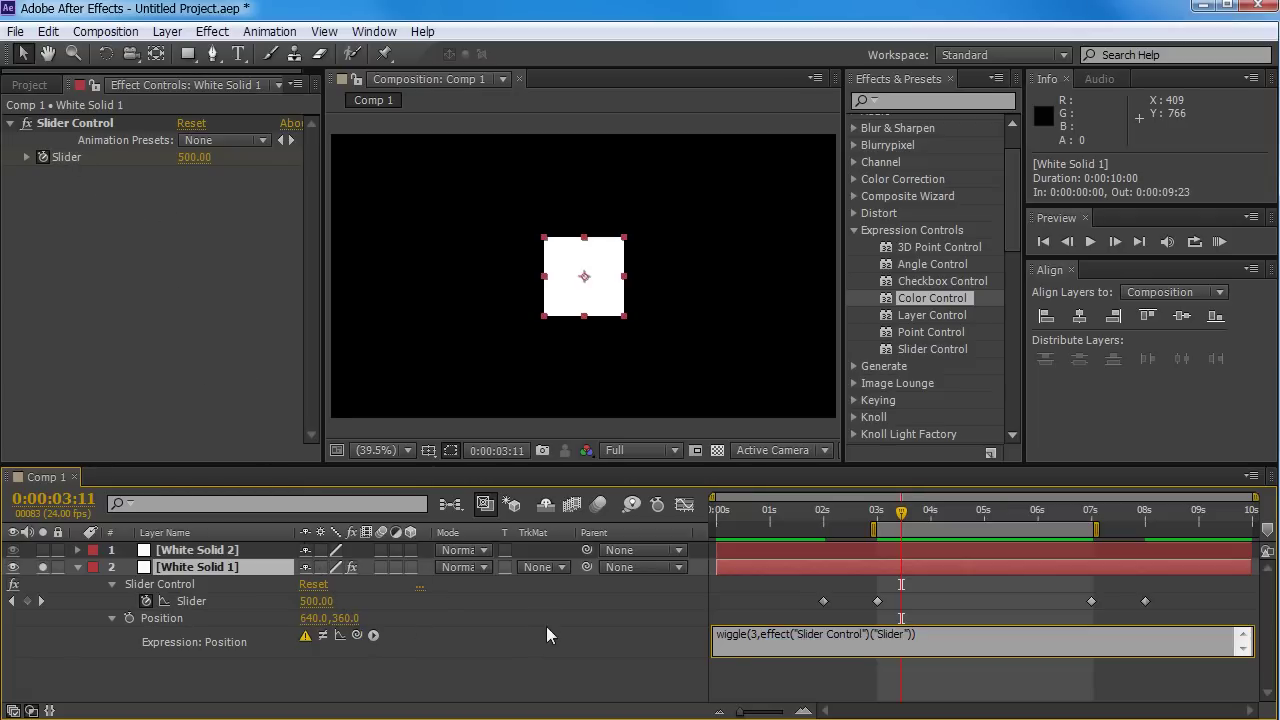
{"action": "left_click", "coordinate": [590, 658]}
Preview the wiggle motion and examine White Solid 1's Slider Control effect and Position expression.
{"action": "key", "text": "KP_0"}
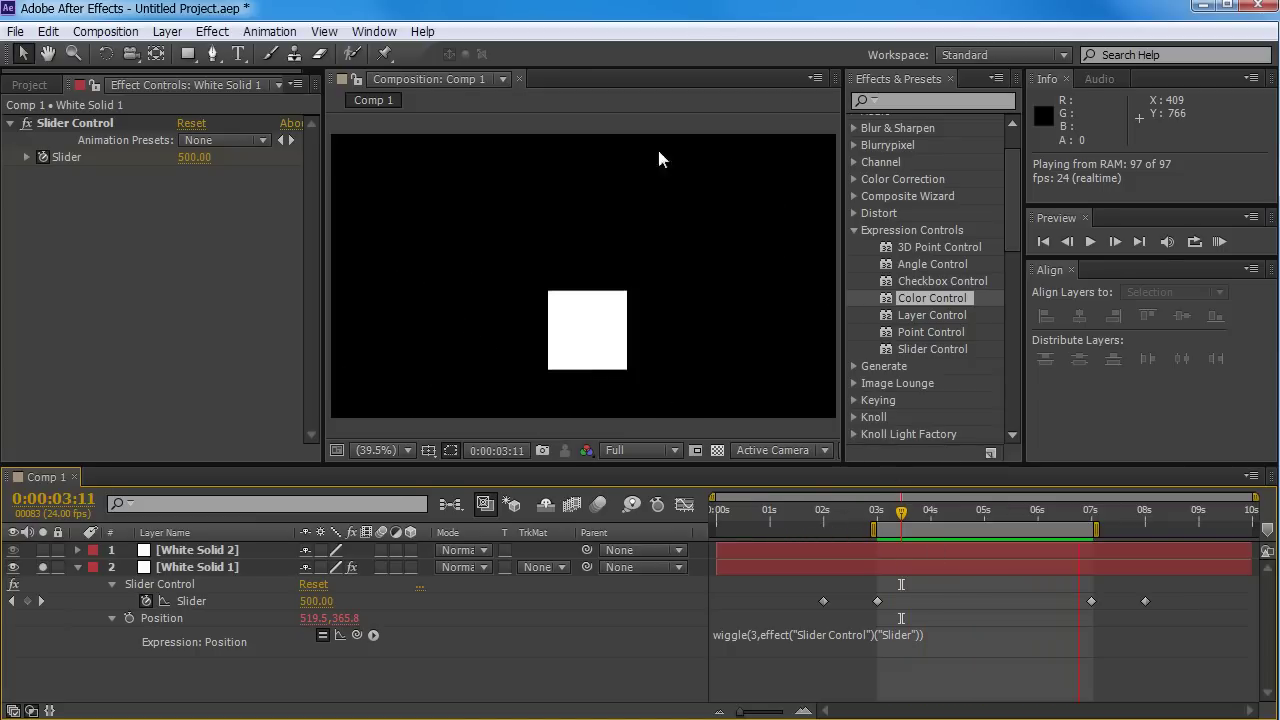
{"action": "left_click_drag", "start_coordinate": [884, 522], "coordinate": [955, 527]}
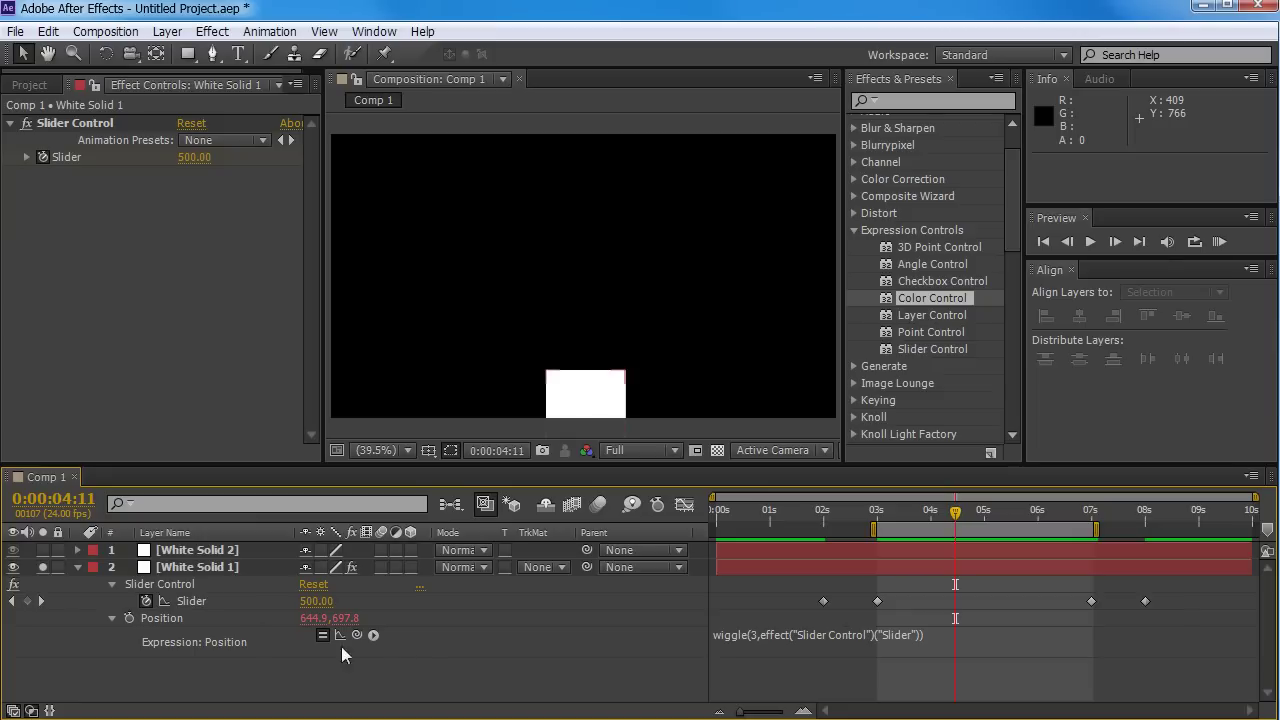
{"action": "left_click", "coordinate": [185, 567]}
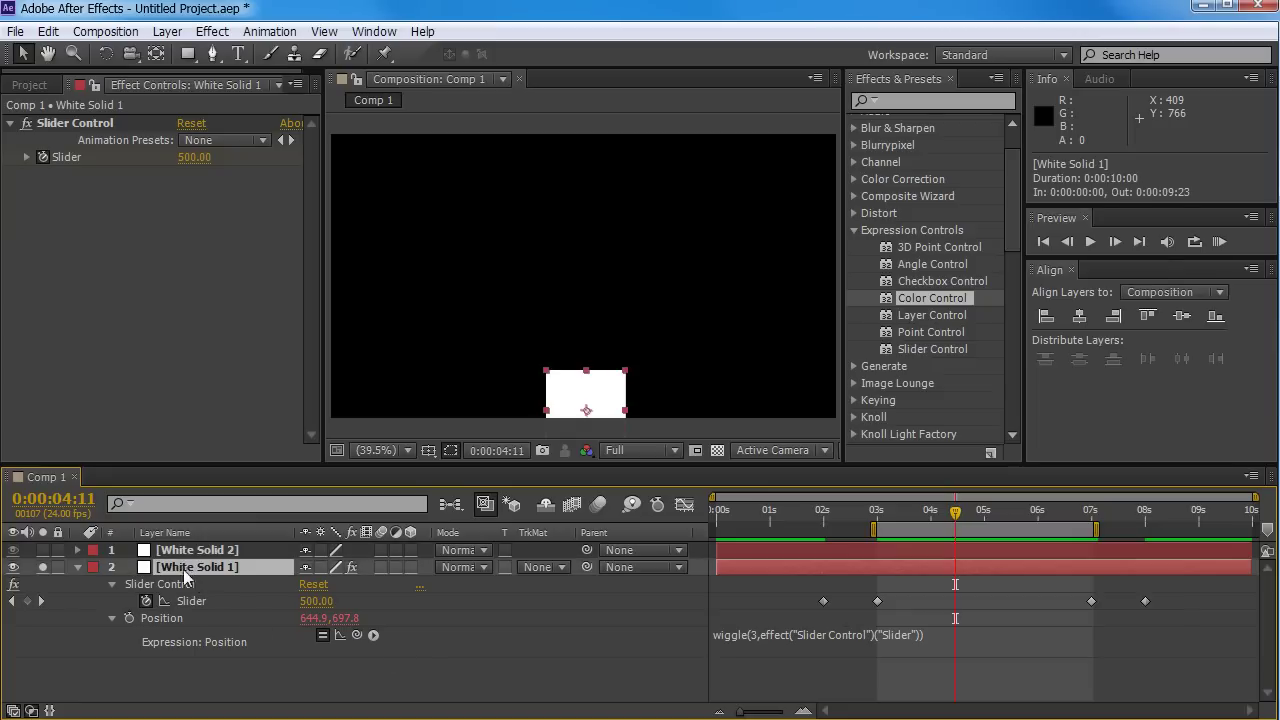
{"action": "left_click", "coordinate": [113, 584]}
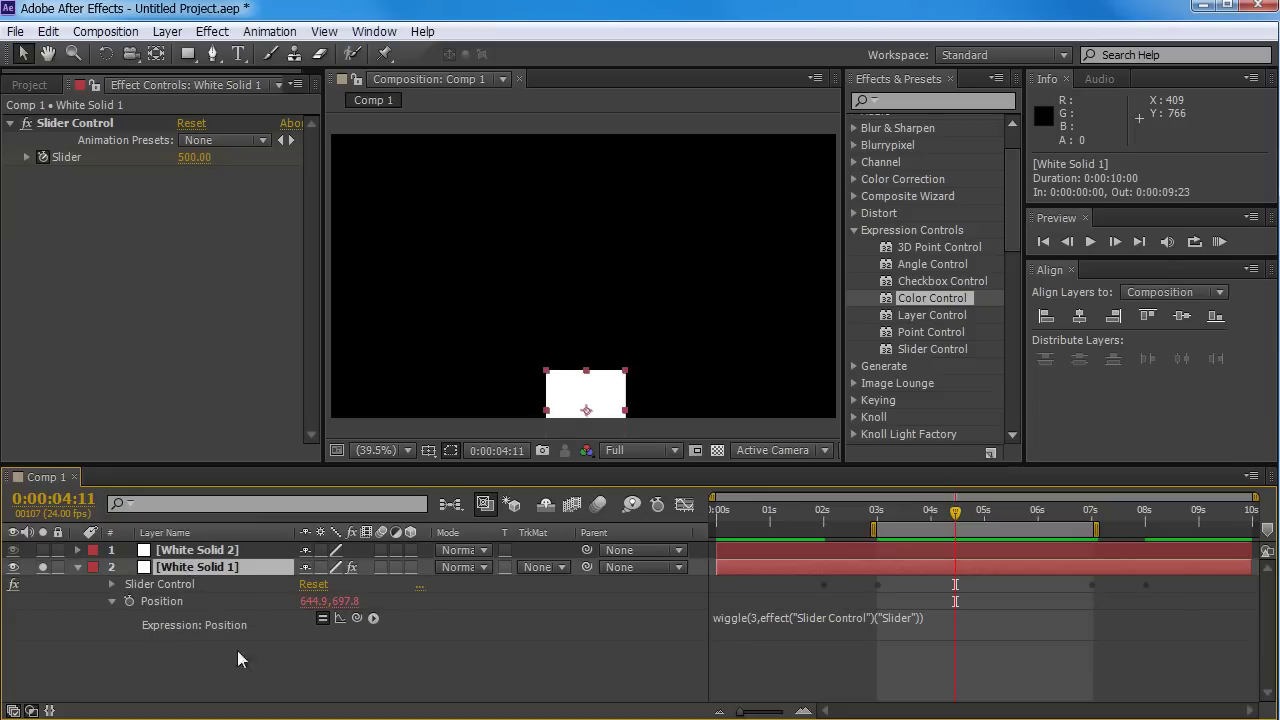
{"action": "left_click", "coordinate": [160, 603]}
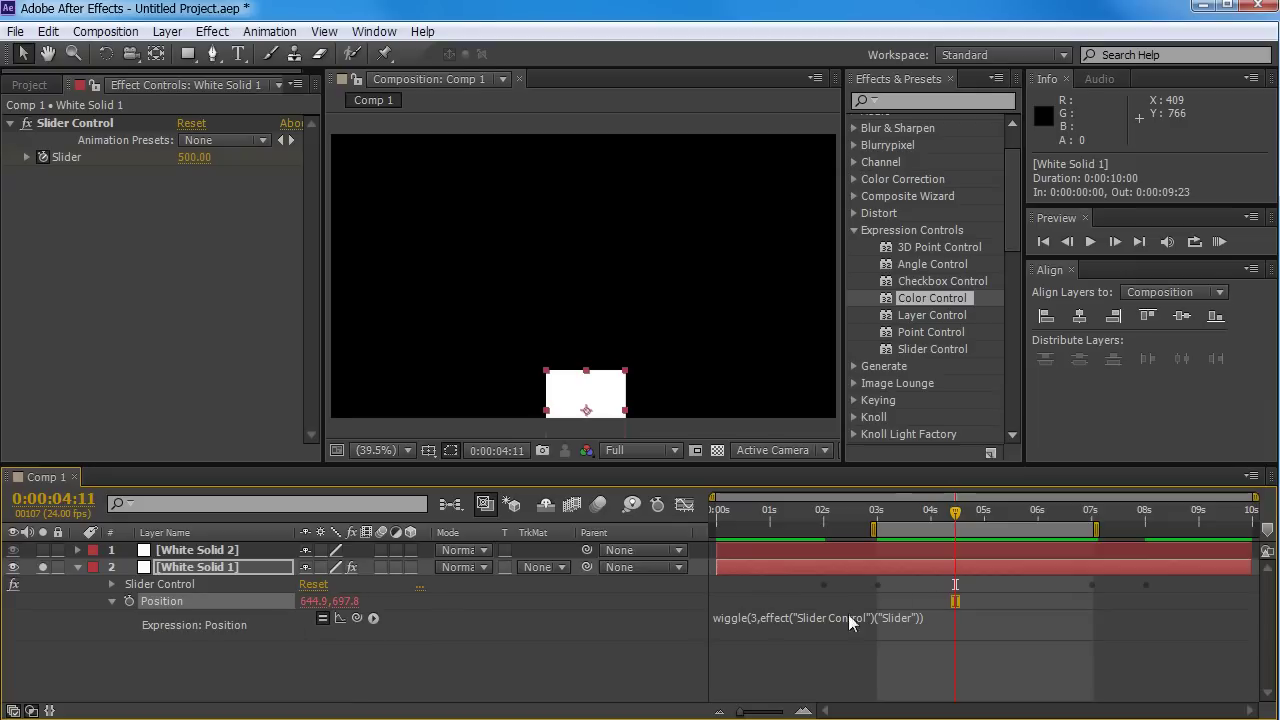
{"action": "left_click", "coordinate": [149, 586]}
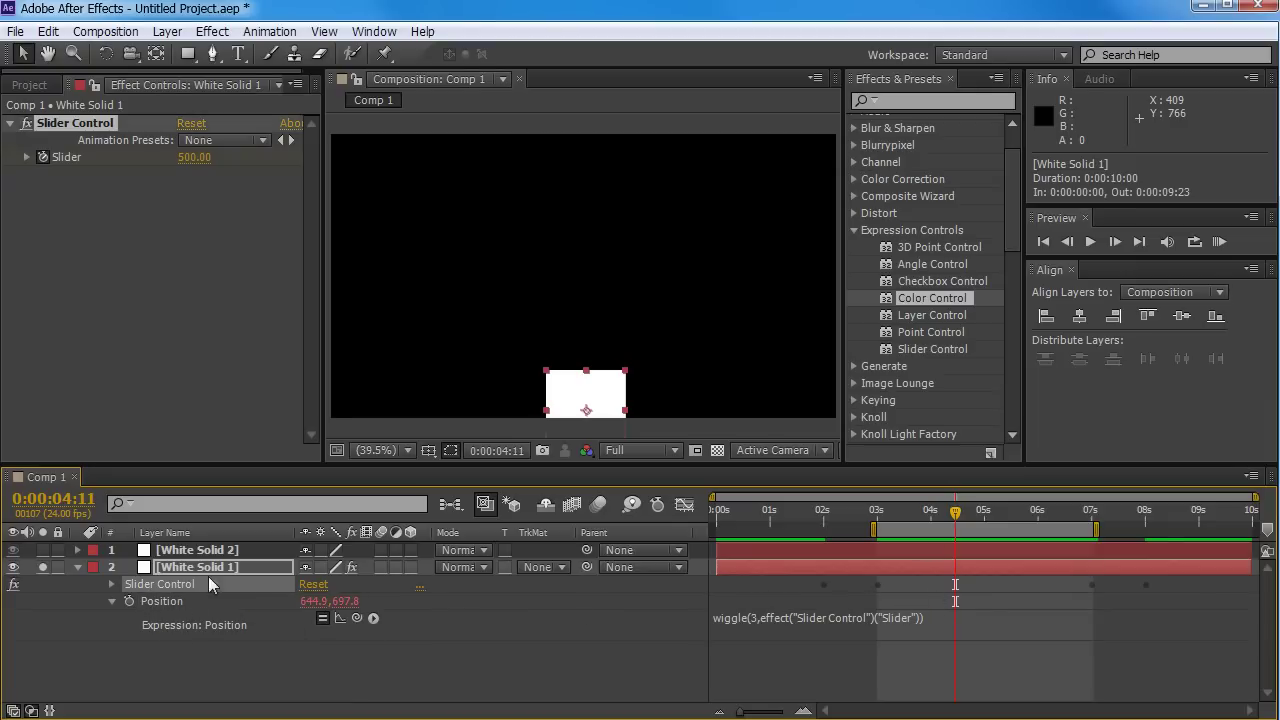
{"action": "left_click", "coordinate": [822, 600]}
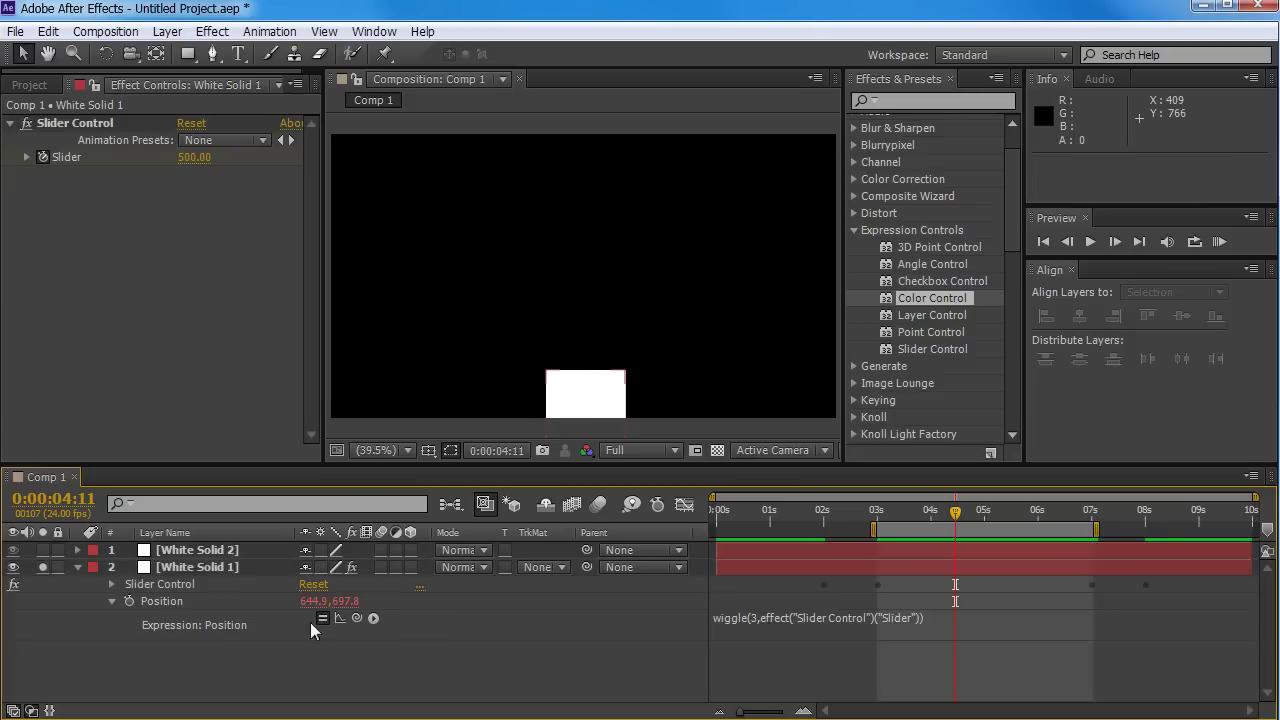
{"action": "left_click", "coordinate": [175, 603]}
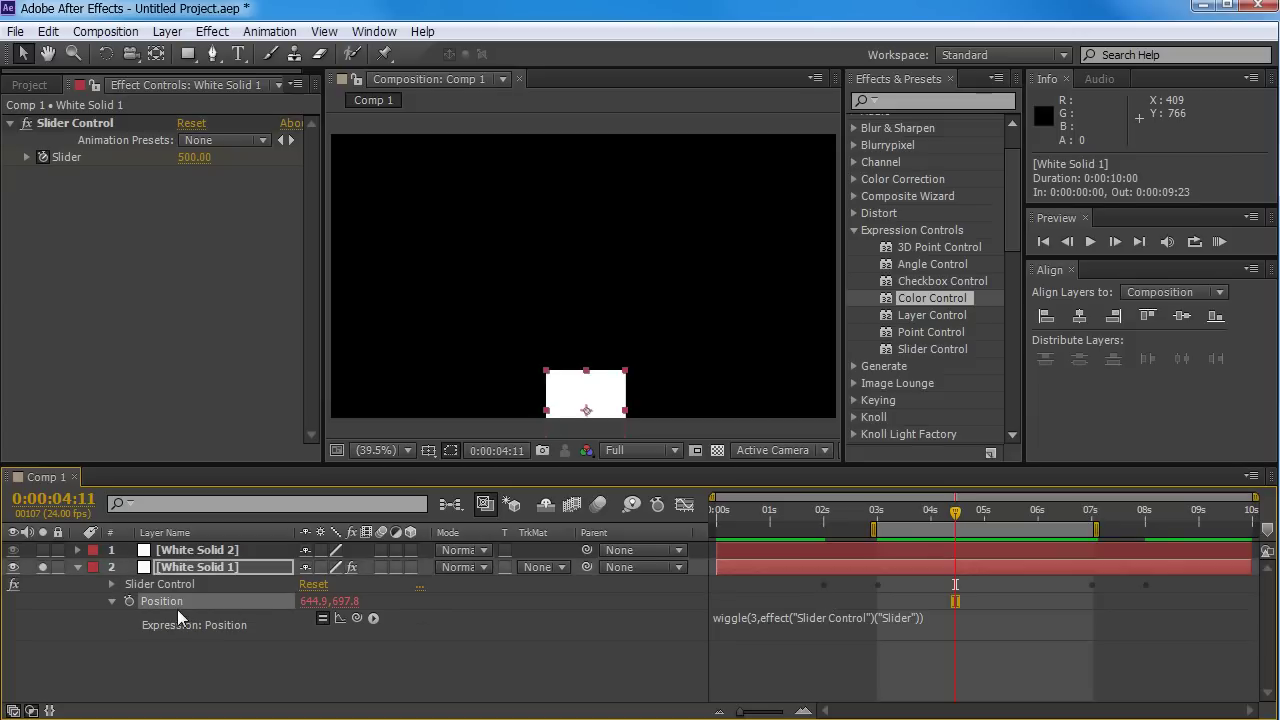
{"action": "left_click", "coordinate": [561, 650]}
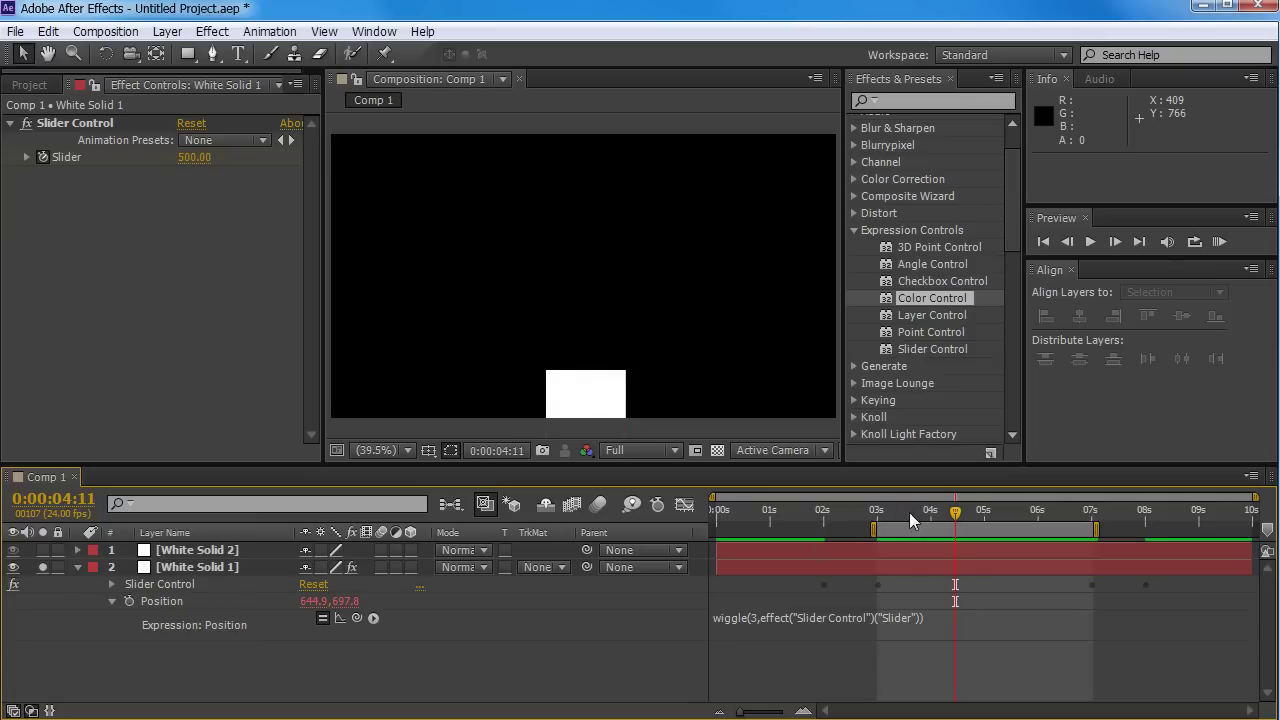
Delete the White Solid 1 layer from the composition.
{"action": "left_click_drag", "start_coordinate": [909, 512], "coordinate": [962, 535]}
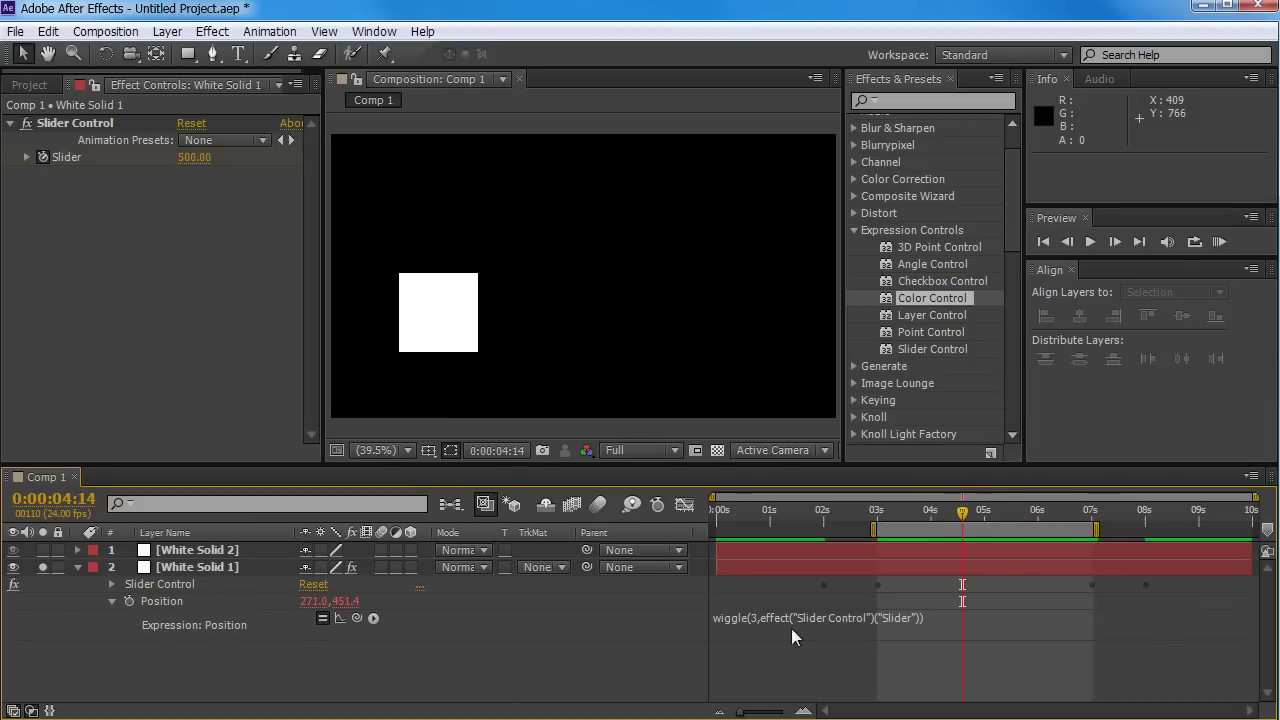
{"action": "left_click", "coordinate": [209, 566]}
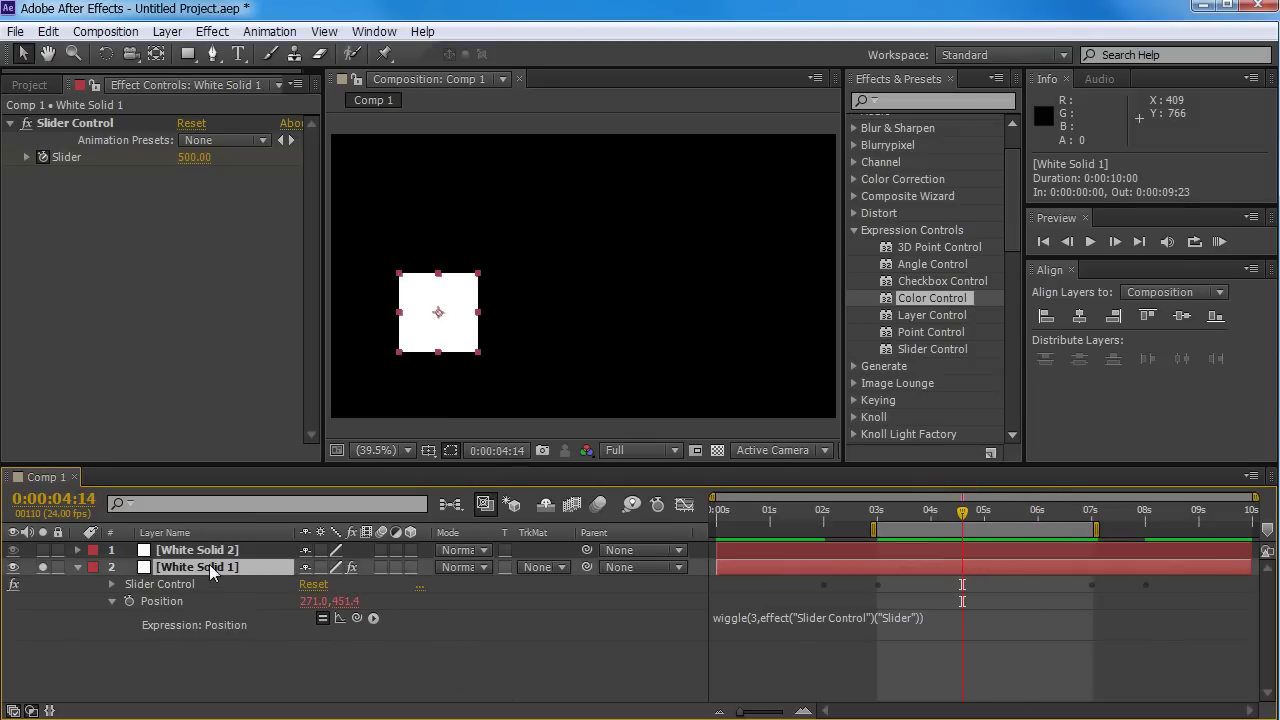
{"action": "key", "text": "Delete"}
Clear the loopOut expression from White Solid 2's Position and remove all its Position keyframes.
{"action": "left_click", "coordinate": [211, 549]}
{"action": "key", "text": "u"}
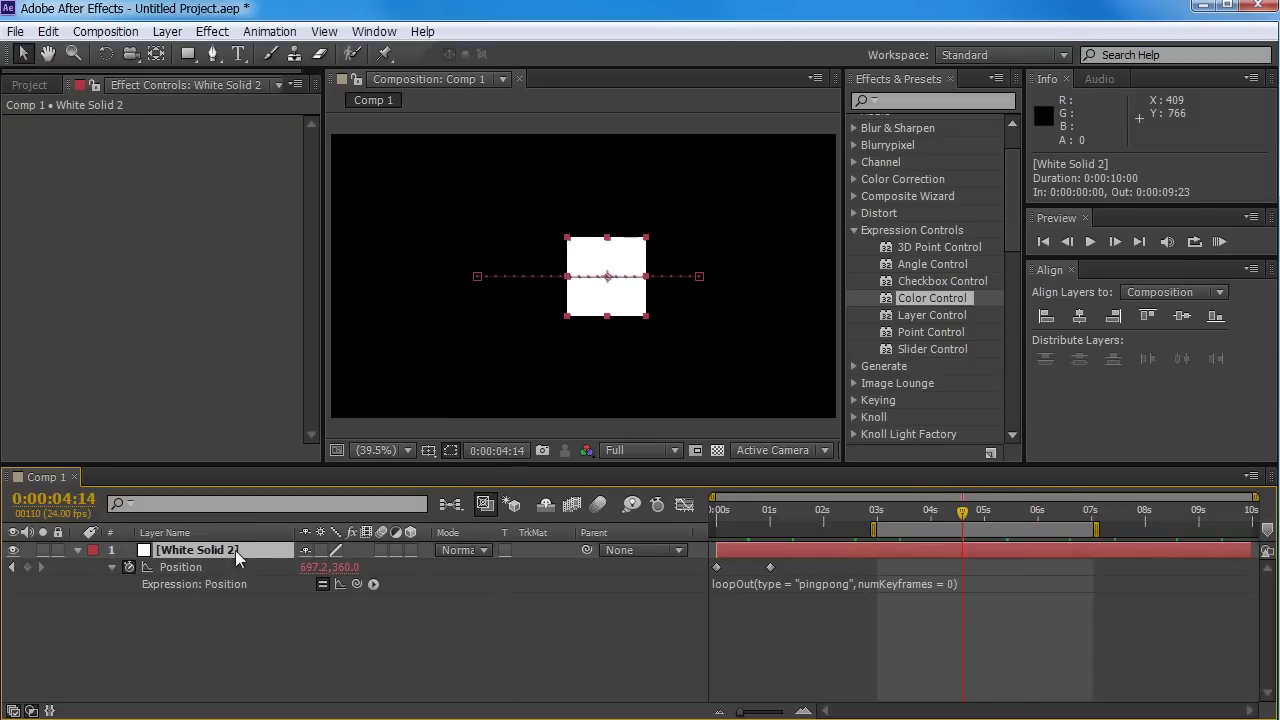
{"action": "left_click", "coordinate": [785, 590]}
{"action": "key", "text": "Delete"}
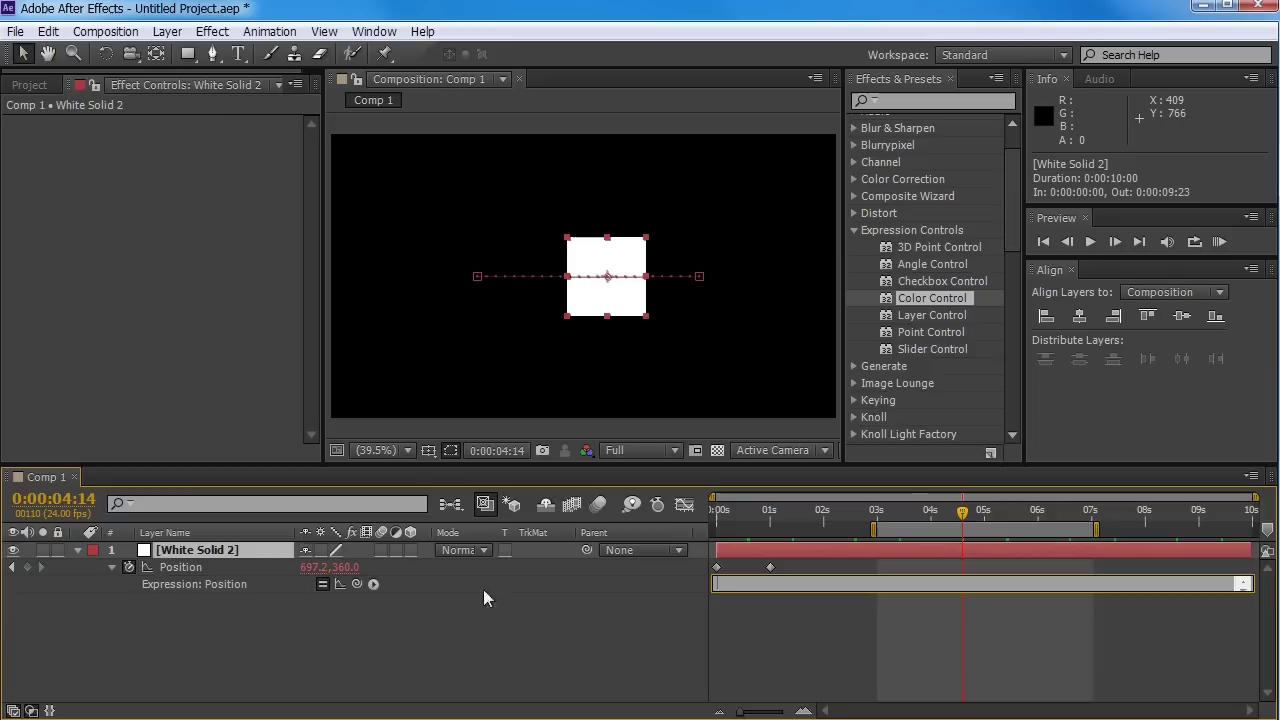
{"action": "left_click", "coordinate": [130, 567]}
{"action": "left_click", "coordinate": [233, 630]}
Reset White Solid 2's transform properties to their defaults.
{"action": "left_click", "coordinate": [193, 549]}
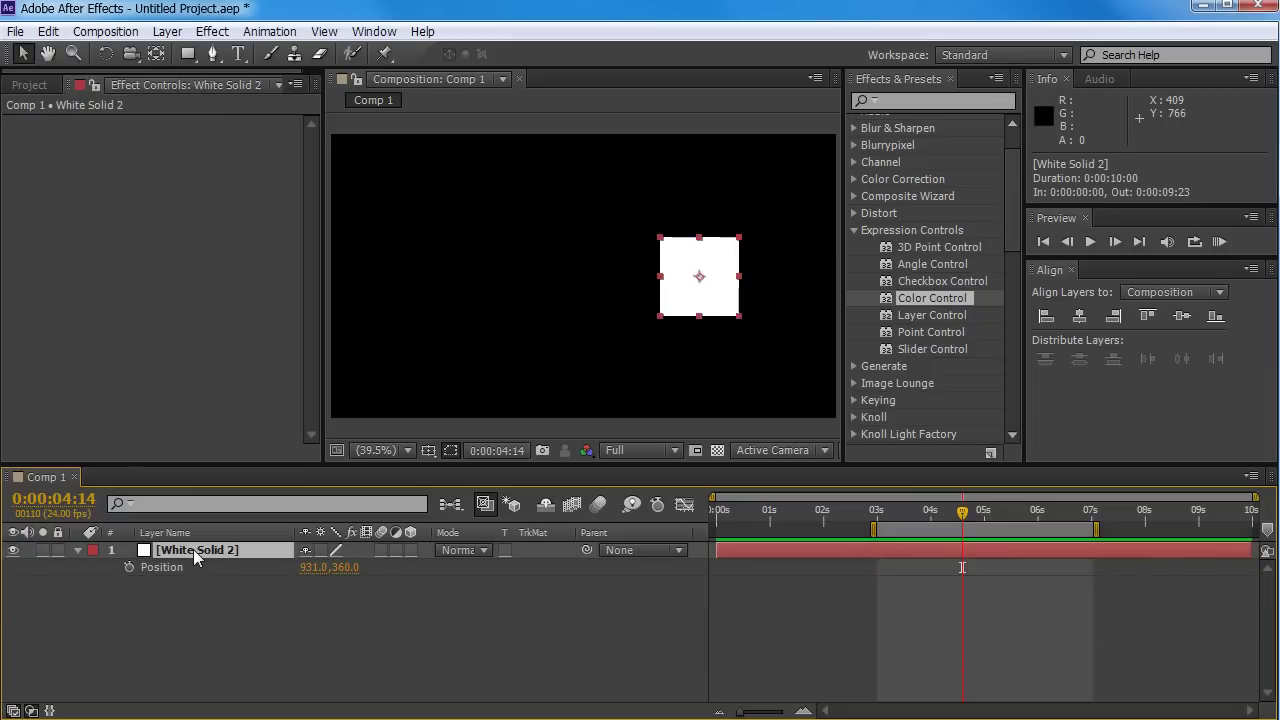
{"action": "key", "text": "u"}
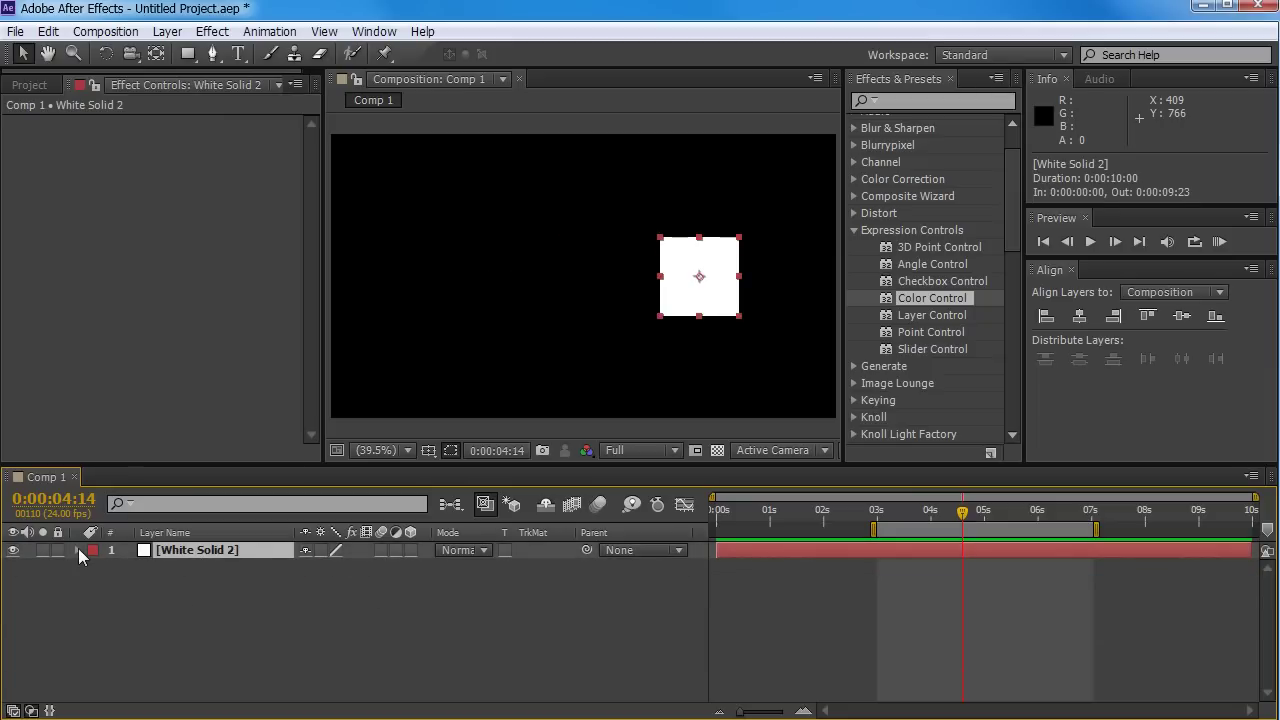
{"action": "left_click", "coordinate": [78, 549]}
{"action": "left_click", "coordinate": [308, 568]}
{"action": "left_click", "coordinate": [528, 651]}
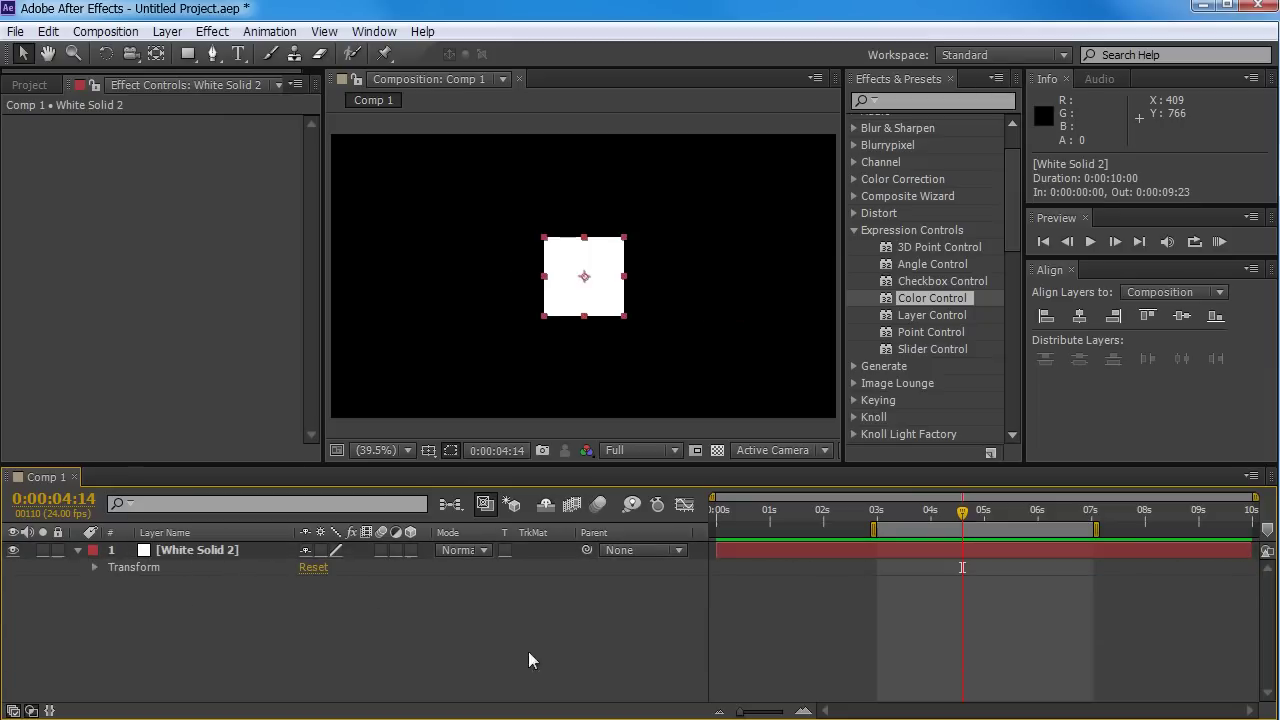
Expand White Solid 2's Transform group to show its individual properties in the timeline.
{"action": "left_click", "coordinate": [183, 552]}
{"action": "key", "text": "u"}
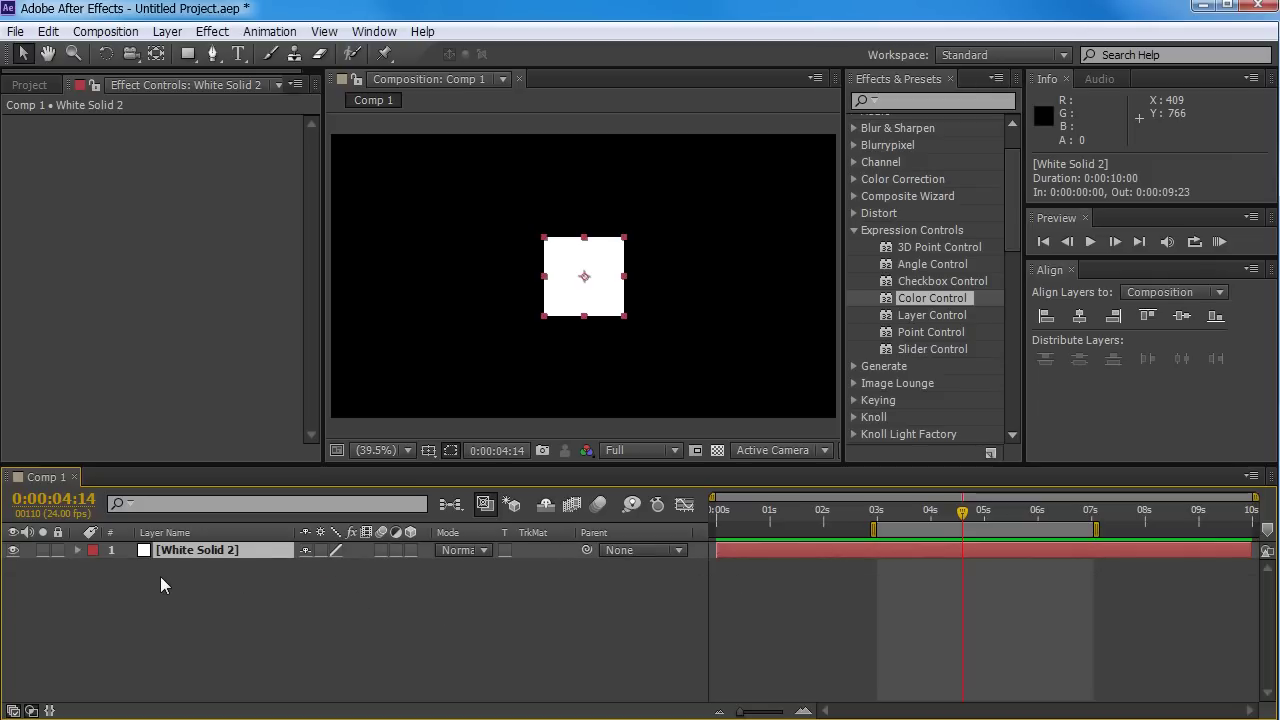
{"action": "left_click", "coordinate": [78, 550]}
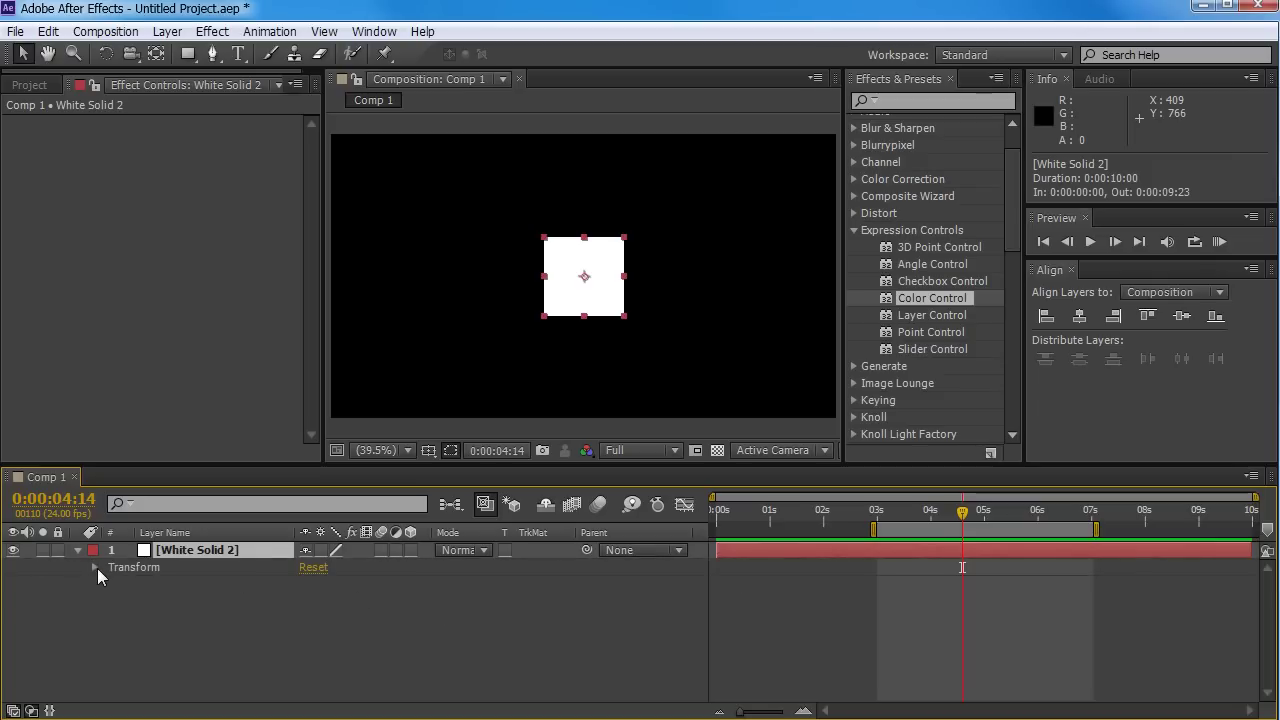
{"action": "left_click", "coordinate": [96, 567]}
{"action": "left_click", "coordinate": [174, 584]}
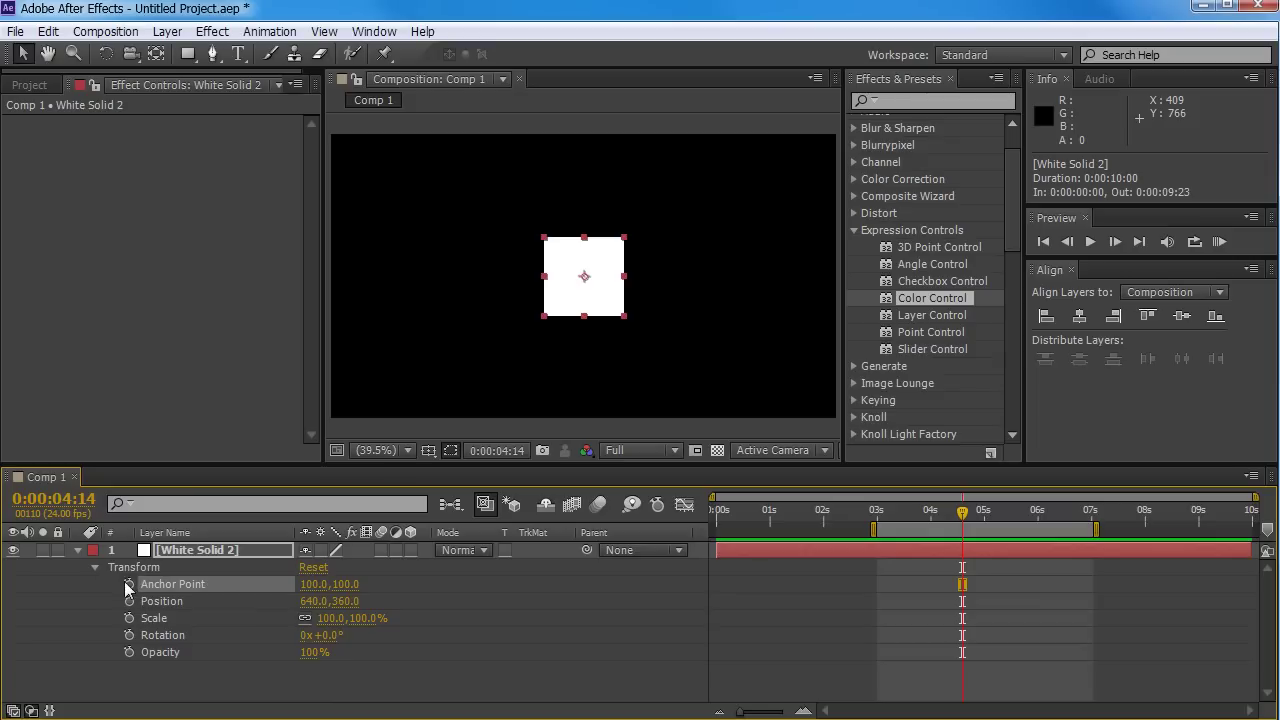
Enable keyframing on White Solid 2's Anchor Point, Position, Scale, Rotation and Opacity at 0:00:04:14.
{"action": "left_click", "coordinate": [128, 584]}
{"action": "left_click", "coordinate": [128, 601]}
{"action": "left_click", "coordinate": [128, 618]}
{"action": "left_click", "coordinate": [128, 635]}
{"action": "left_click", "coordinate": [128, 652]}
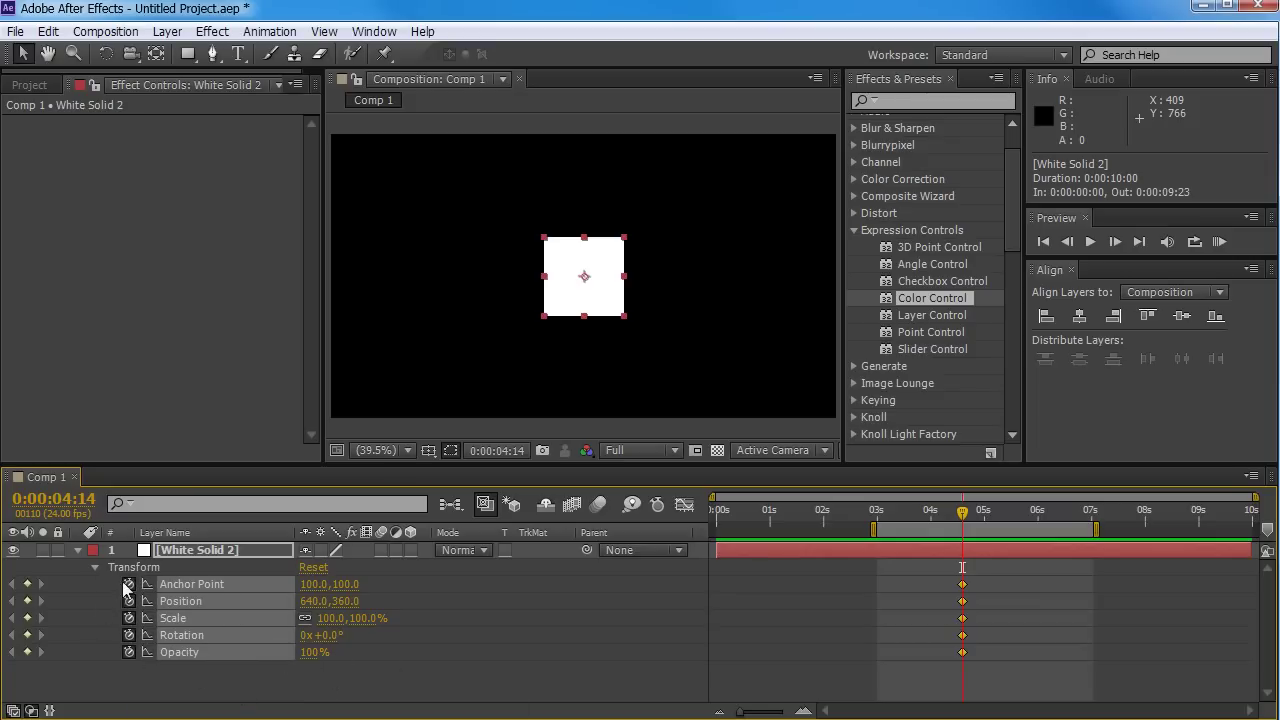
Remove the keyframes at 0:00:04:14 from all five of White Solid 2's transform properties.
{"action": "left_click_drag", "start_coordinate": [981, 575], "coordinate": [931, 694]}
{"action": "key", "text": "ctrl+alt+h"}
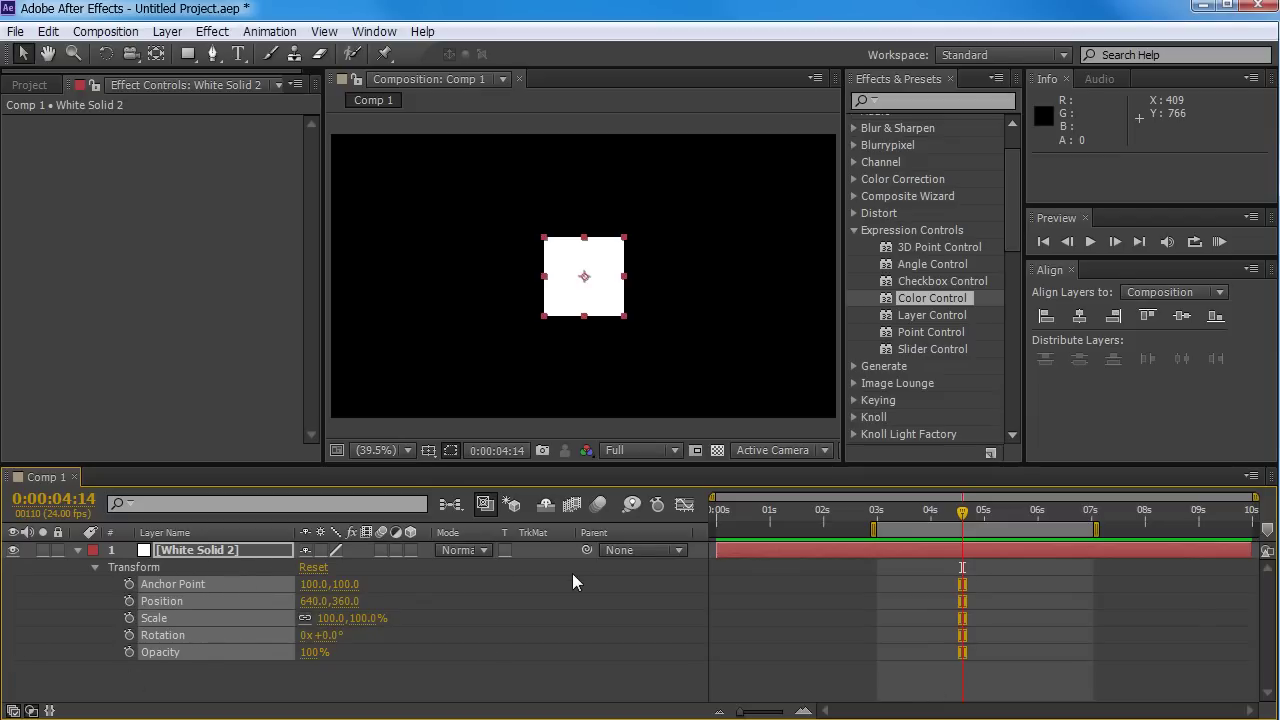
{"action": "left_click", "coordinate": [155, 670]}
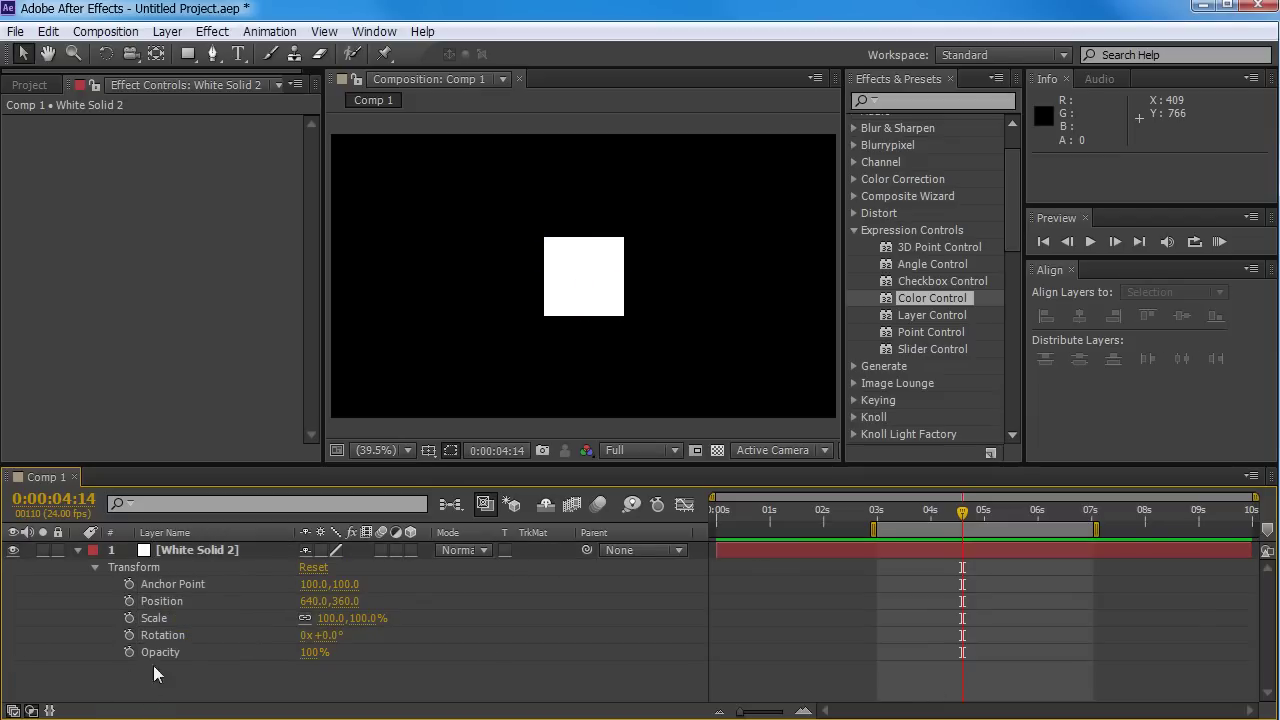
Add the default expression to White Solid 2's Position and move the current time to 0:00:04:23.
{"action": "left_click", "coordinate": [179, 585]}
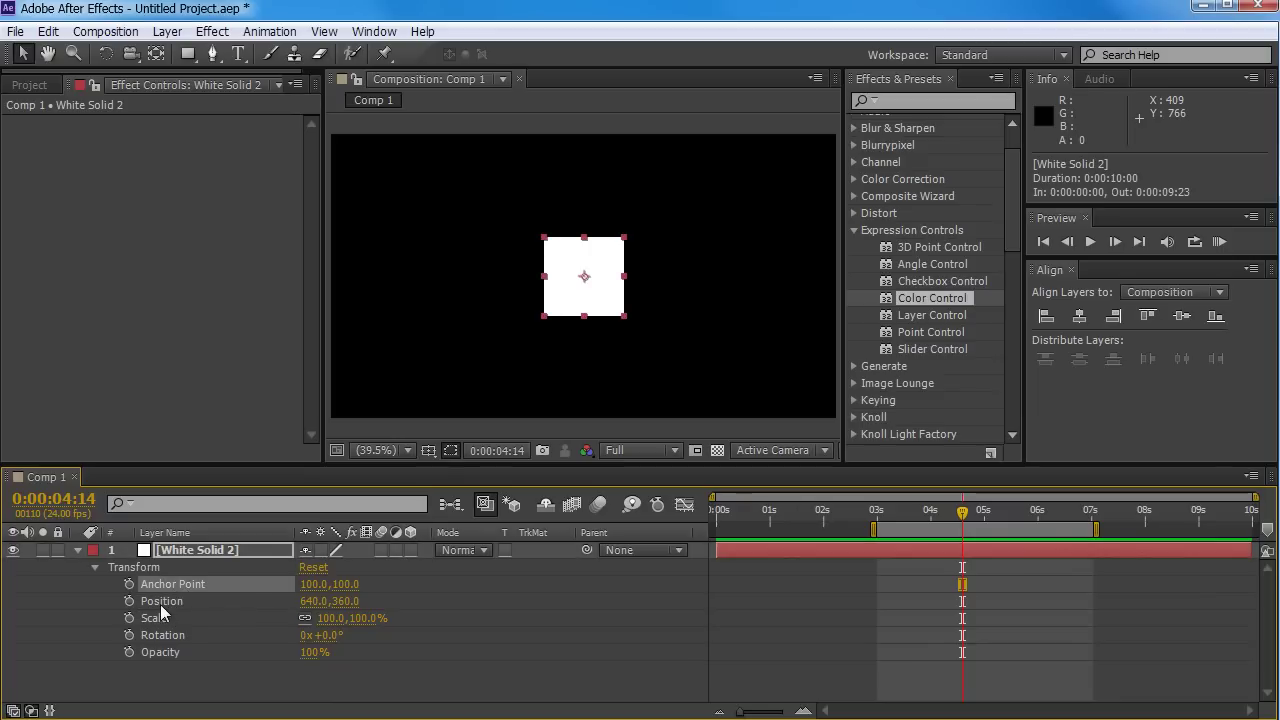
{"action": "left_click", "coordinate": [162, 600]}
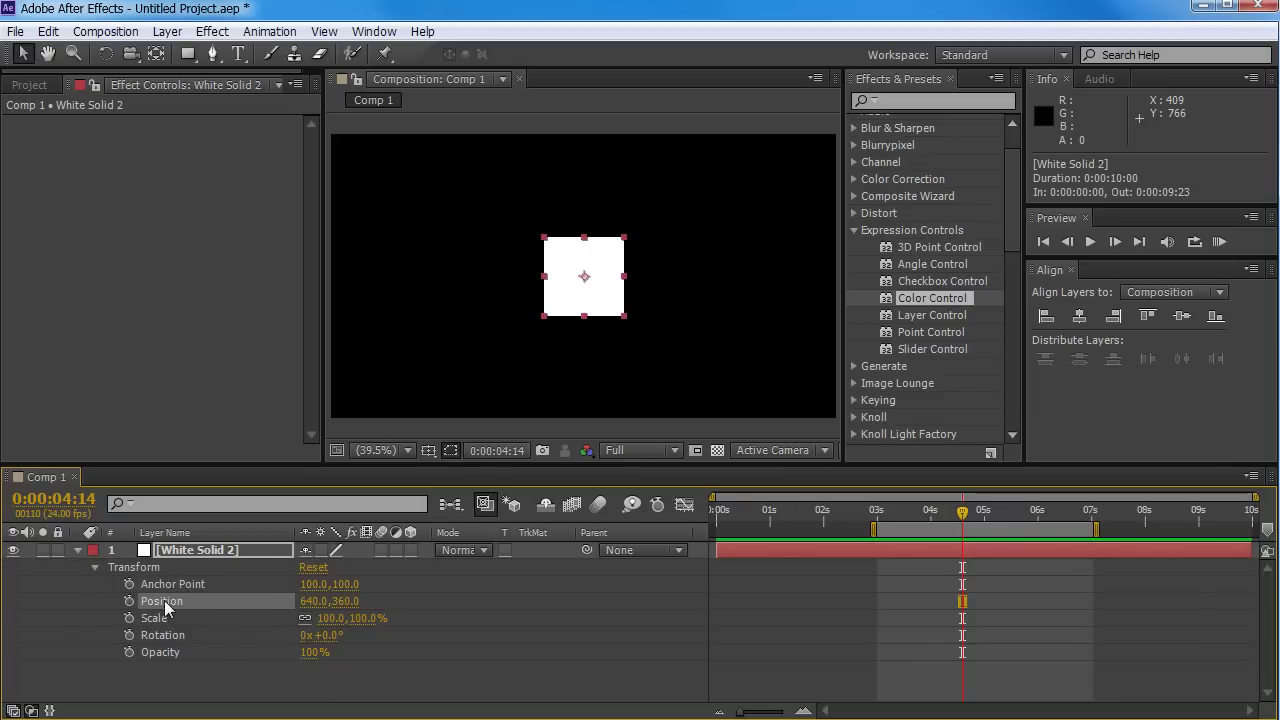
{"action": "left_click", "coordinate": [270, 32]}
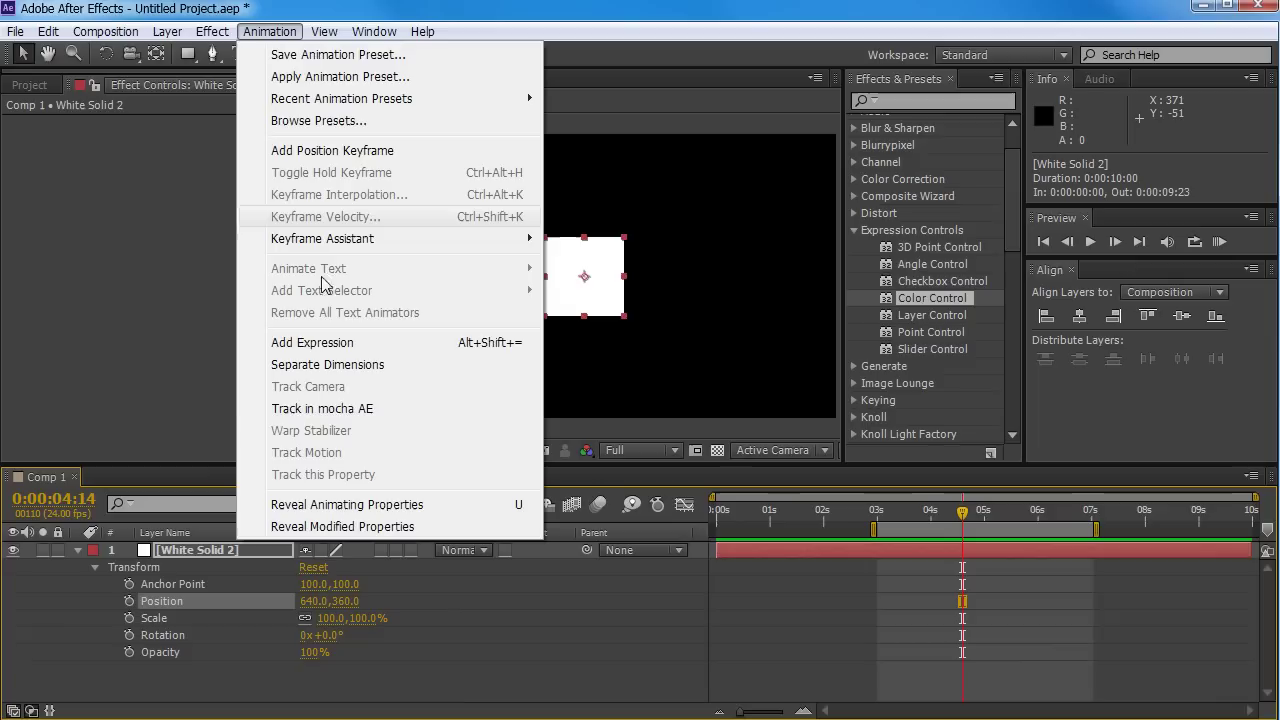
{"action": "left_click", "coordinate": [332, 343]}
{"action": "left_click_drag", "start_coordinate": [925, 512], "coordinate": [983, 518]}
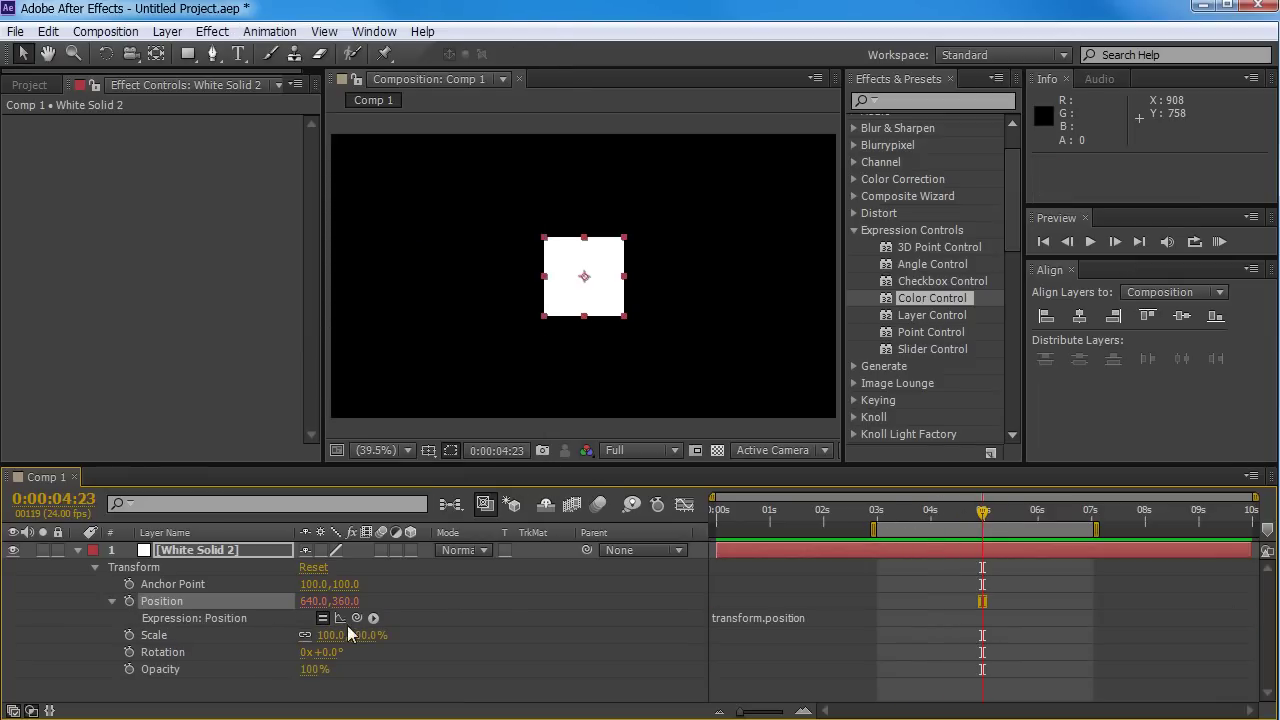
Add the default transform.scale expression to White Solid 2's Scale property.
{"action": "left_click", "coordinate": [152, 636]}
{"action": "left_click", "coordinate": [270, 32]}
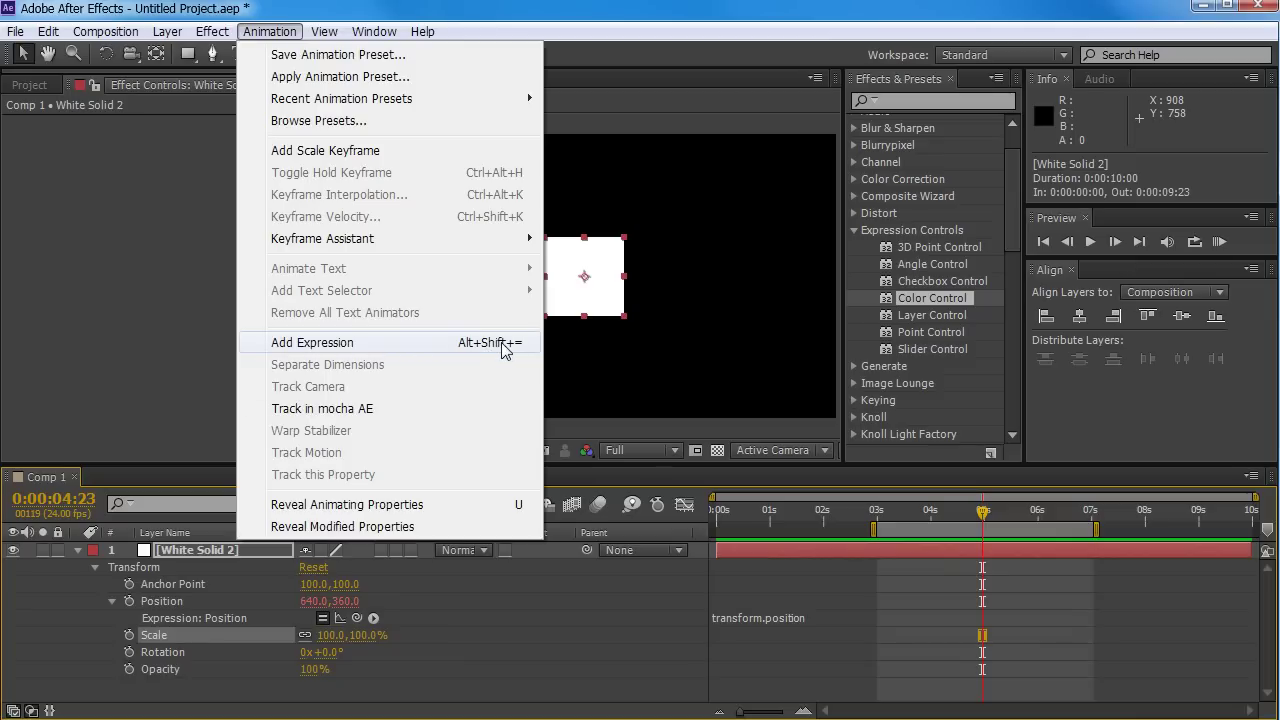
{"action": "left_click", "coordinate": [129, 635]}
{"action": "key", "text": "ctrl+z"}
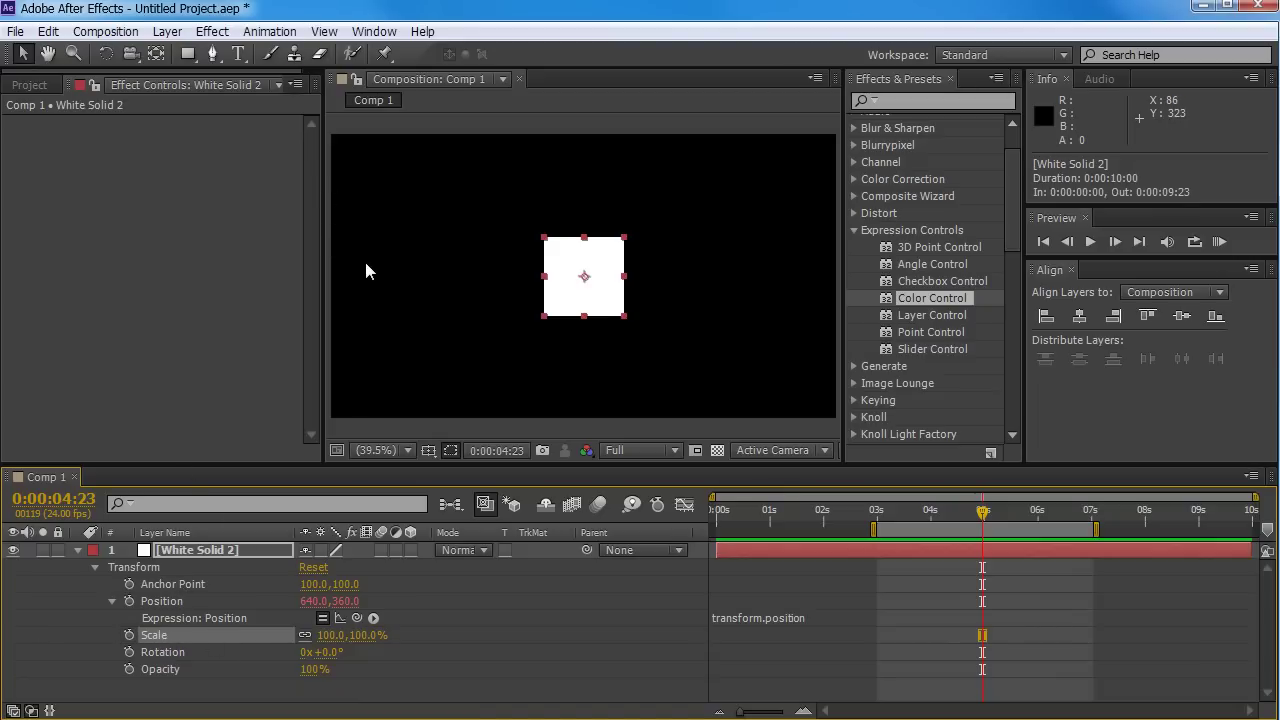
{"action": "key", "text": "alt+shift+equal"}
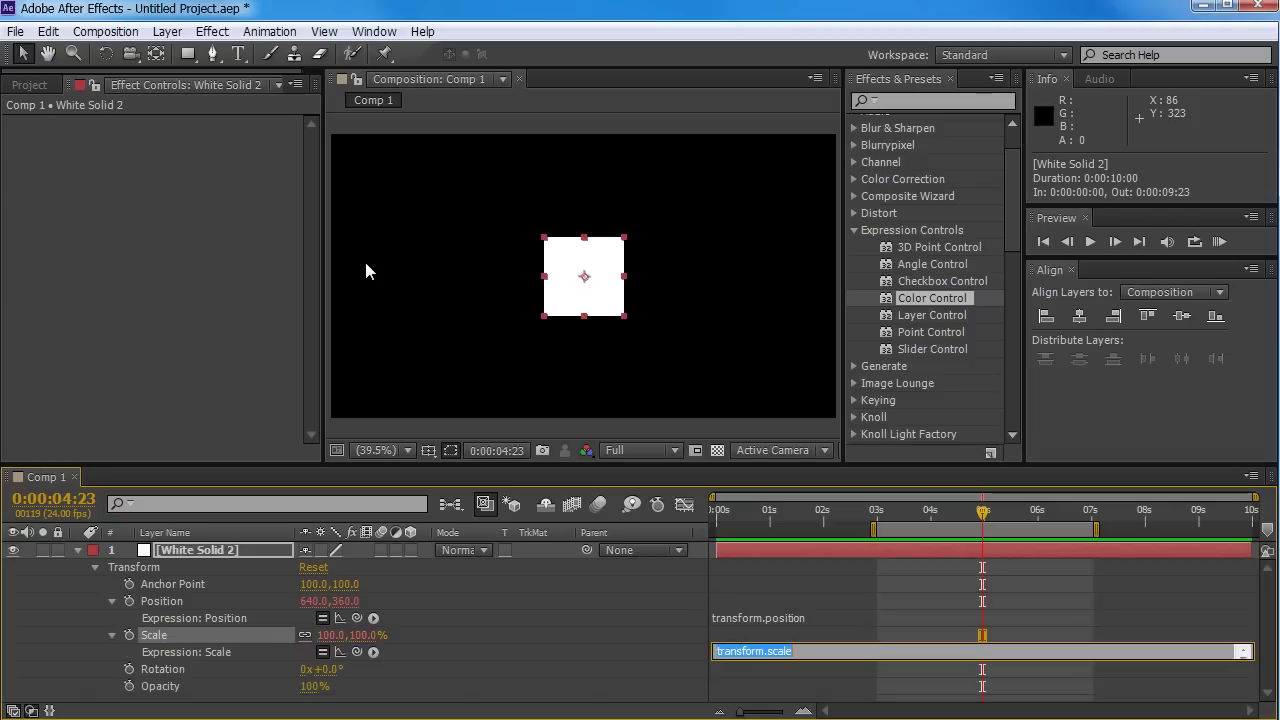
{"action": "left_click", "coordinate": [547, 638]}
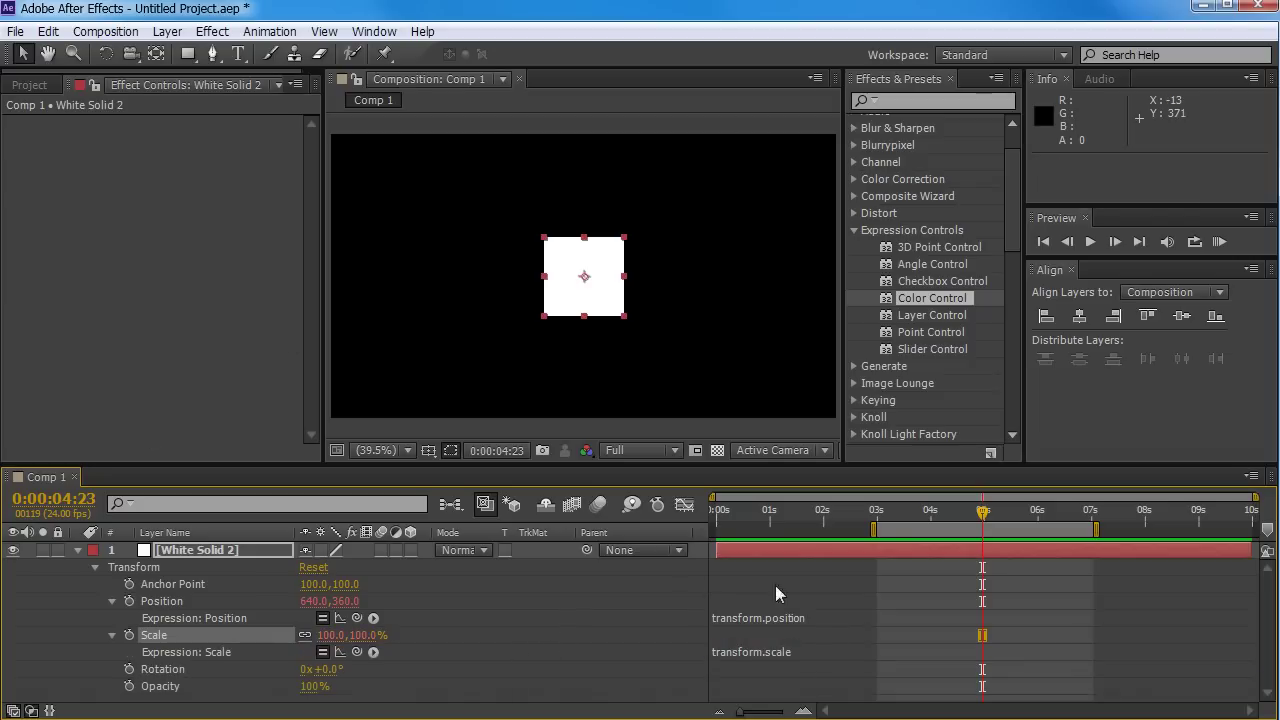
Delete the Scale expression by clearing all of its text.
{"action": "left_click", "coordinate": [762, 650]}
{"action": "key", "text": "BackSpace"}
{"action": "left_click", "coordinate": [272, 651]}
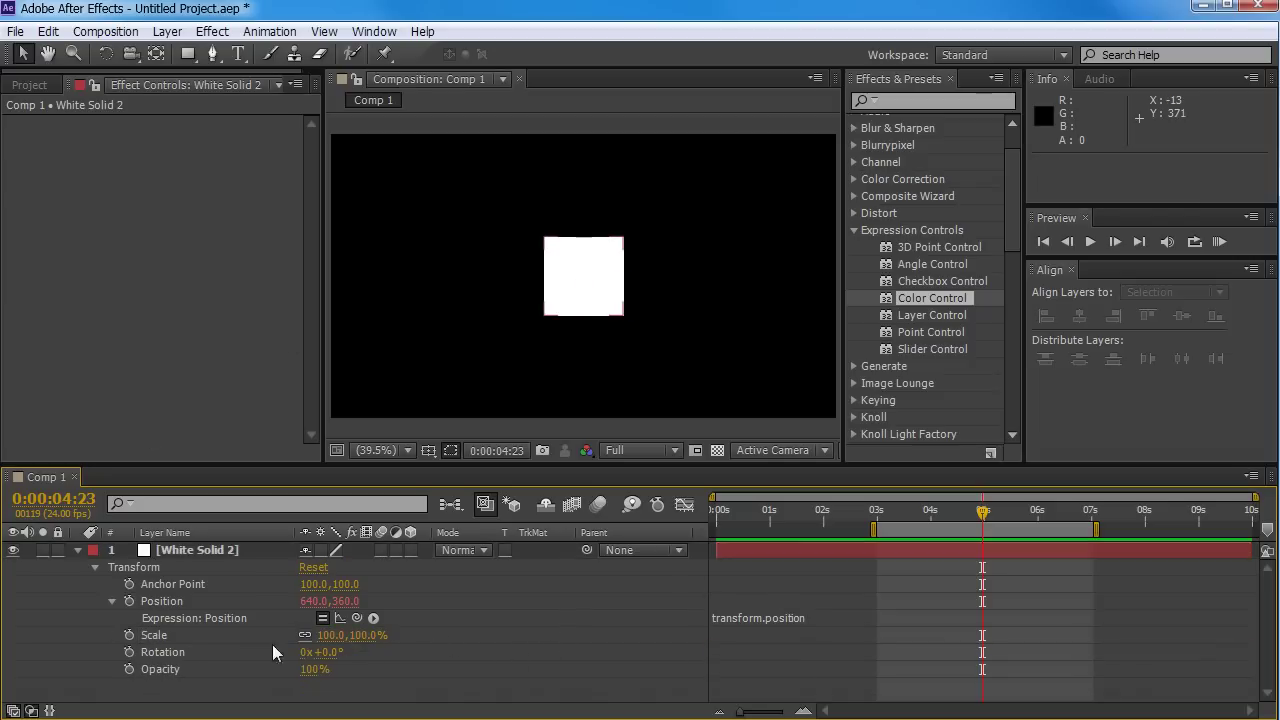
Add the default expression to Scale again, and remove the expressions from both Position and Scale.
{"action": "left_click", "coordinate": [181, 632]}
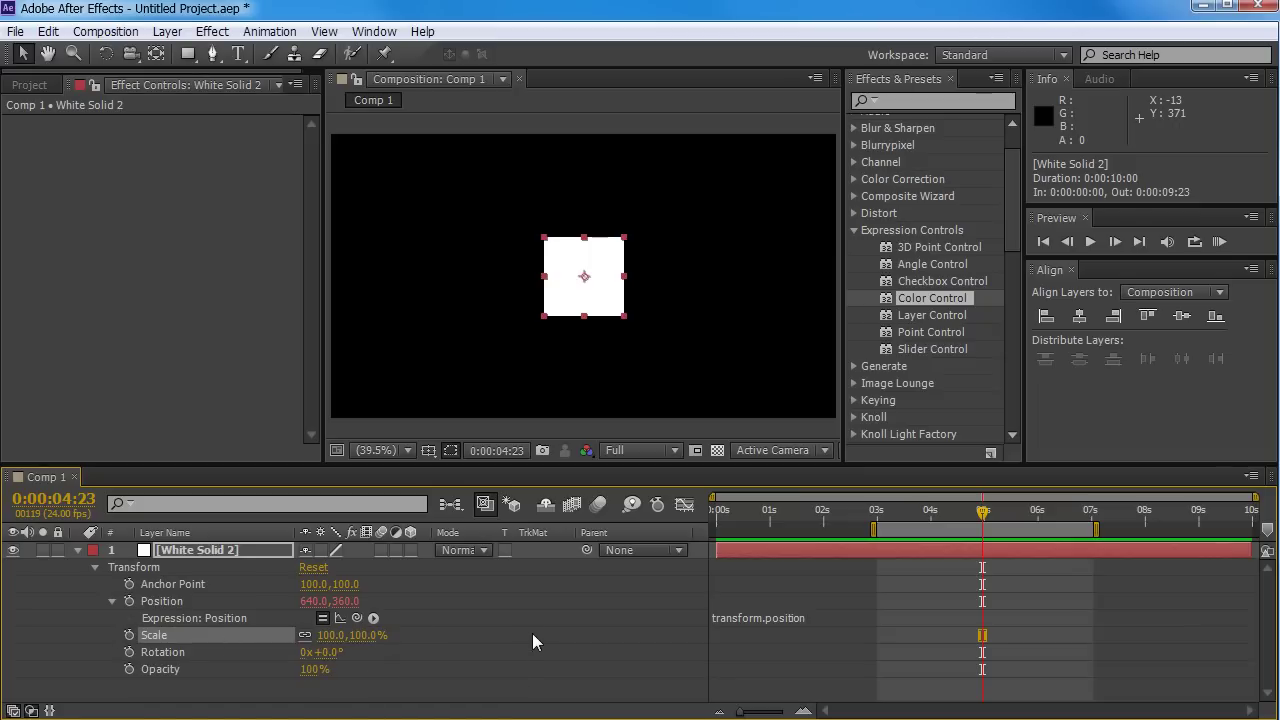
{"action": "left_click", "coordinate": [126, 635], "text": "alt"}
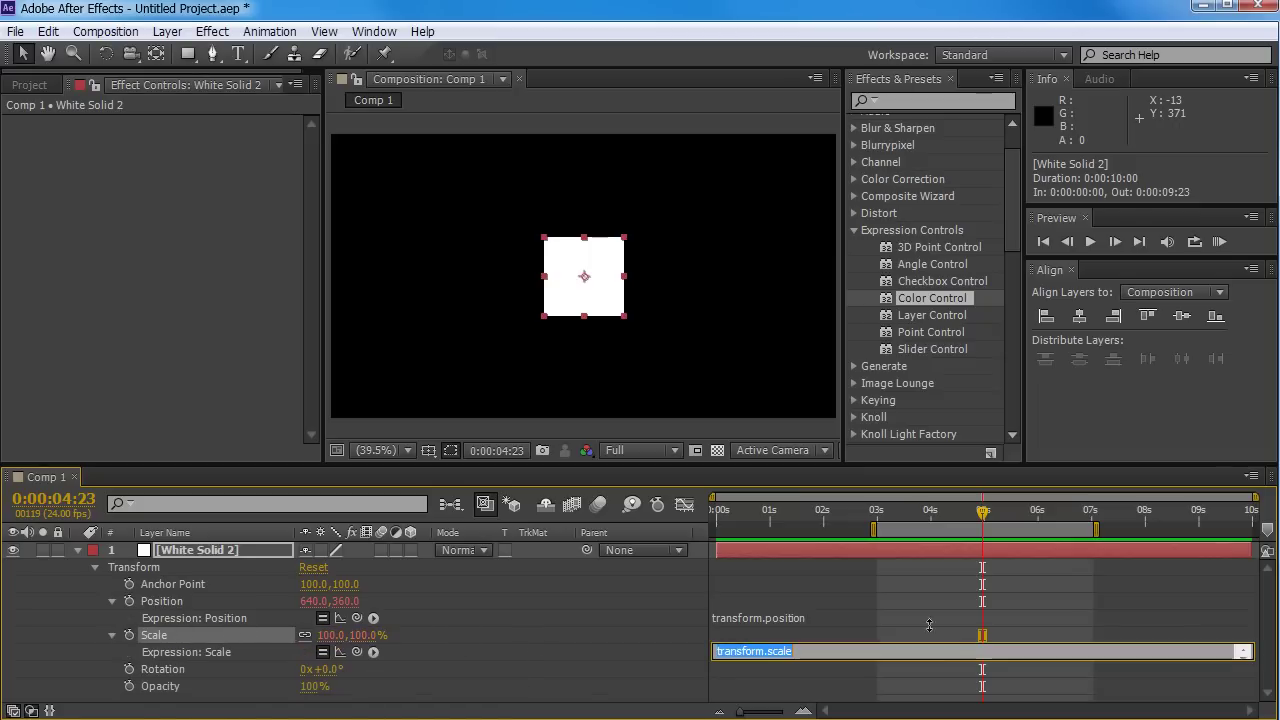
{"action": "left_click", "coordinate": [587, 645]}
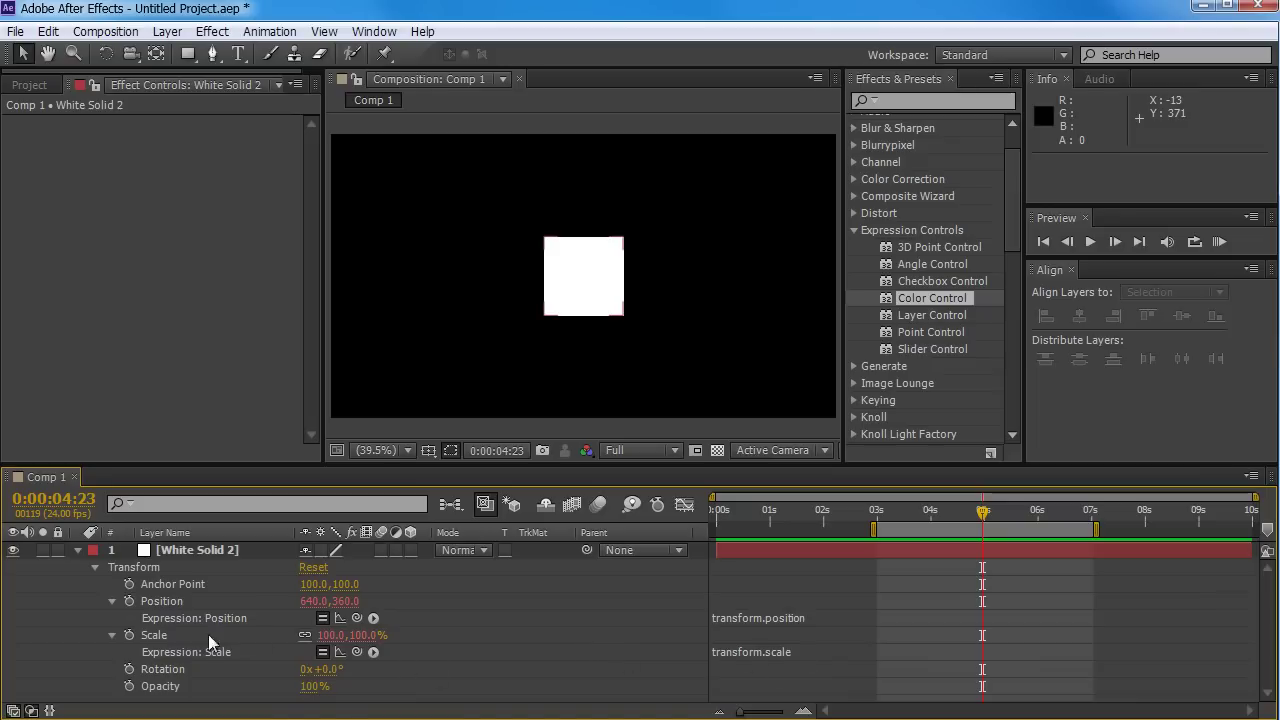
{"action": "left_click", "coordinate": [130, 601], "text": "alt"}
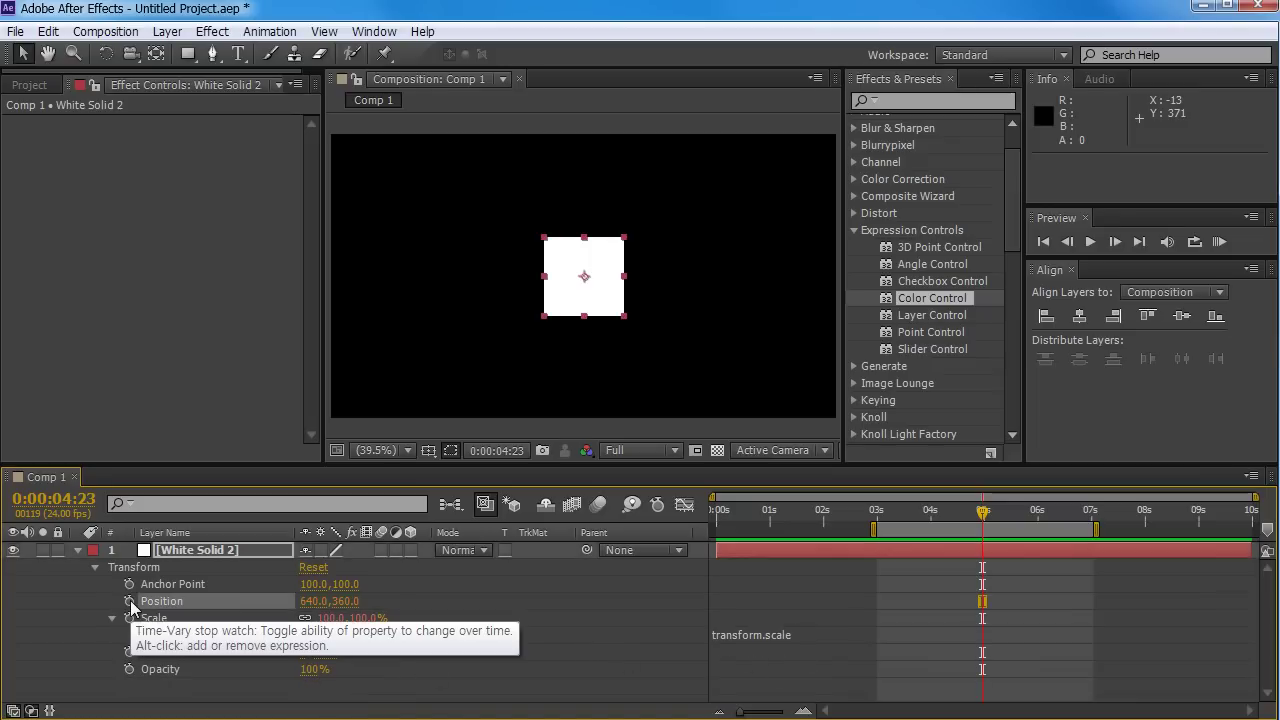
{"action": "left_click", "coordinate": [130, 620], "text": "alt"}
Repeatedly add and remove the expression on White Solid 2's Position, ending with the default transform.position expression added.
{"action": "left_click", "coordinate": [130, 602], "text": "alt"}
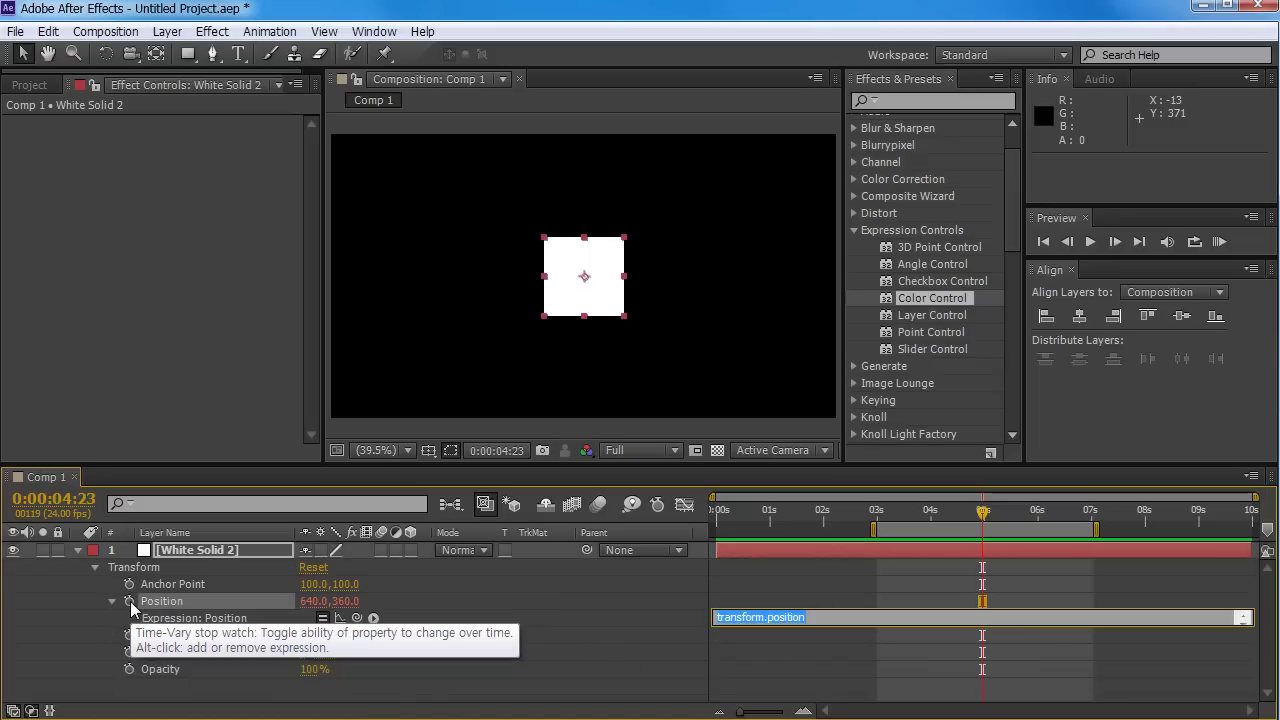
{"action": "key", "text": "KP_Enter"}
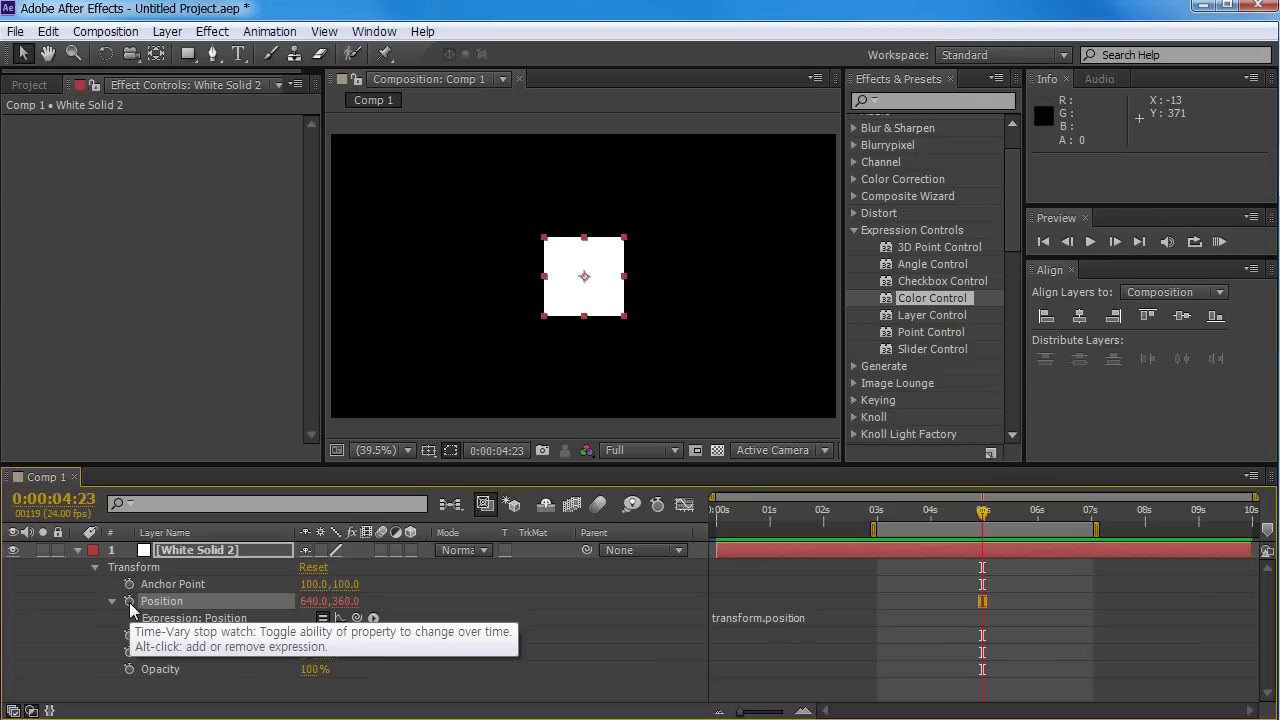
{"action": "left_click", "coordinate": [129, 602], "text": "alt"}
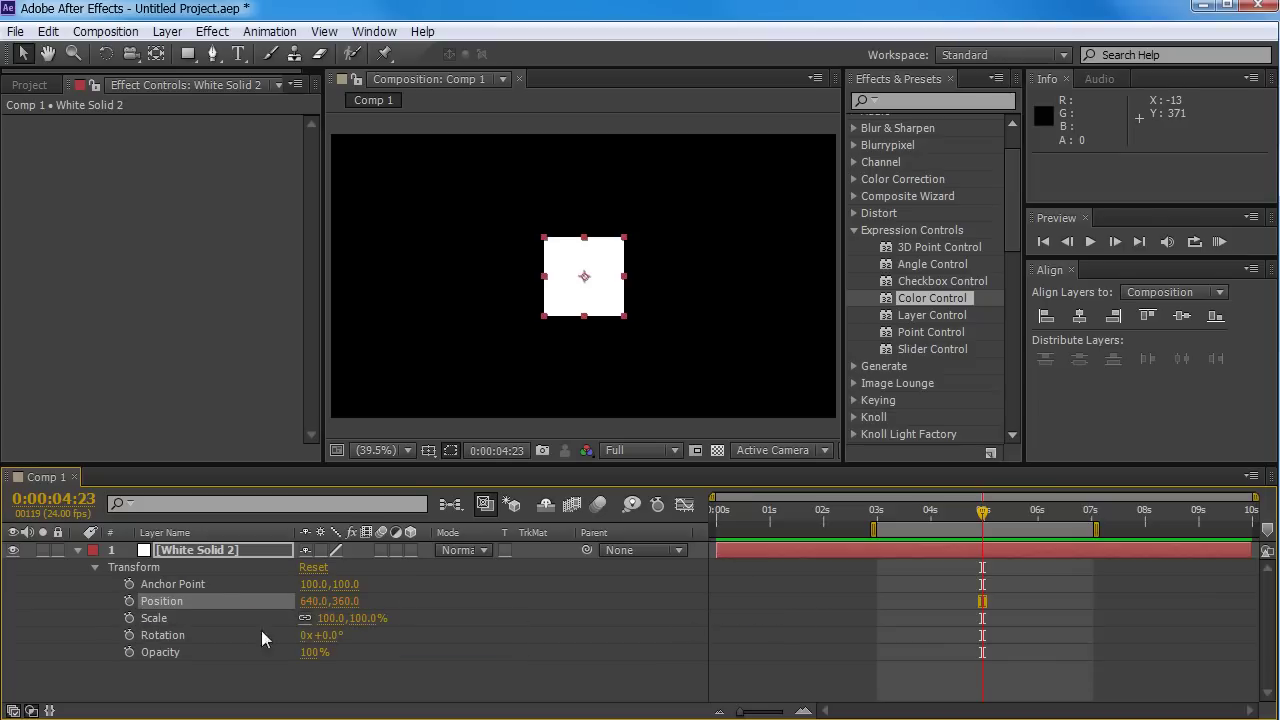
{"action": "left_click", "coordinate": [129, 599], "text": "alt"}
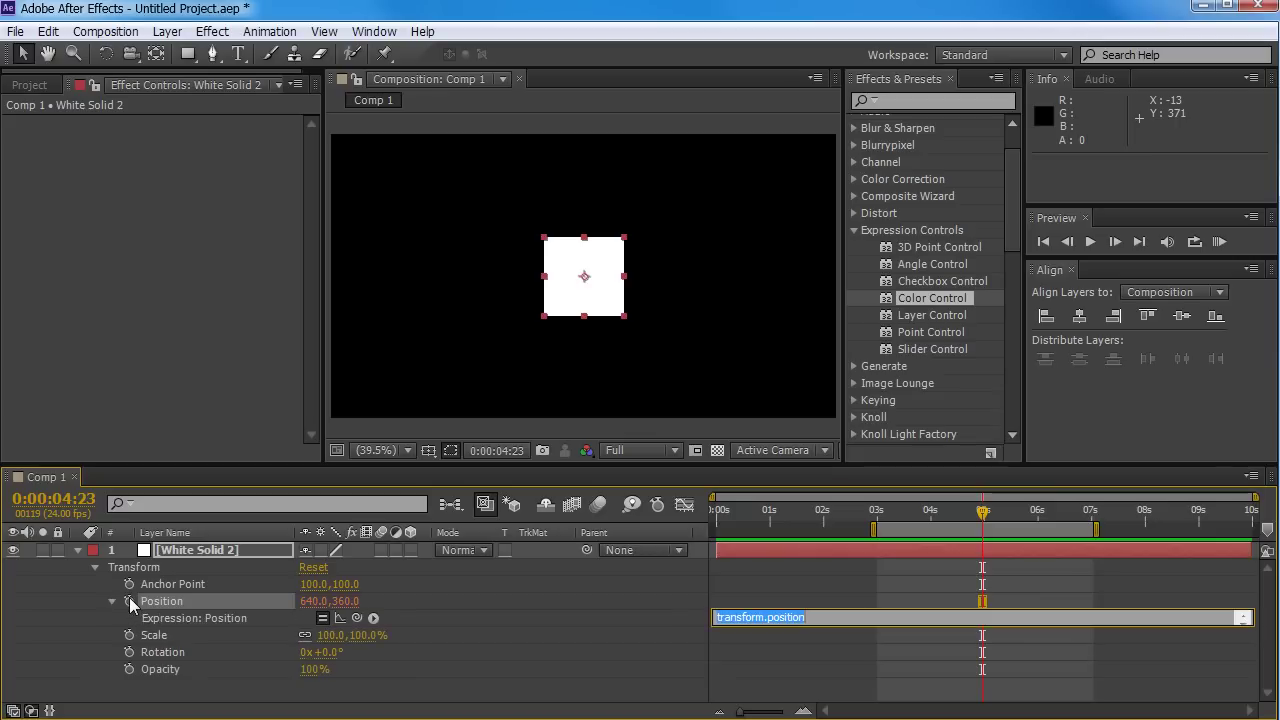
{"action": "left_click", "coordinate": [129, 597], "text": "alt"}
{"action": "left_click", "coordinate": [129, 597], "text": "alt"}
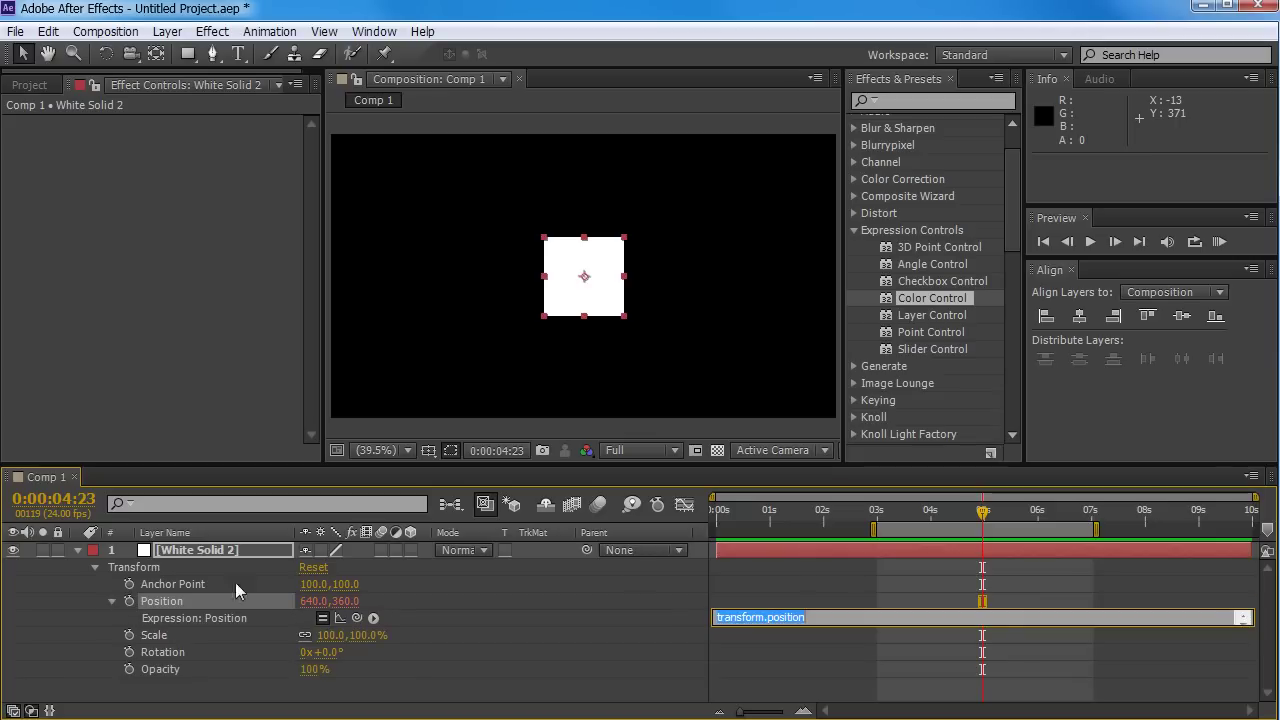
Examine how the Position expression text is opened for editing, selected and closed, leaving transform.position in place.
{"action": "left_click", "coordinate": [830, 625]}
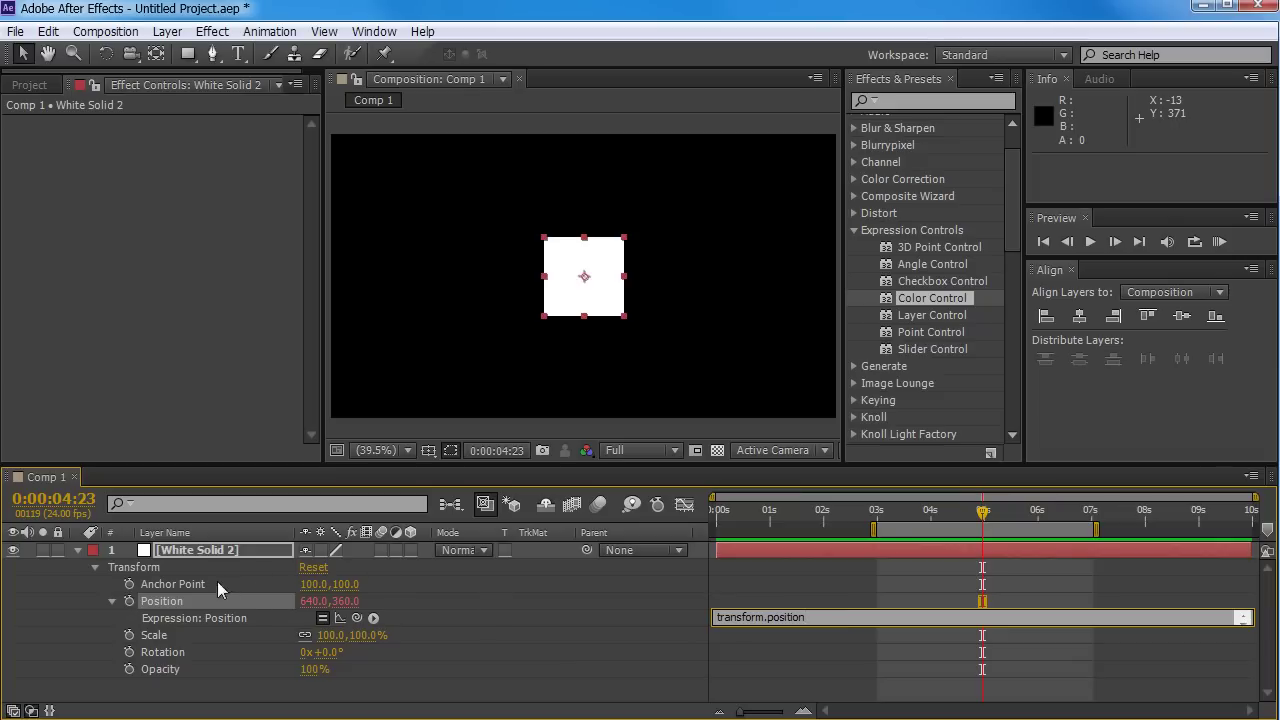
{"action": "left_click", "coordinate": [820, 619]}
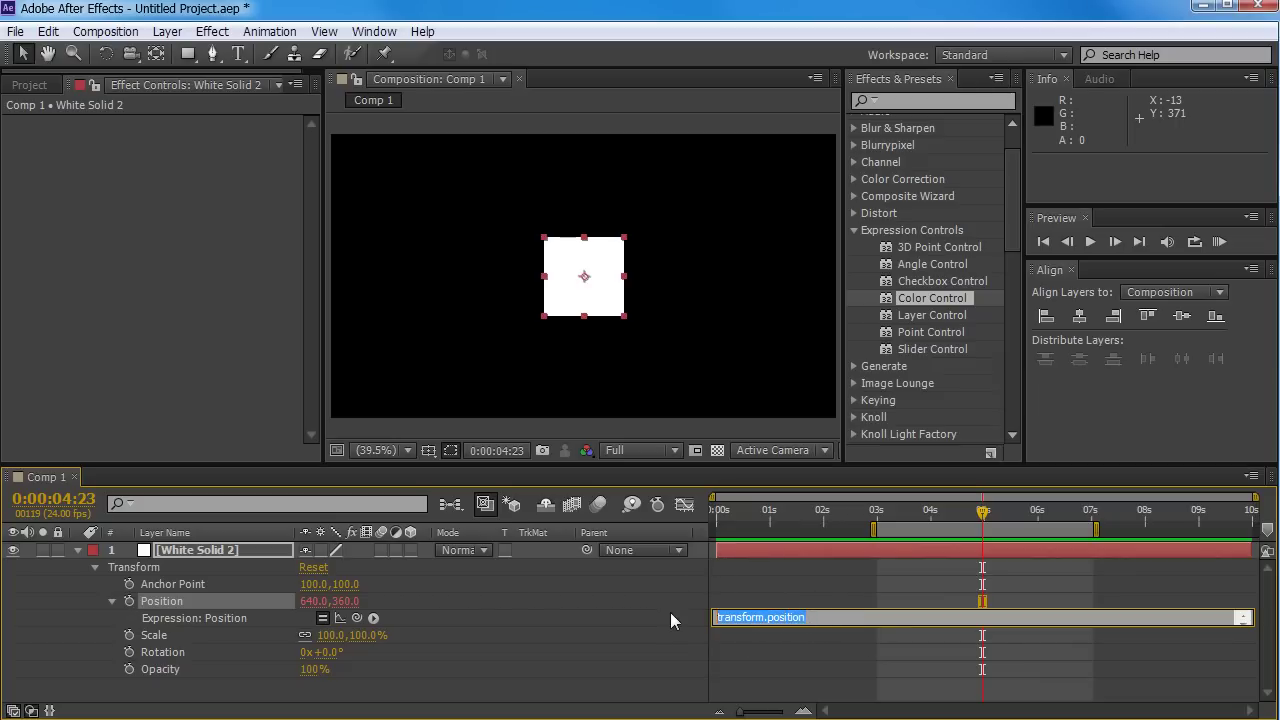
{"action": "left_click", "coordinate": [757, 617]}
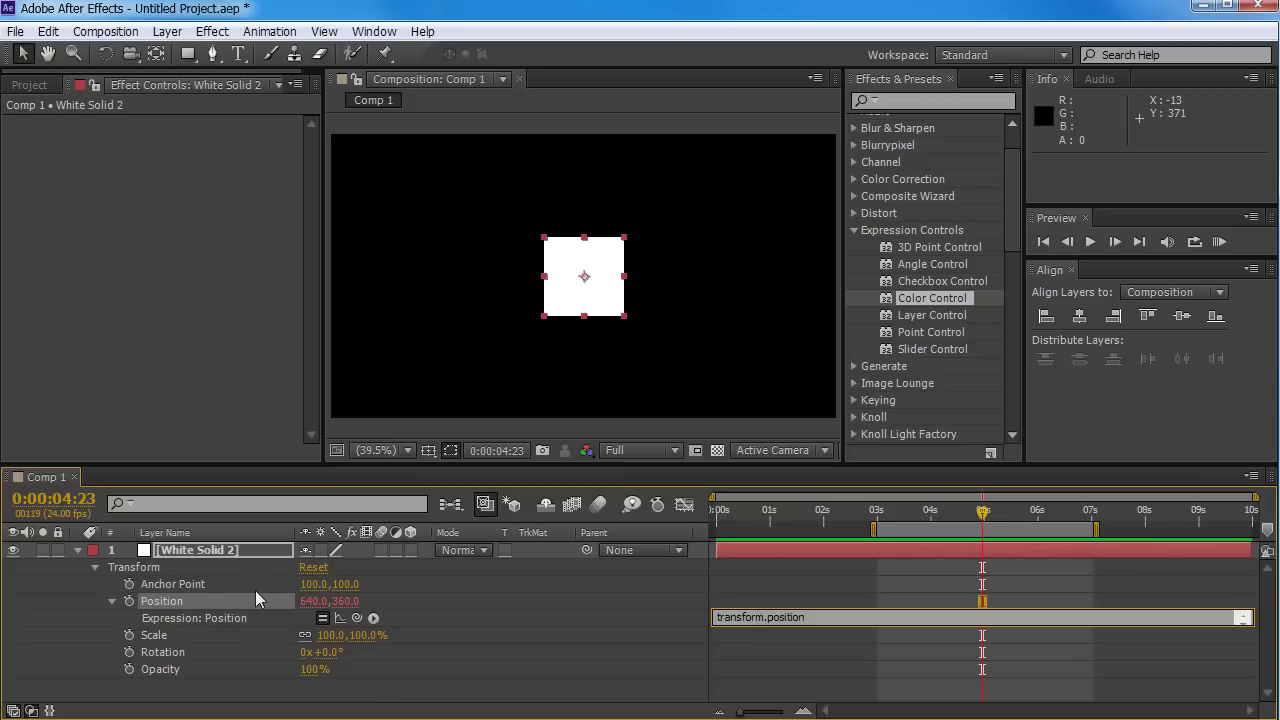
{"action": "double_click", "coordinate": [757, 617]}
{"action": "left_click", "coordinate": [757, 617]}
{"action": "left_click_drag", "start_coordinate": [829, 617], "coordinate": [704, 604]}
{"action": "left_click", "coordinate": [605, 626]}
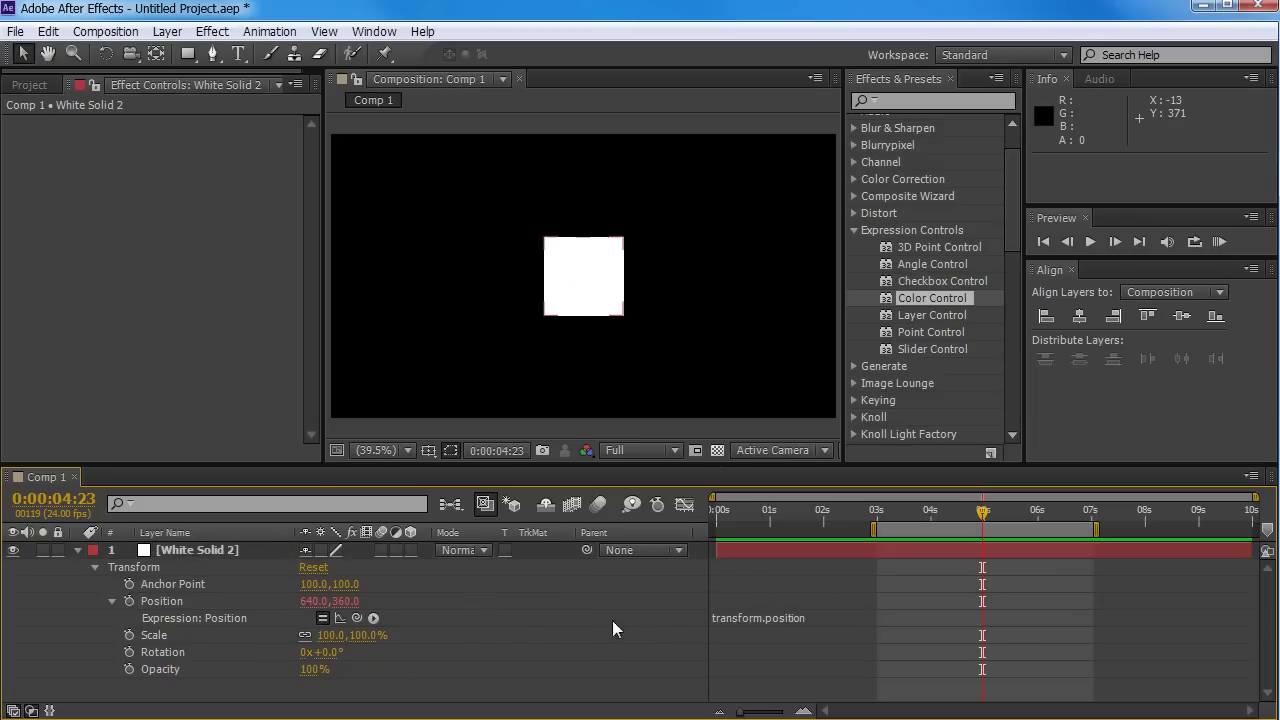
{"action": "left_click", "coordinate": [768, 620]}
{"action": "left_click", "coordinate": [474, 614]}
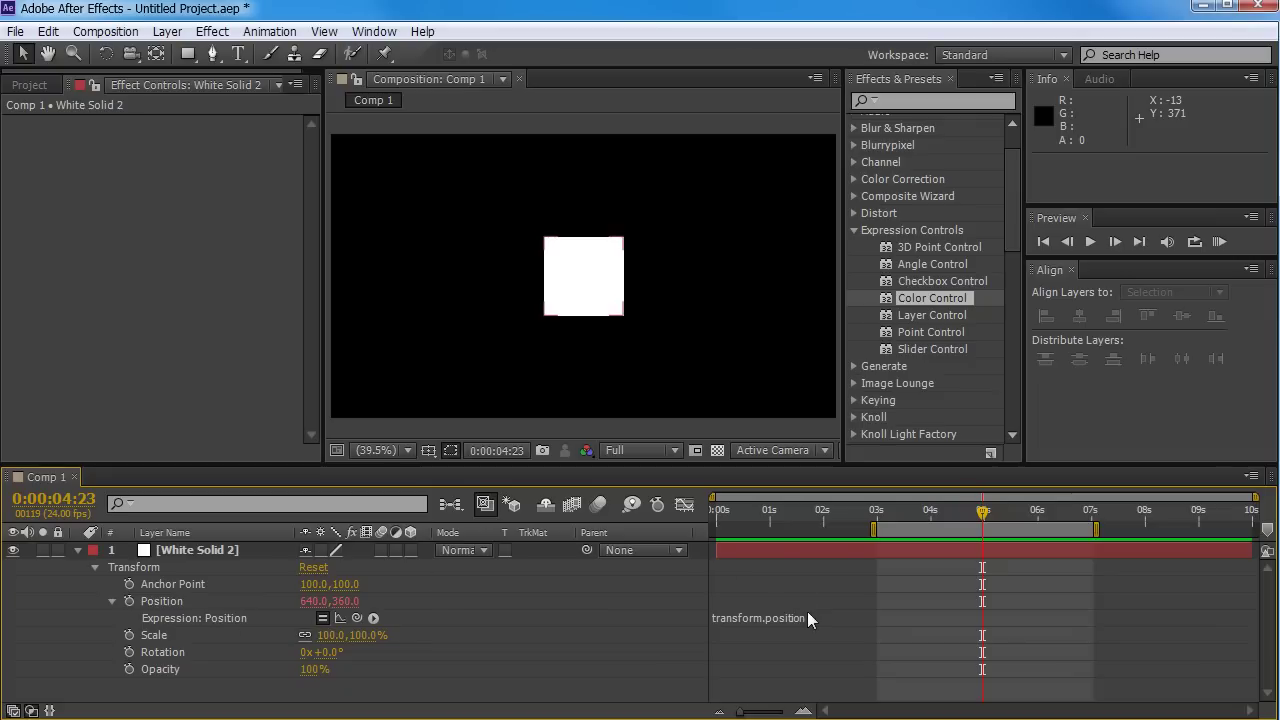
Enlarge the Position expression's text area to fit several lines and check it in editing mode.
{"action": "left_click_drag", "start_coordinate": [799, 624], "coordinate": [799, 657]}
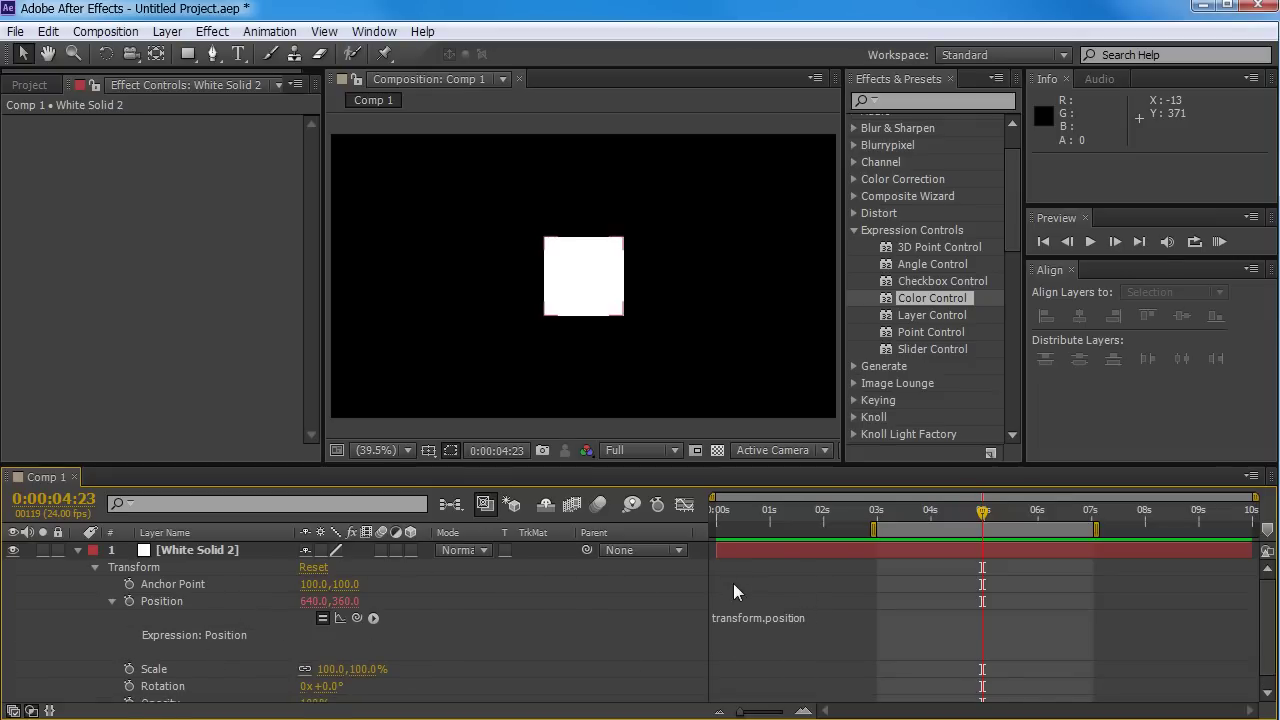
{"action": "left_click", "coordinate": [823, 623]}
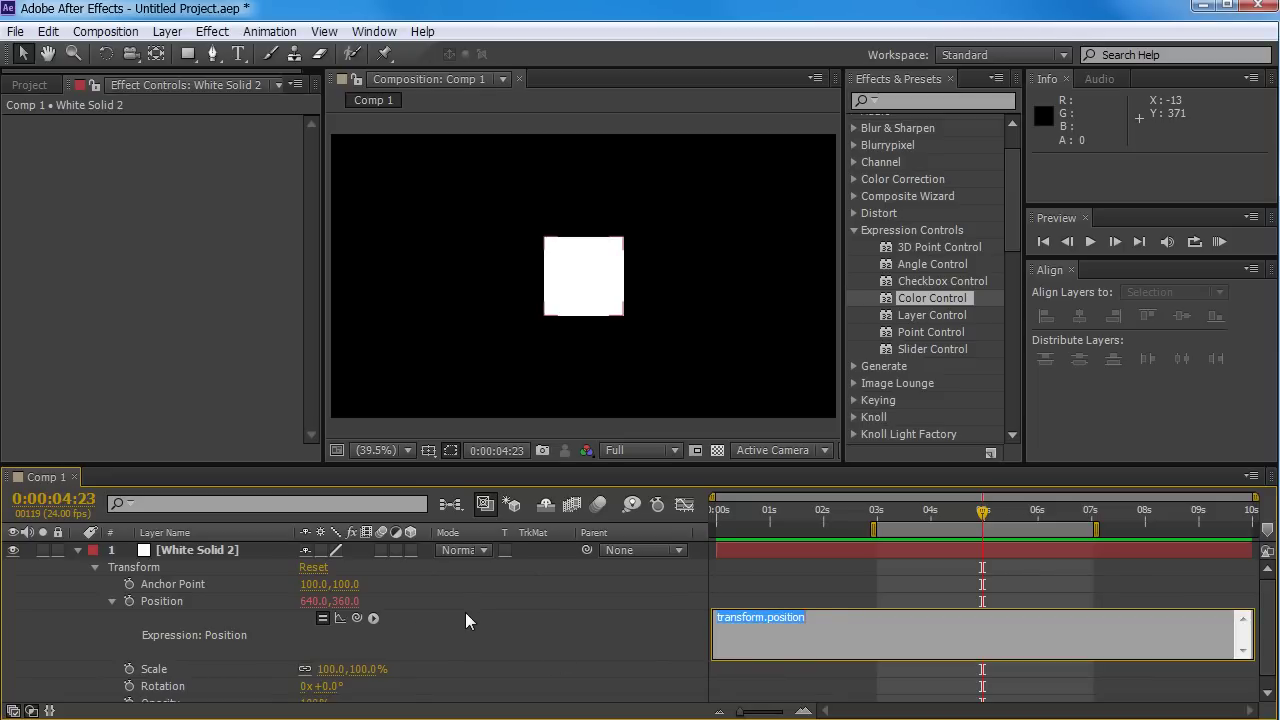
{"action": "left_click", "coordinate": [395, 629]}
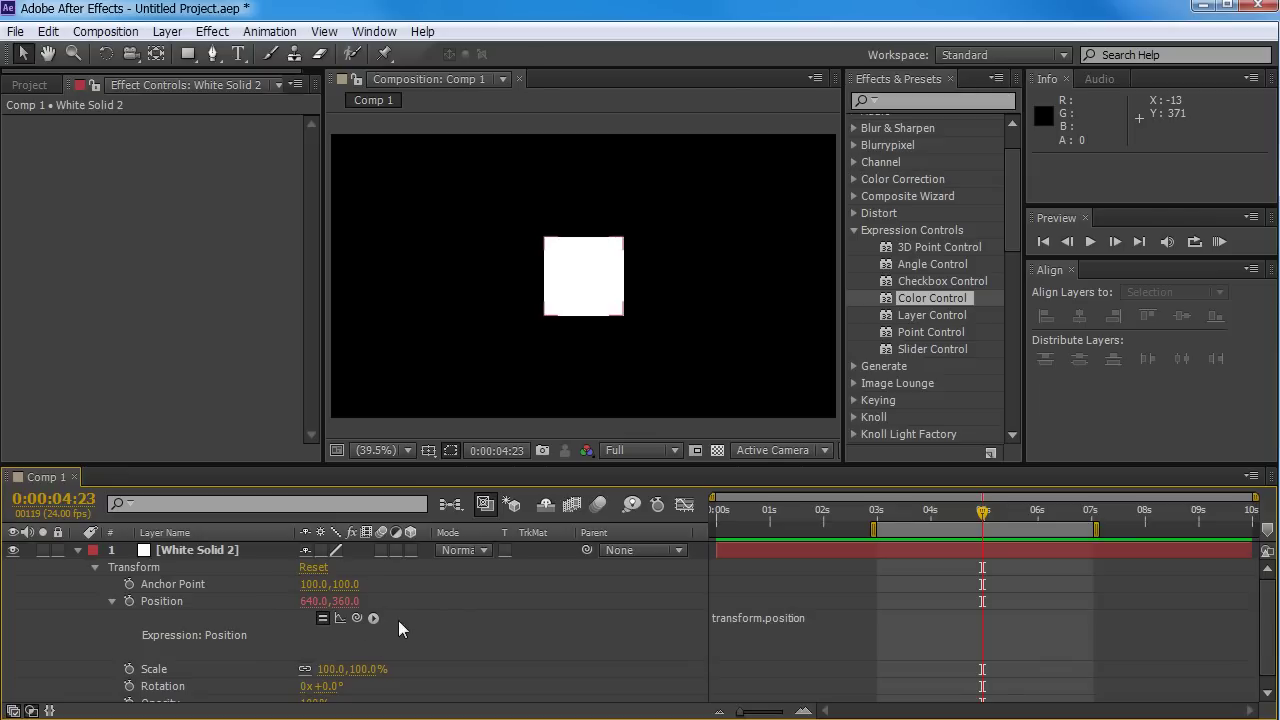
Replace White Solid 2's Position expression with wiggle(1,100); and scrub the timeline to check the motion.
{"action": "left_click", "coordinate": [322, 618]}
{"action": "left_click_drag", "start_coordinate": [735, 512], "coordinate": [914, 512]}
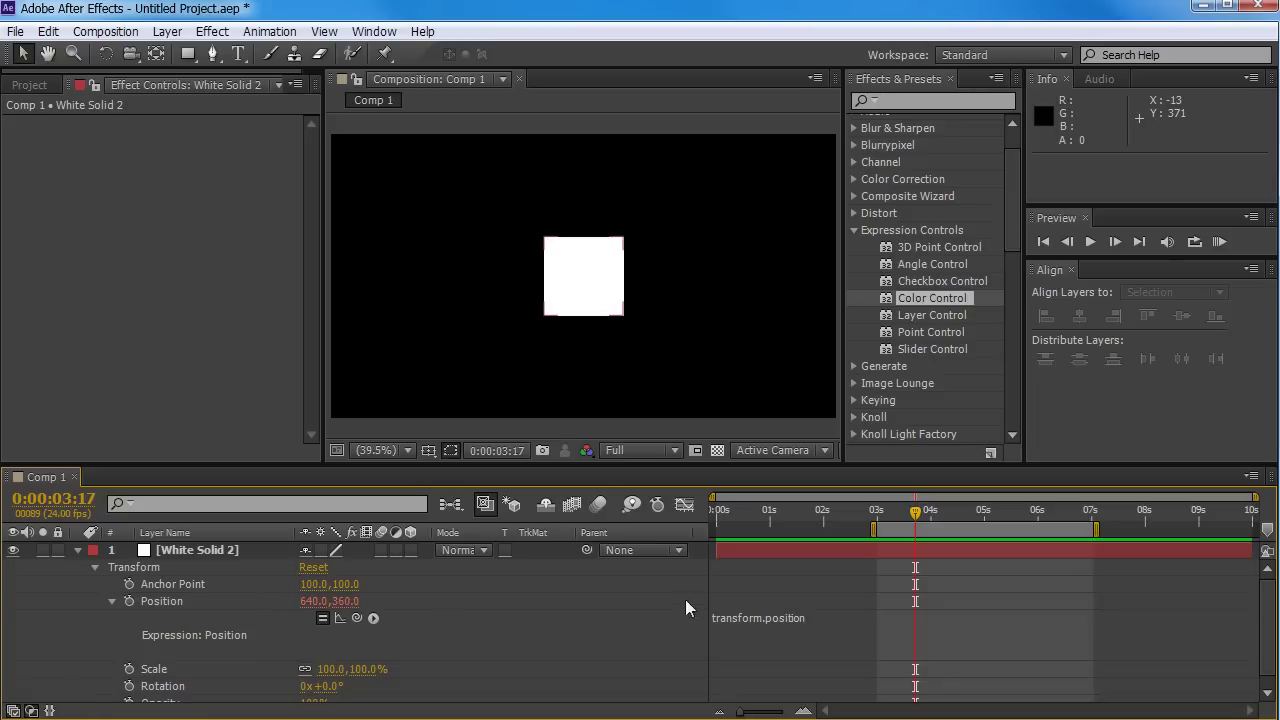
{"action": "left_click", "coordinate": [813, 633]}
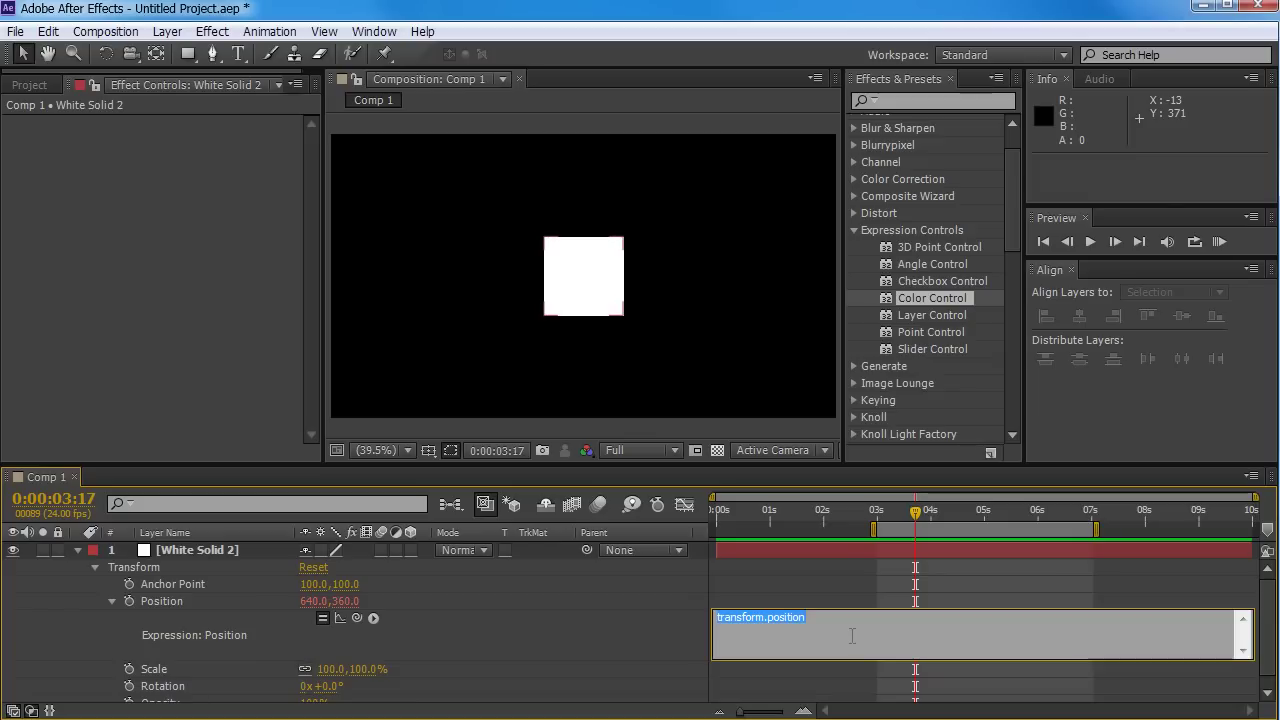
{"action": "type", "text": "wi"}
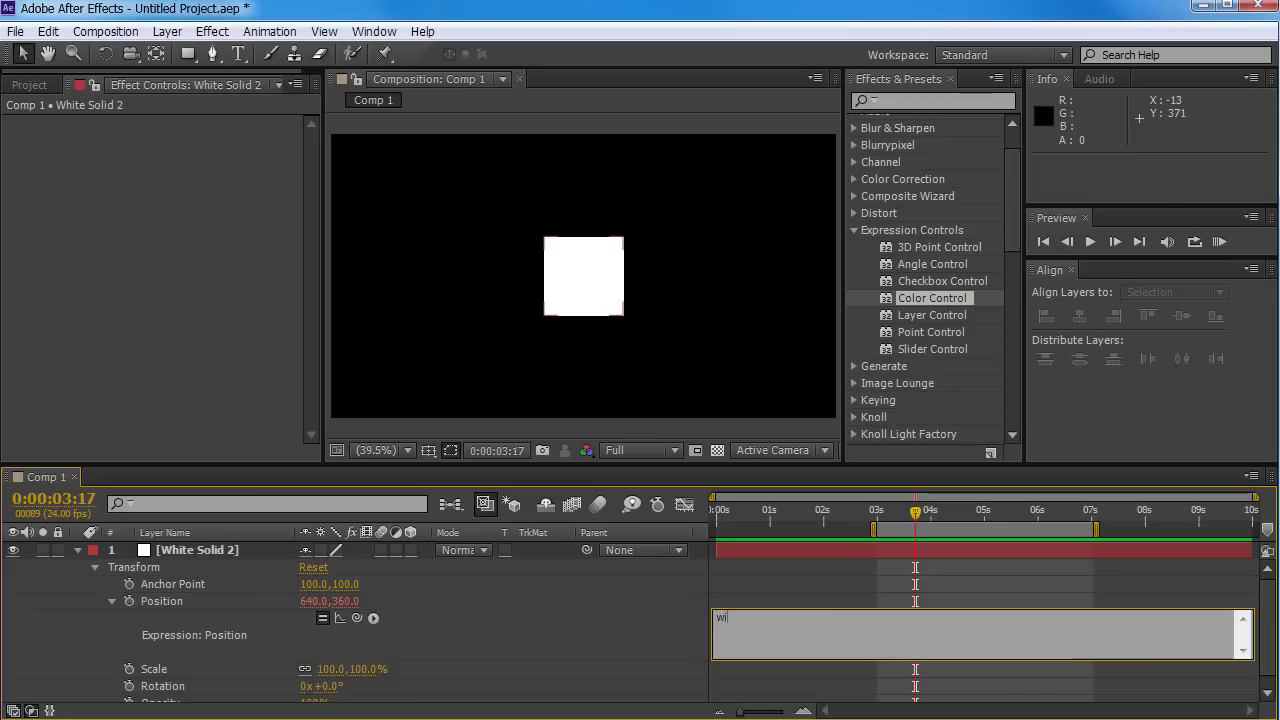
{"action": "type", "text": "gge"}
{"action": "type", "text": "e("}
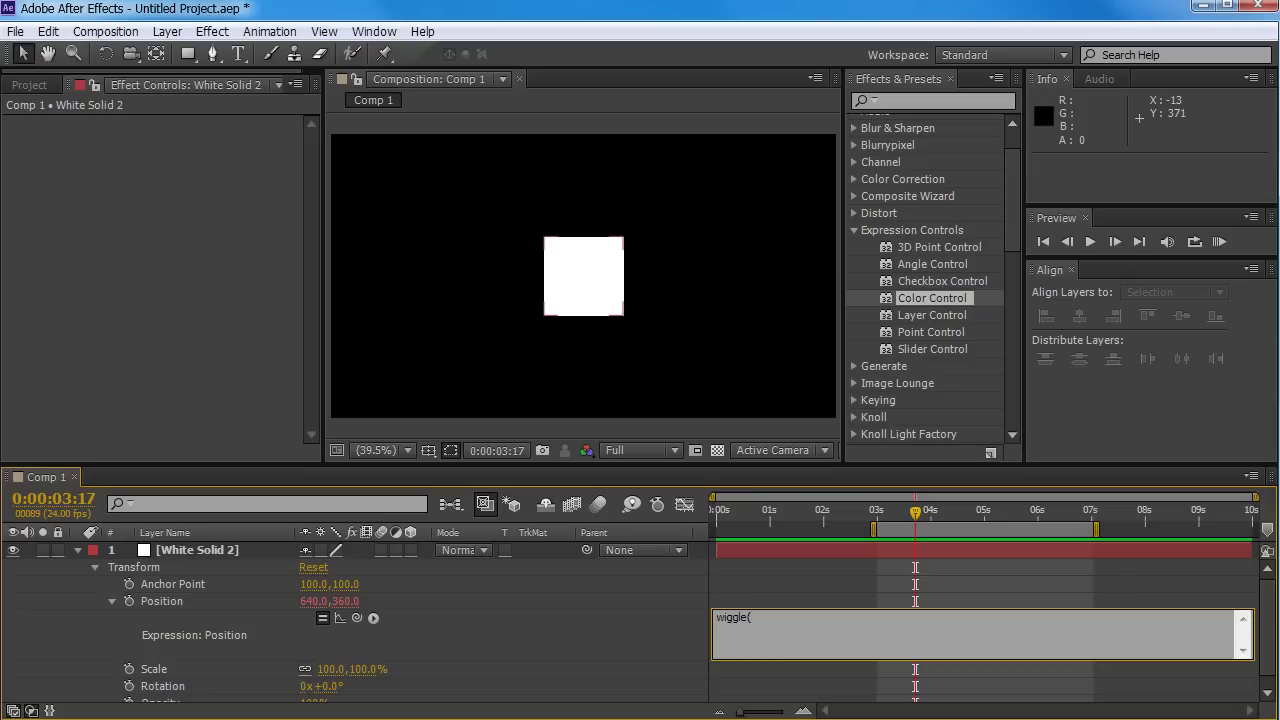
{"action": "type", "text": "1,100);"}
{"action": "key", "text": "KP_Enter"}
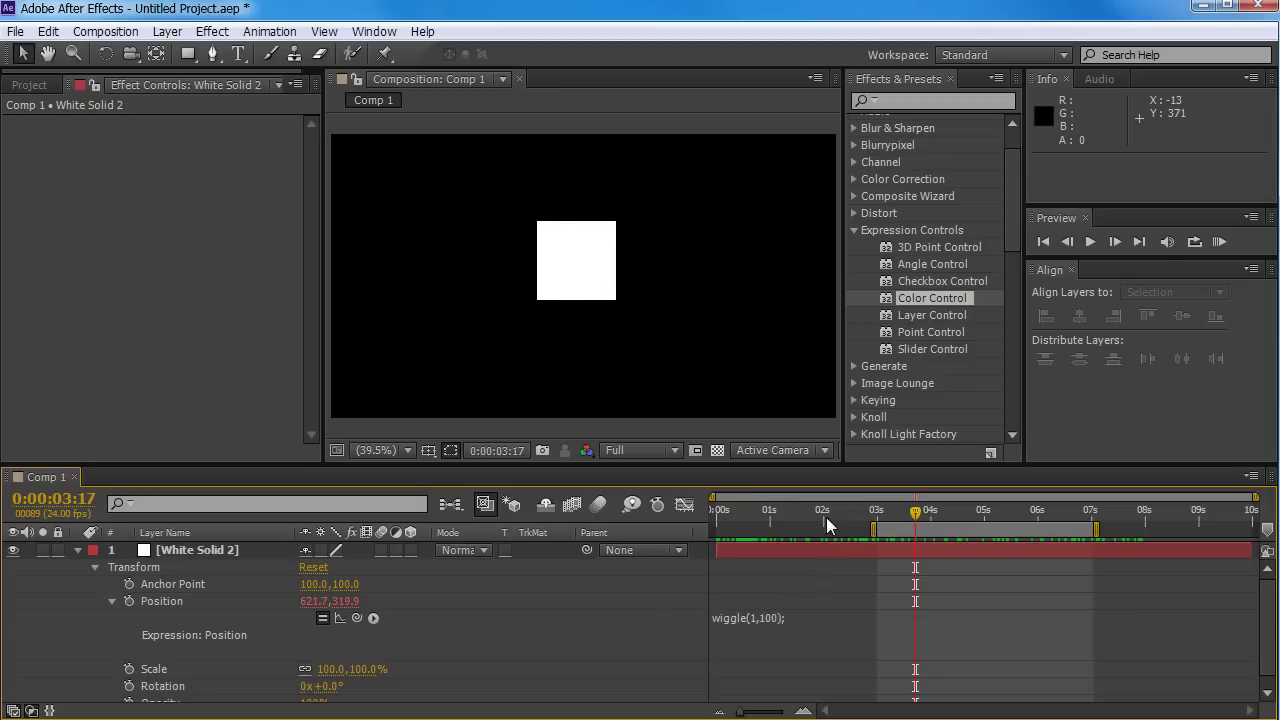
{"action": "left_click_drag", "start_coordinate": [826, 517], "coordinate": [966, 513]}
Change the wiggle amplitude in the Position expression to 500 and preview the animation.
{"action": "left_click", "coordinate": [776, 620]}
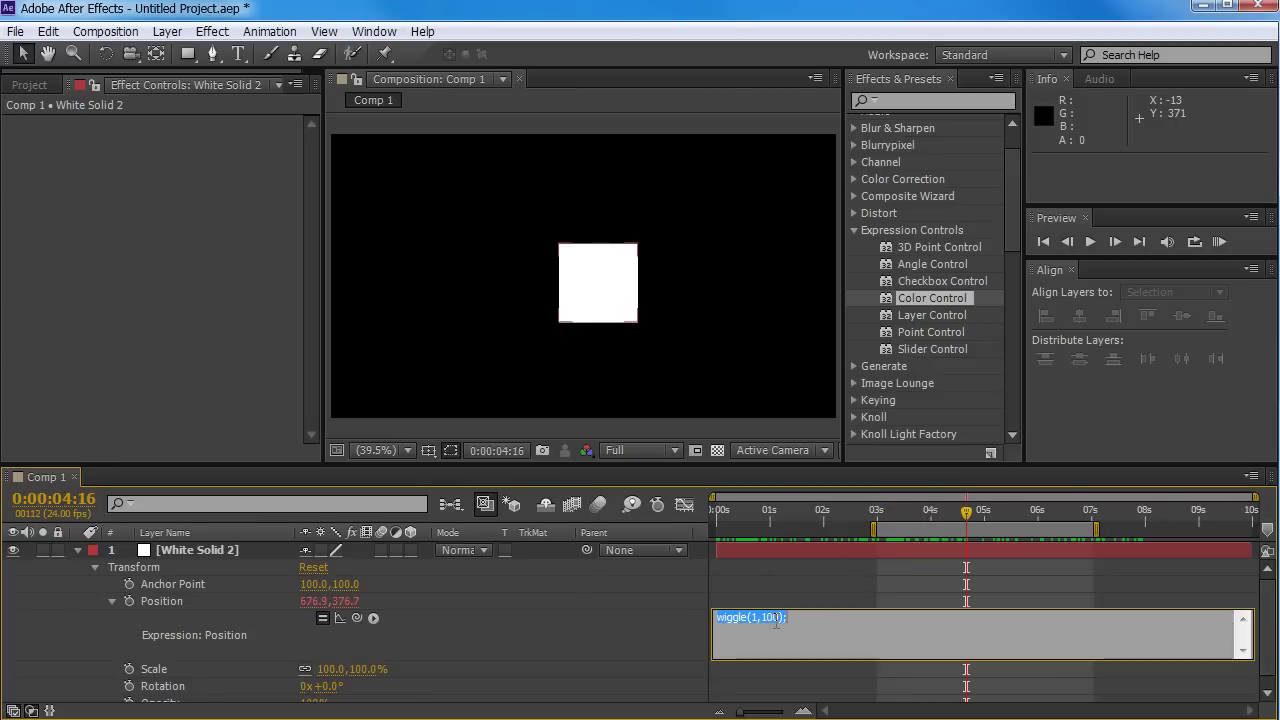
{"action": "left_click", "coordinate": [776, 620]}
{"action": "key", "text": "BackSpace"}
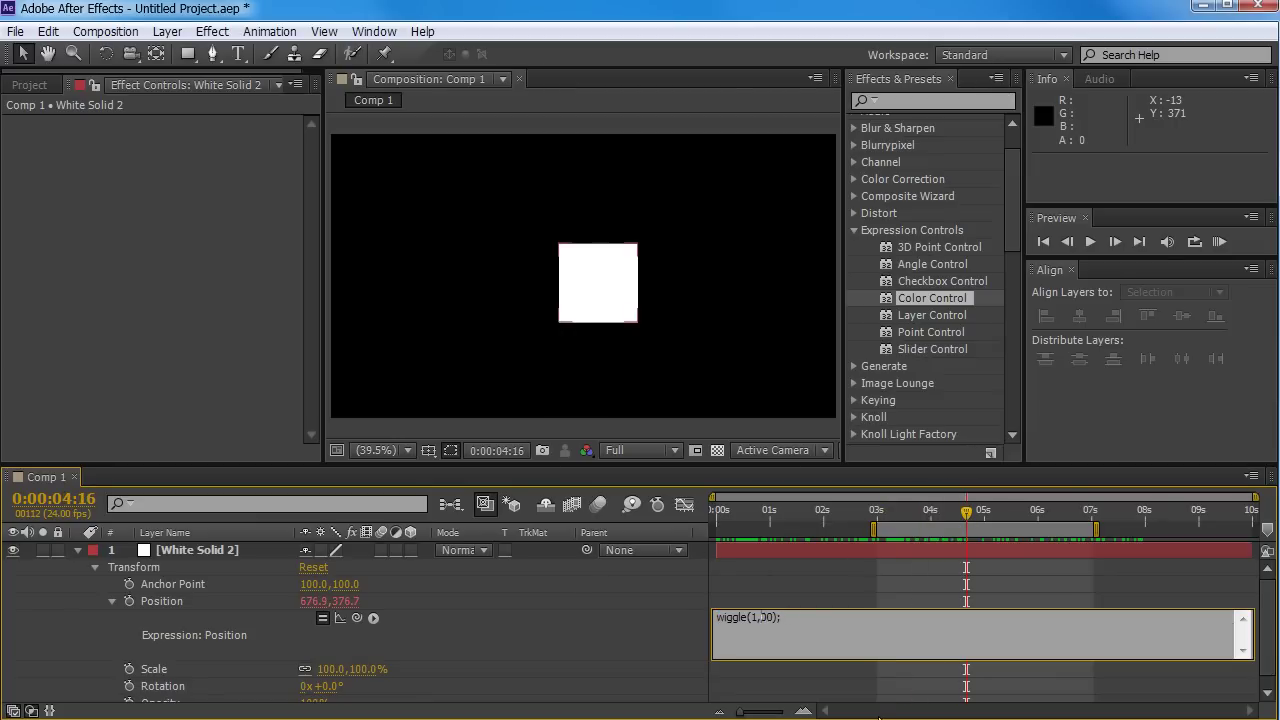
{"action": "type", "text": "5"}
{"action": "key", "text": "KP_Enter"}
{"action": "key", "text": "KP_0"}
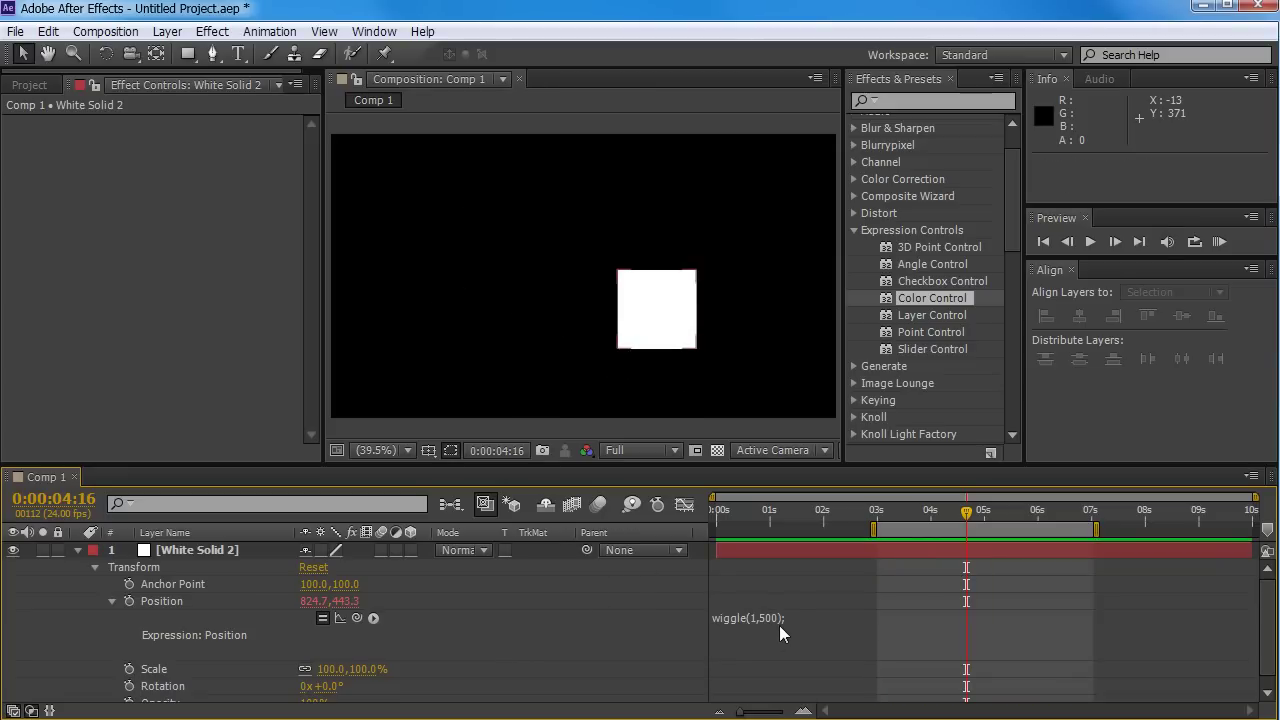
Set the wiggle frequency in the Position expression to 3 and play a RAM preview.
{"action": "left_click", "coordinate": [722, 621]}
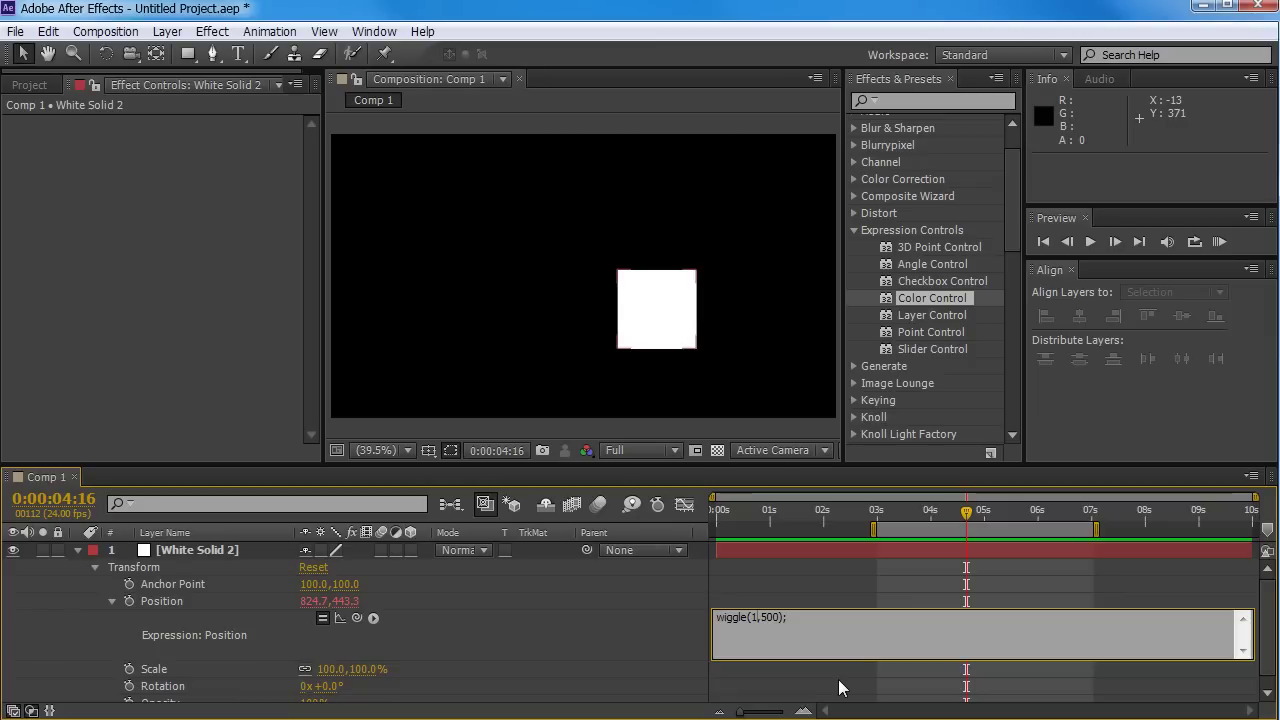
{"action": "key", "text": "shift+Right"}
{"action": "type", "text": "3"}
{"action": "left_click", "coordinate": [838, 685]}
{"action": "key", "text": "KP_0"}
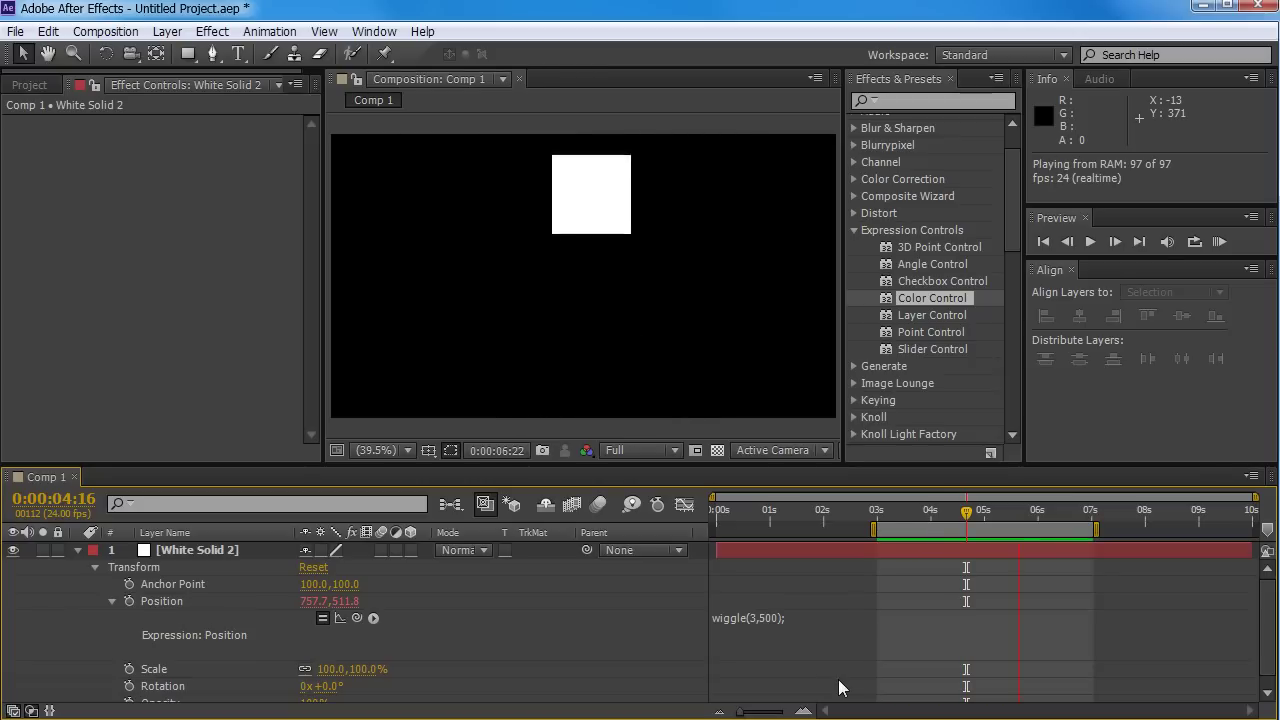
{"action": "key", "text": "space"}
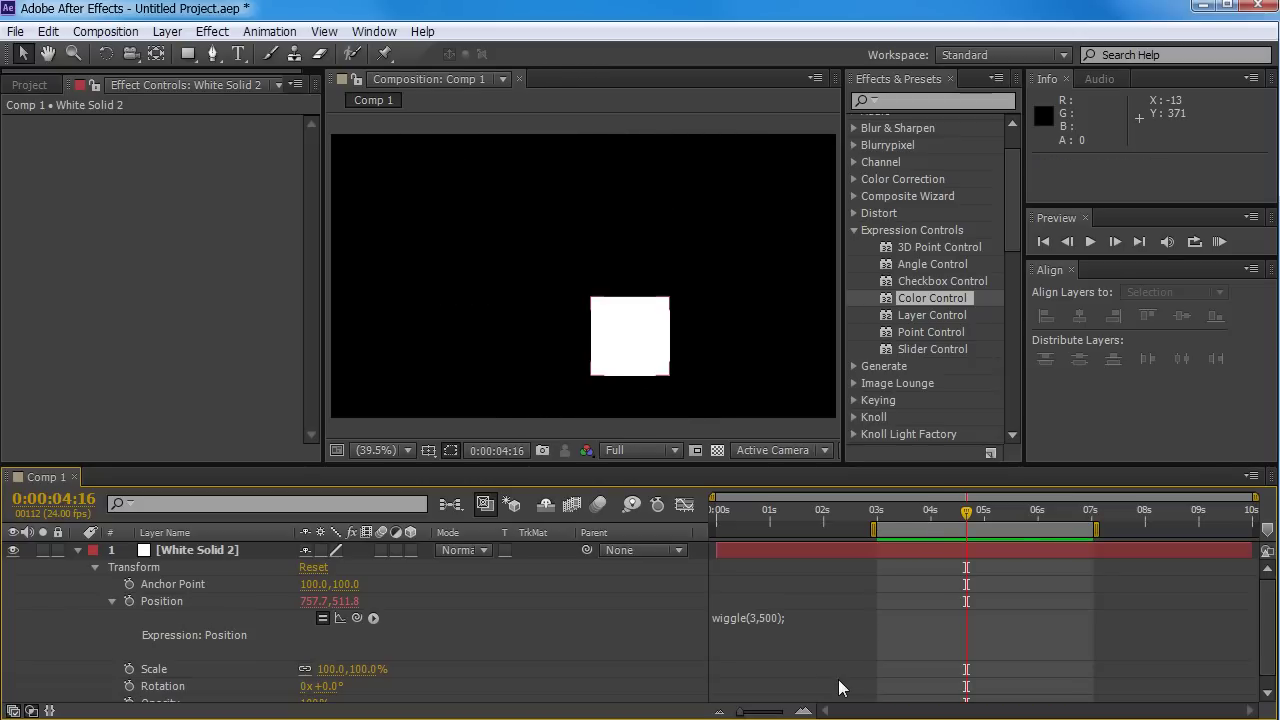
Raise the Position wiggle frequency to 10 and play a RAM preview of the faster motion.
{"action": "left_click", "coordinate": [781, 632]}
{"action": "left_click", "coordinate": [754, 617]}
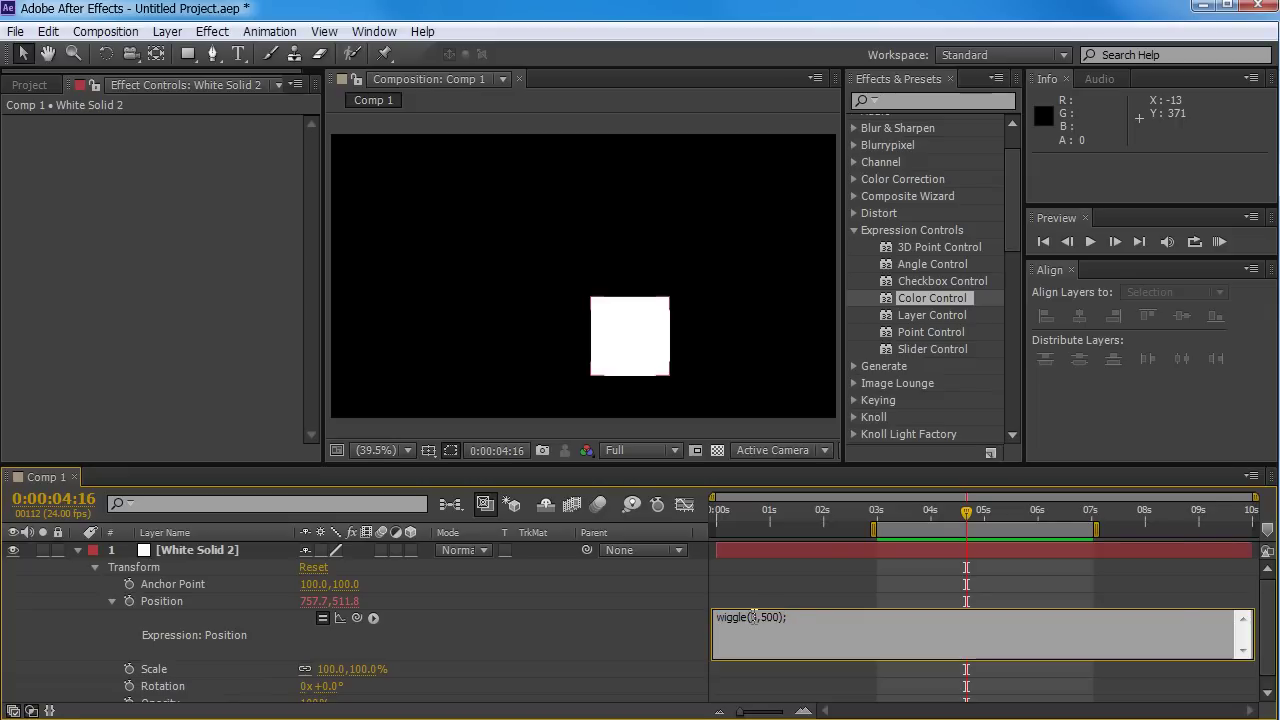
{"action": "key", "text": "BackSpace"}
{"action": "type", "text": "10"}
{"action": "left_click", "coordinate": [819, 668]}
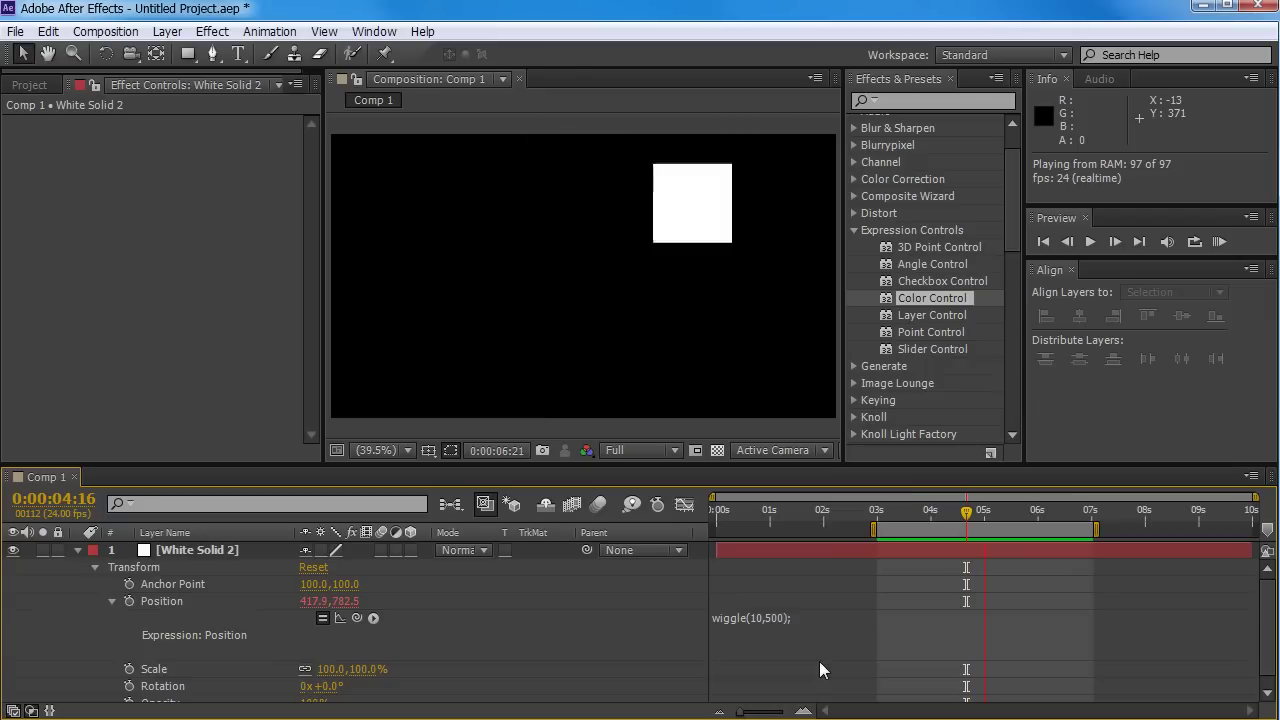
{"action": "key", "text": "space"}
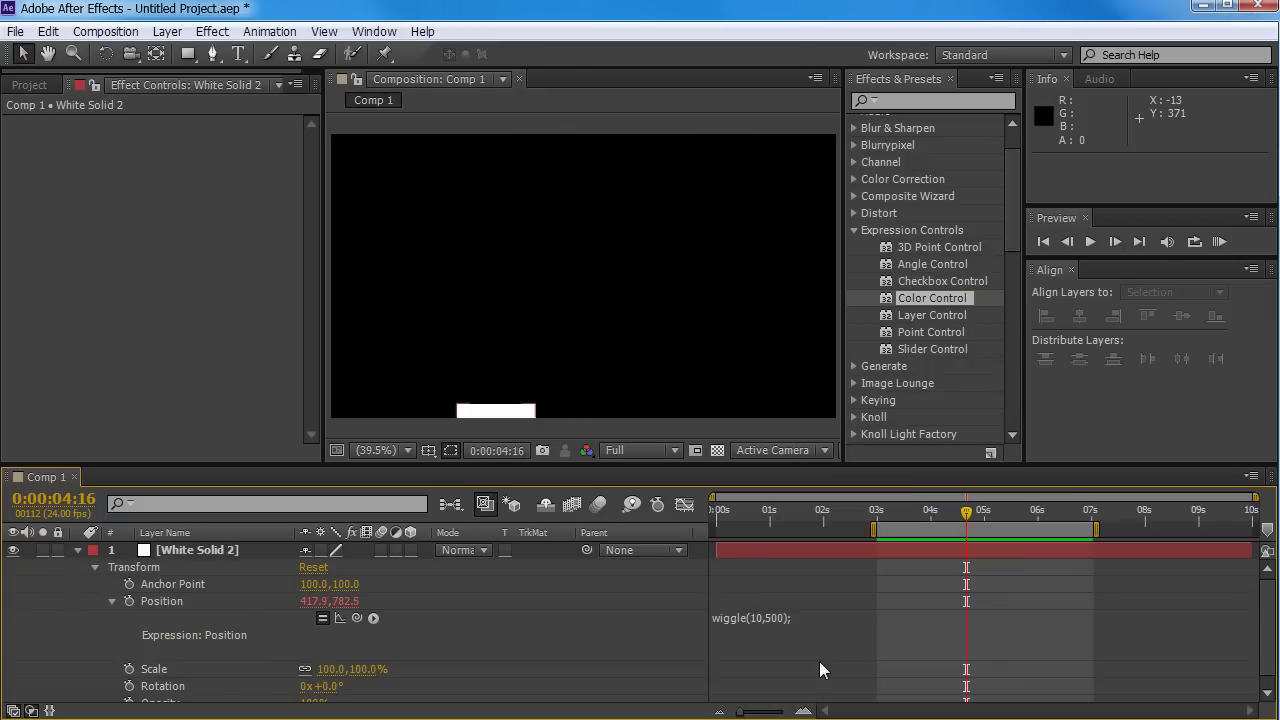
Reduce the Position wiggle amplitude to 10 and preview the small, fast shake.
{"action": "left_click", "coordinate": [775, 636]}
{"action": "left_click", "coordinate": [770, 619]}
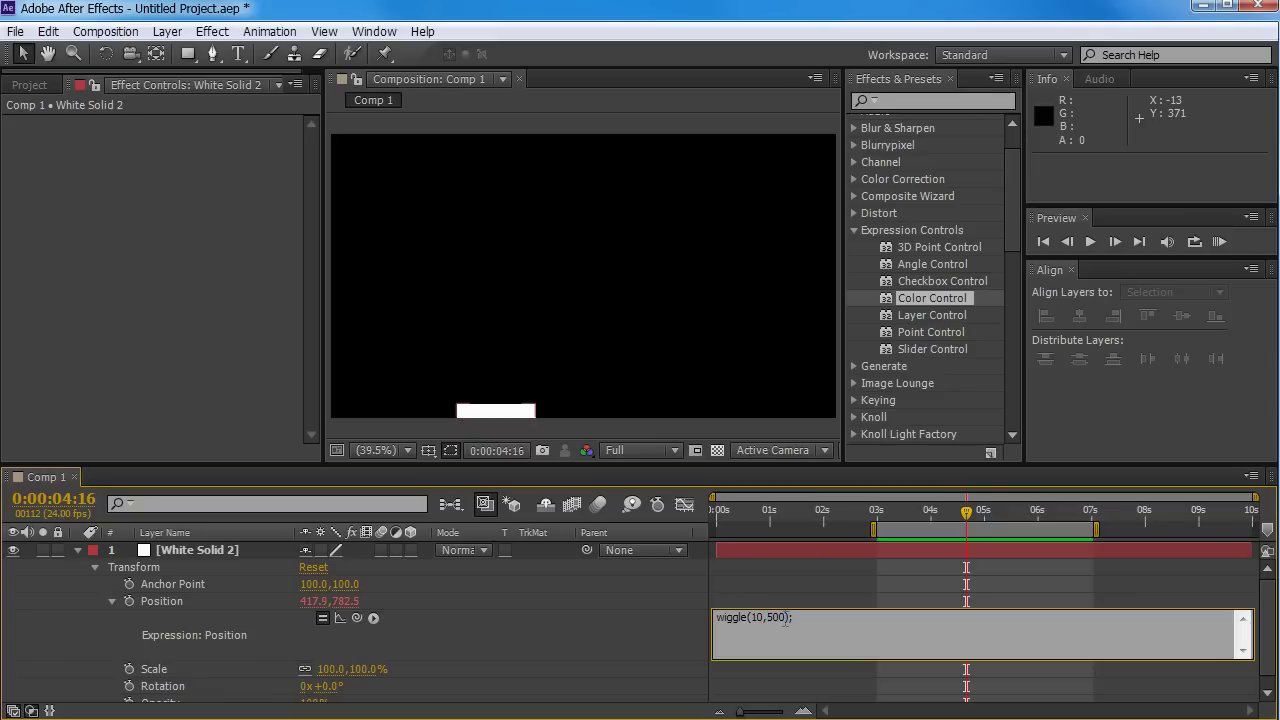
{"action": "double_click", "coordinate": [770, 619]}
{"action": "left_click", "coordinate": [871, 577]}
{"action": "left_click_drag", "start_coordinate": [919, 508], "coordinate": [1018, 510]}
{"action": "left_click", "coordinate": [763, 608]}
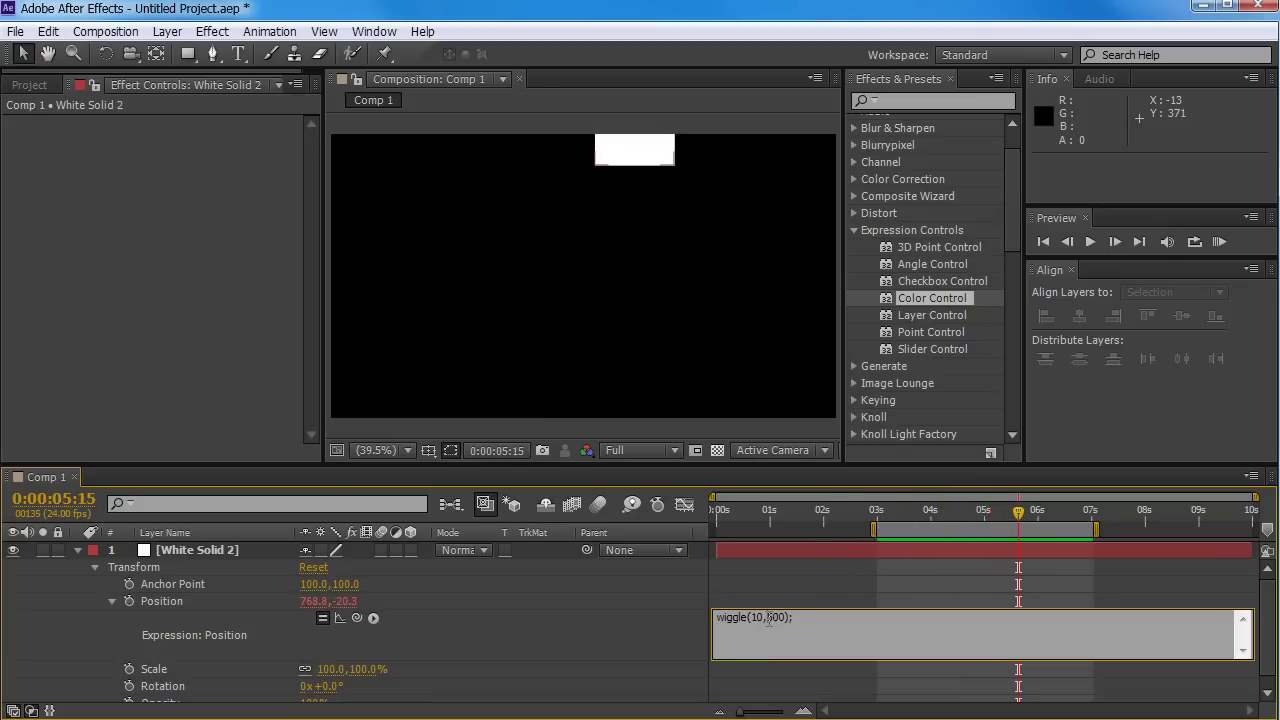
{"action": "double_click", "coordinate": [777, 618]}
{"action": "type", "text": "10"}
{"action": "key", "text": "KP_Enter"}
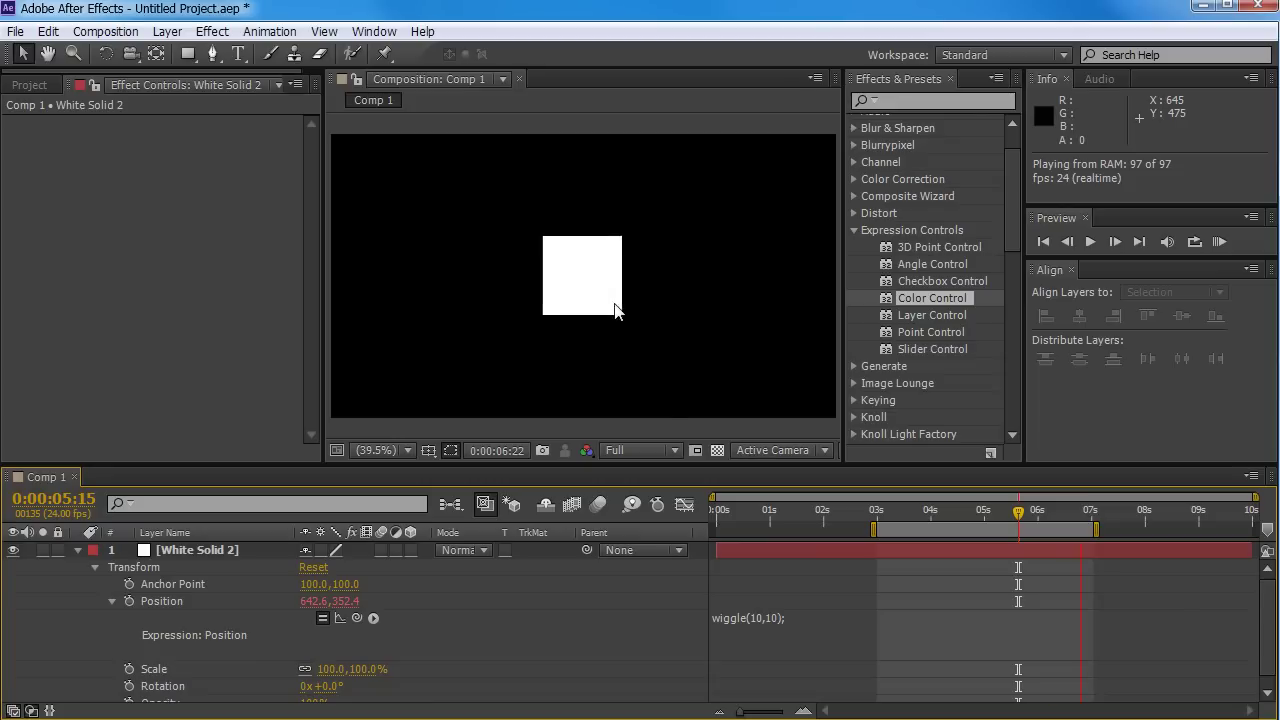
Set the Position wiggle amplitude back to 500, preview it and scrub to around 4 seconds.
{"action": "left_click", "coordinate": [768, 619]}
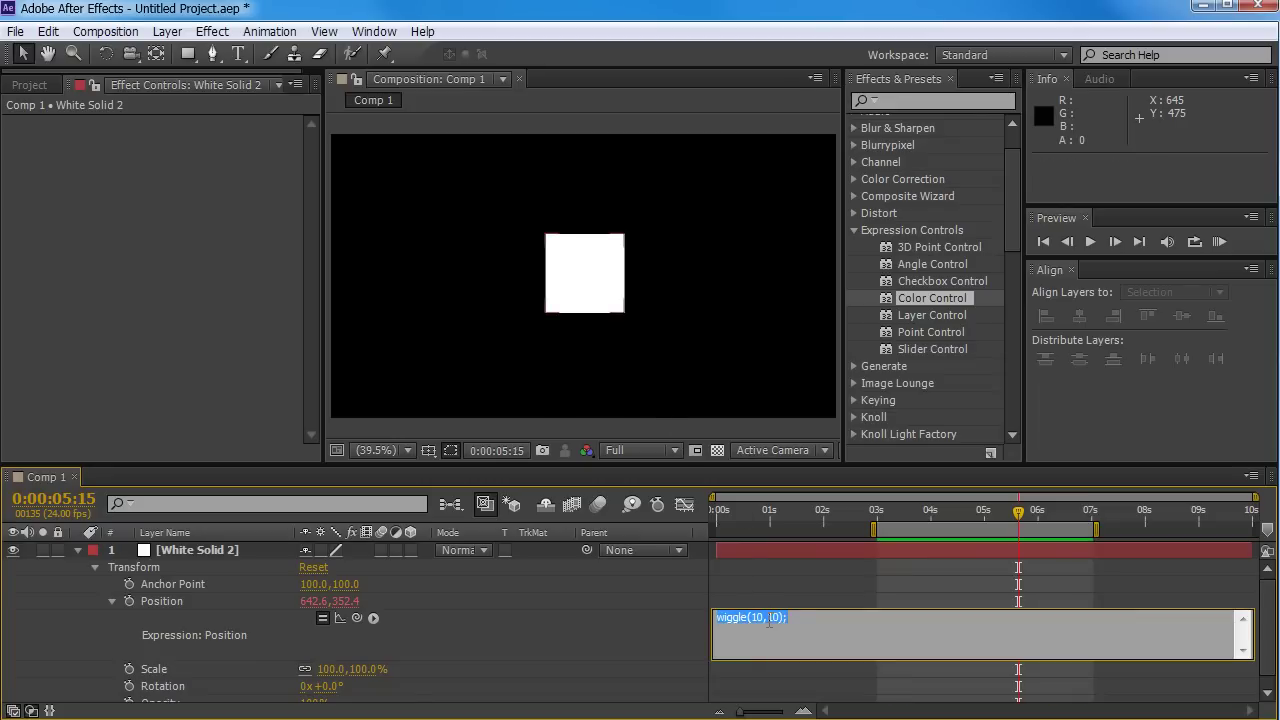
{"action": "left_click", "coordinate": [768, 619]}
{"action": "double_click", "coordinate": [776, 618]}
{"action": "type", "text": "500"}
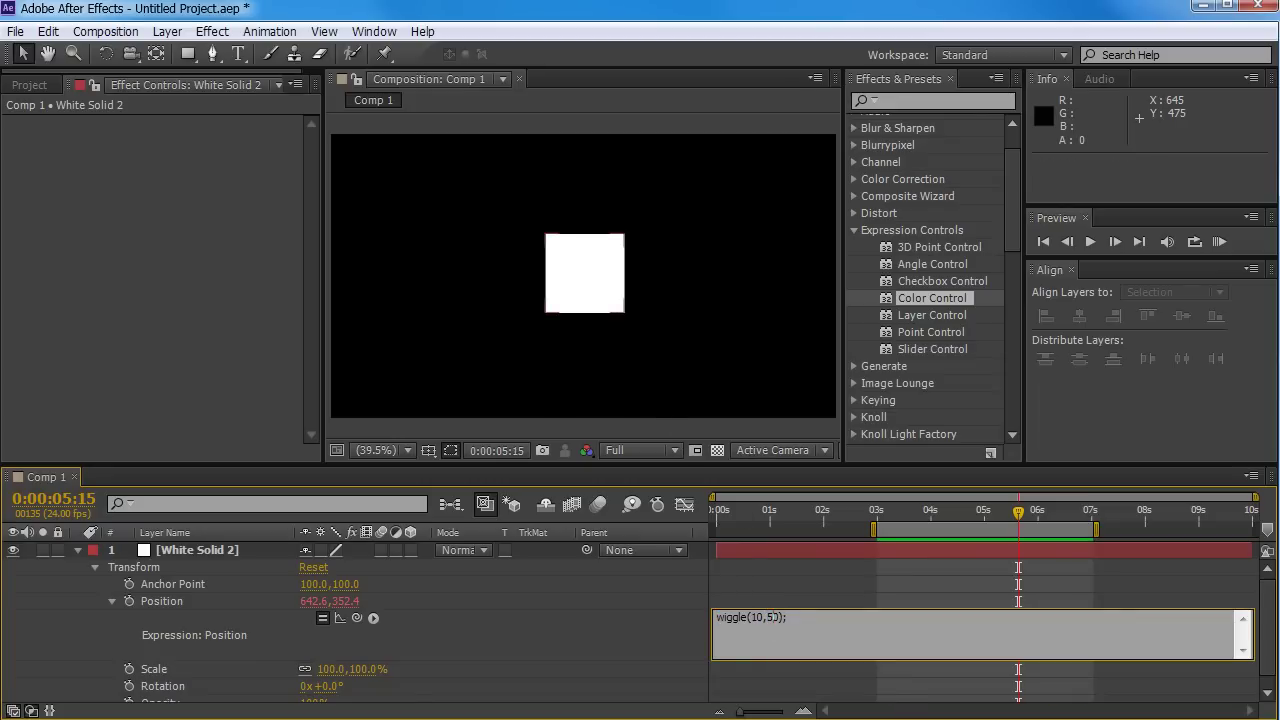
{"action": "left_click", "coordinate": [909, 712]}
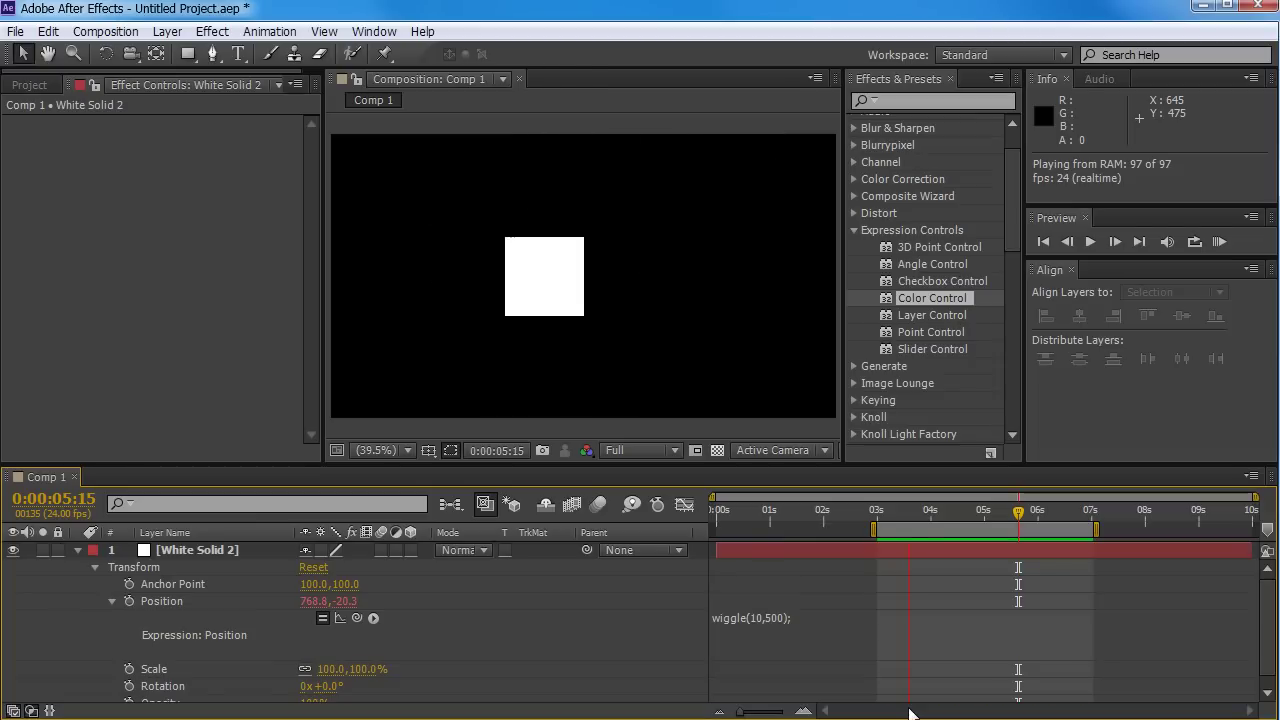
{"action": "key", "text": "space"}
{"action": "mouse_move", "coordinate": [952, 513]}
{"action": "left_mouse_down"}
{"action": "mouse_move", "coordinate": [912, 507]}
{"action": "mouse_move", "coordinate": [933, 513]}
{"action": "left_mouse_up"}
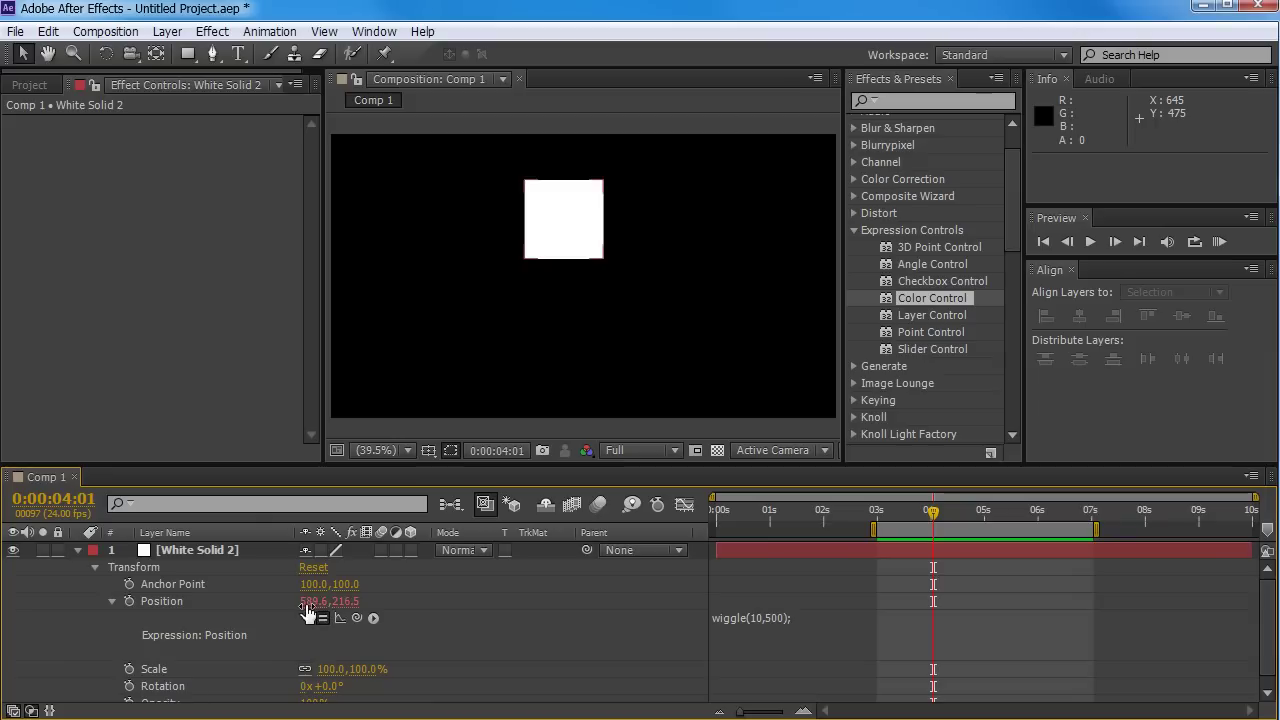
Disable and re-enable the Position expression while scrubbing the timeline to compare the layer with and without wiggle.
{"action": "left_click", "coordinate": [322, 618]}
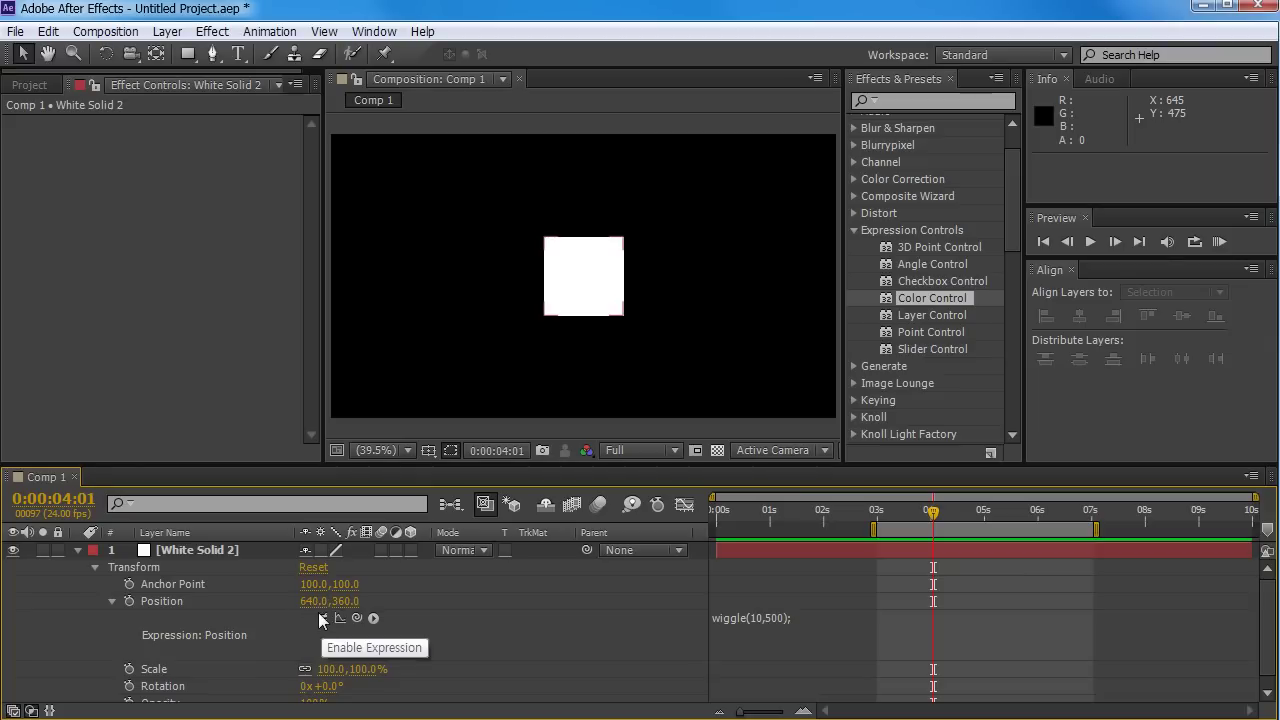
{"action": "left_click", "coordinate": [322, 620]}
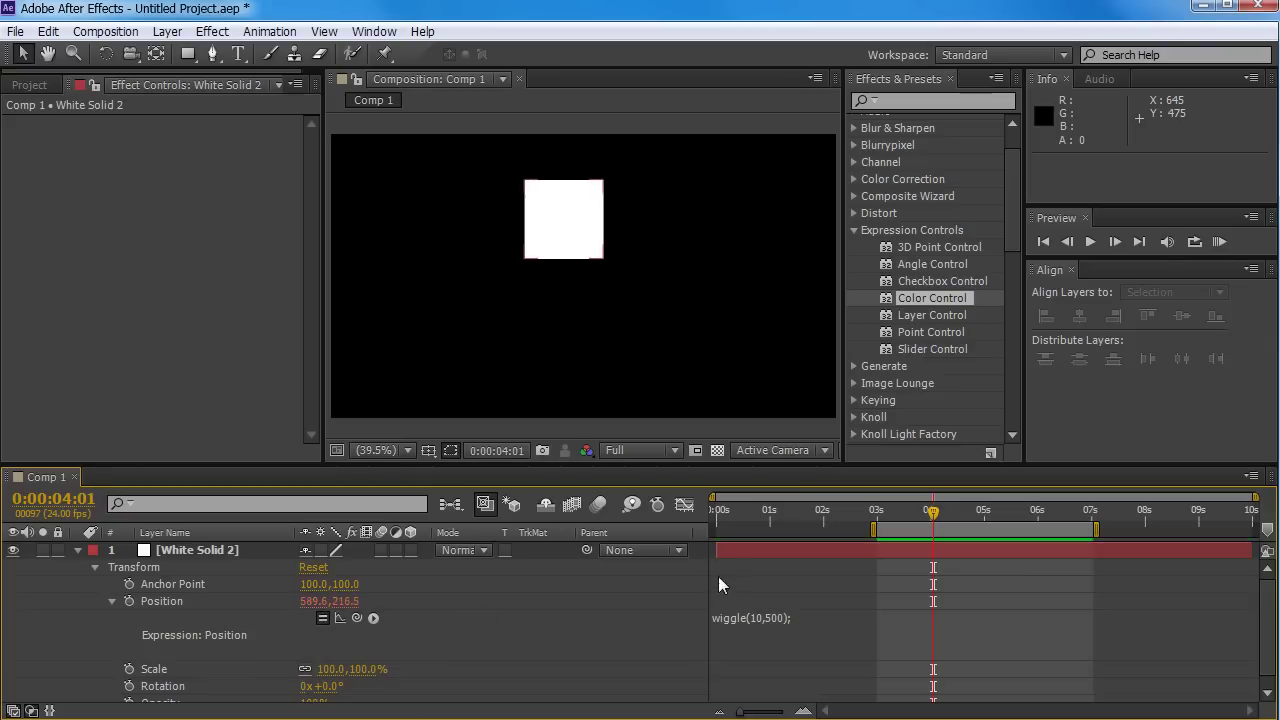
{"action": "left_click", "coordinate": [322, 619]}
{"action": "left_click", "coordinate": [918, 514]}
{"action": "left_click_drag", "start_coordinate": [925, 527], "coordinate": [940, 580]}
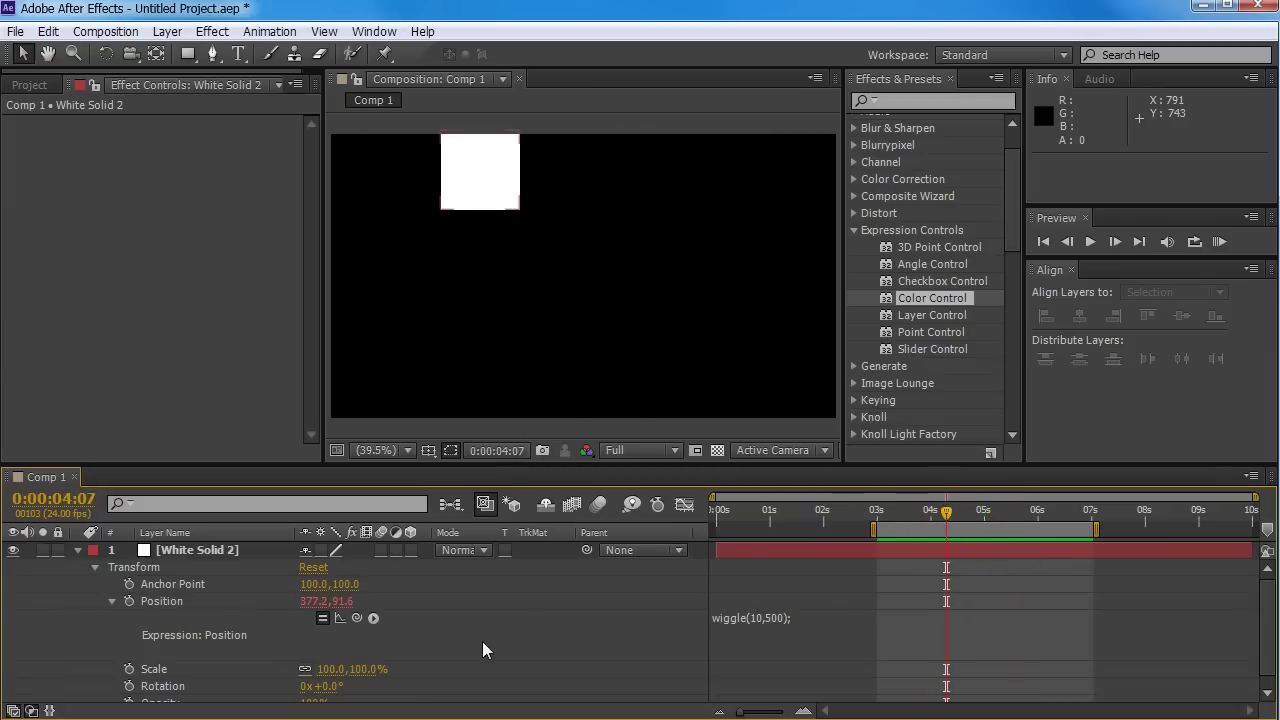
{"action": "left_click", "coordinate": [752, 632]}
{"action": "mouse_move", "coordinate": [928, 521]}
{"action": "left_mouse_down"}
{"action": "mouse_move", "coordinate": [1020, 518]}
{"action": "mouse_move", "coordinate": [948, 521]}
{"action": "left_mouse_up"}
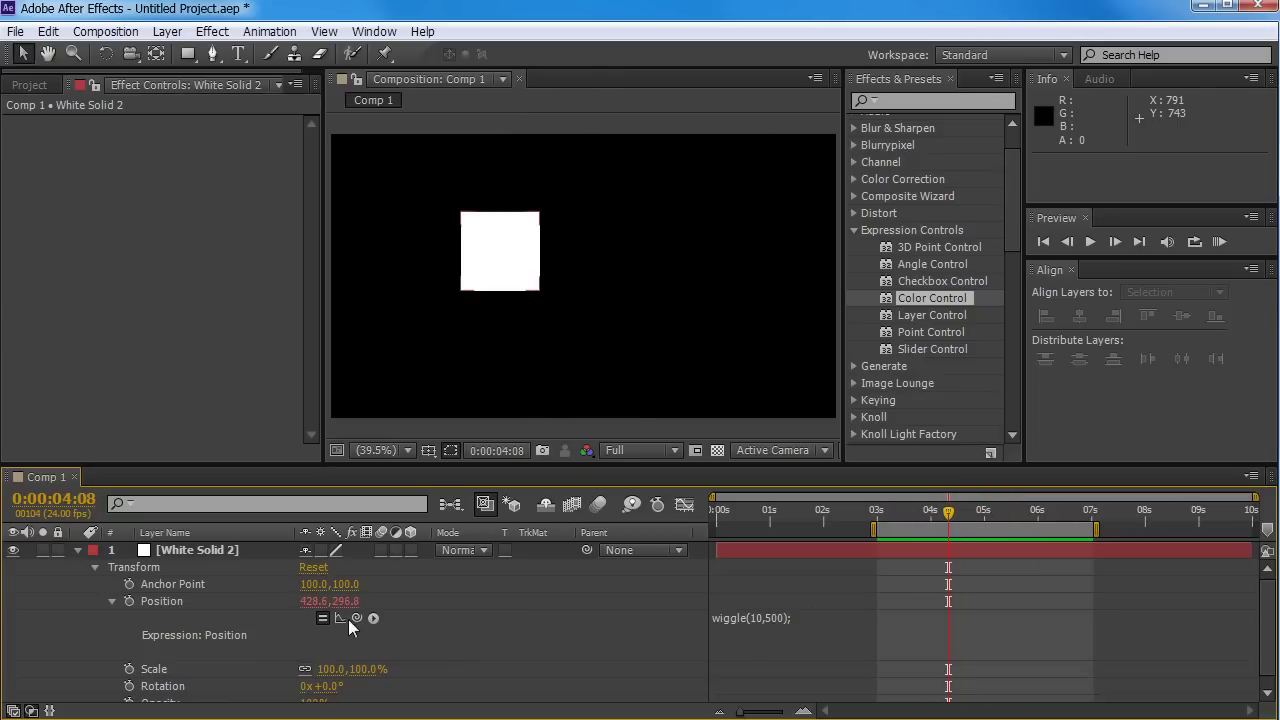
Select the Position property, show its post-expression graph and scrub to examine the wiggle motion path.
{"action": "left_click", "coordinate": [170, 601]}
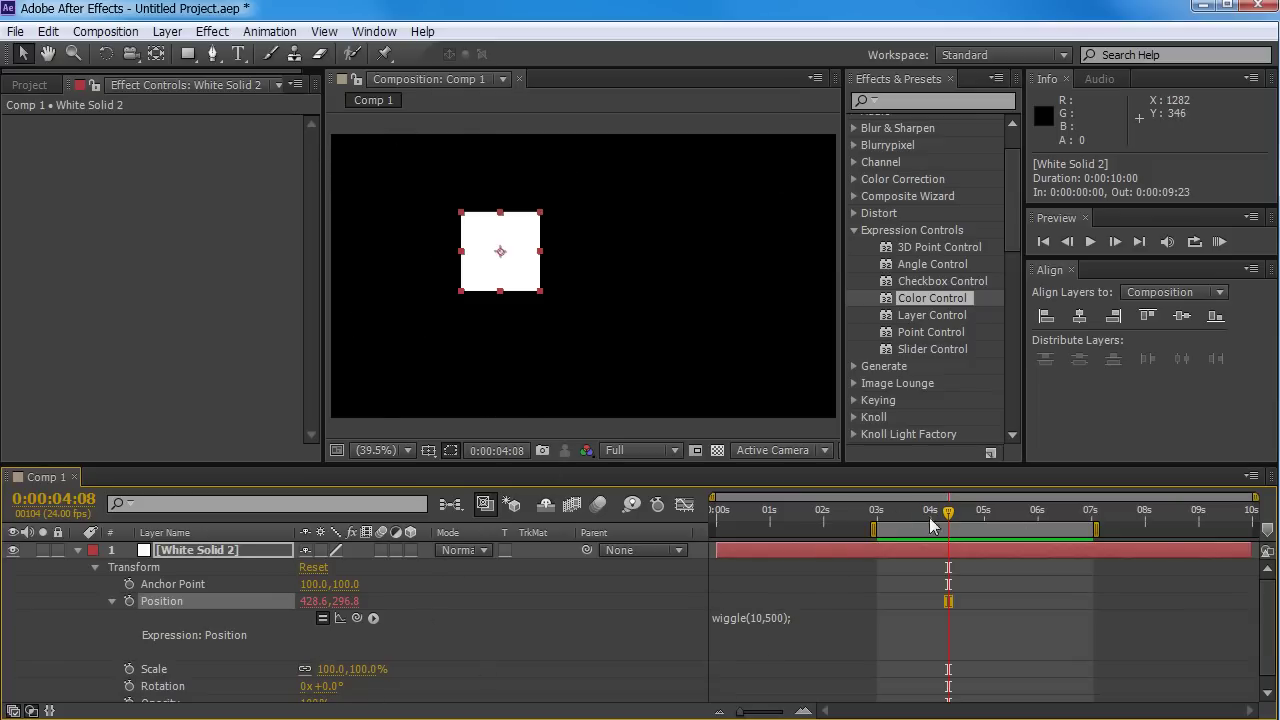
{"action": "left_click_drag", "start_coordinate": [896, 515], "coordinate": [927, 535]}
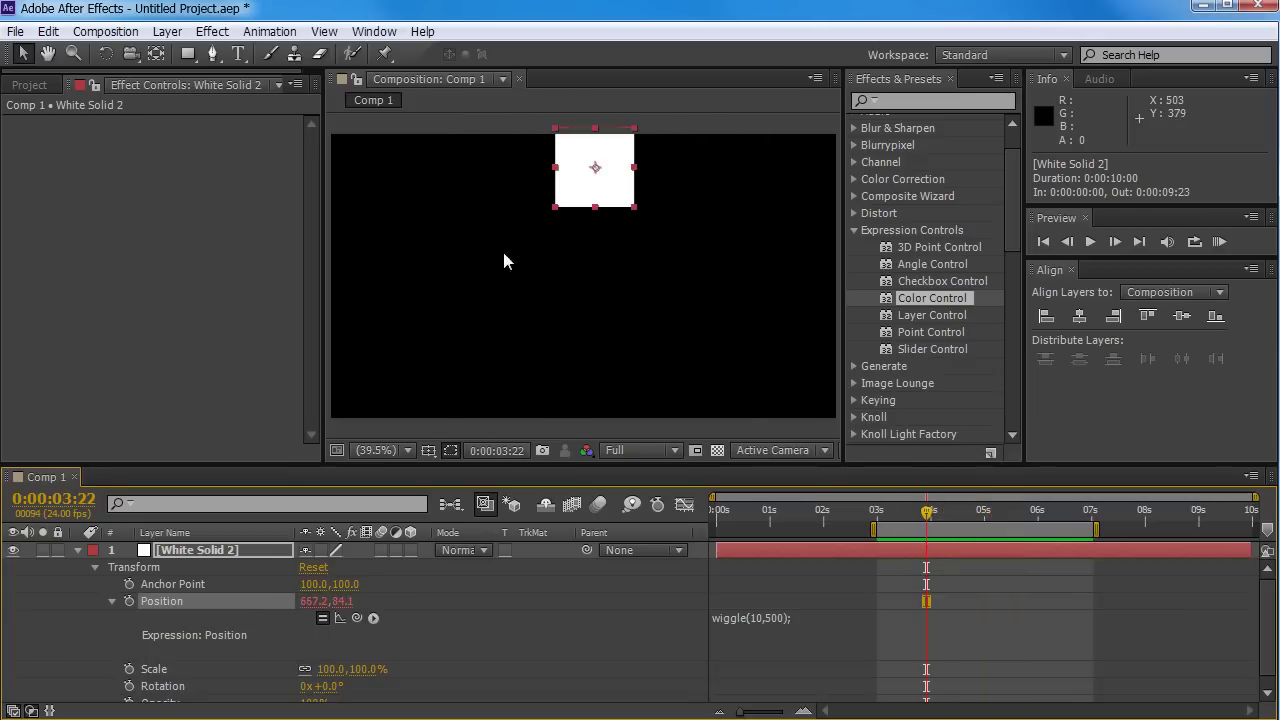
{"action": "left_click", "coordinate": [339, 617]}
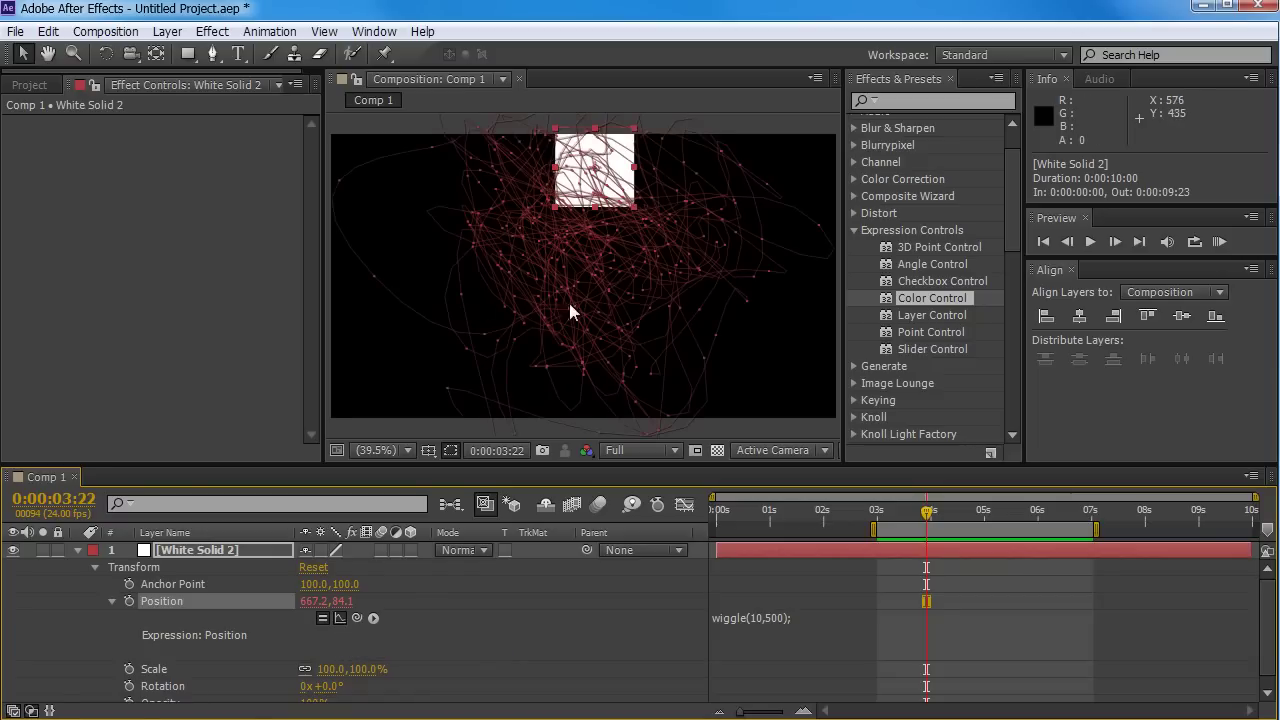
{"action": "left_click_drag", "start_coordinate": [926, 514], "coordinate": [1005, 526]}
Set the Position wiggle frequency to 1 and scrub the timeline to check the simplified motion path.
{"action": "left_click", "coordinate": [757, 615]}
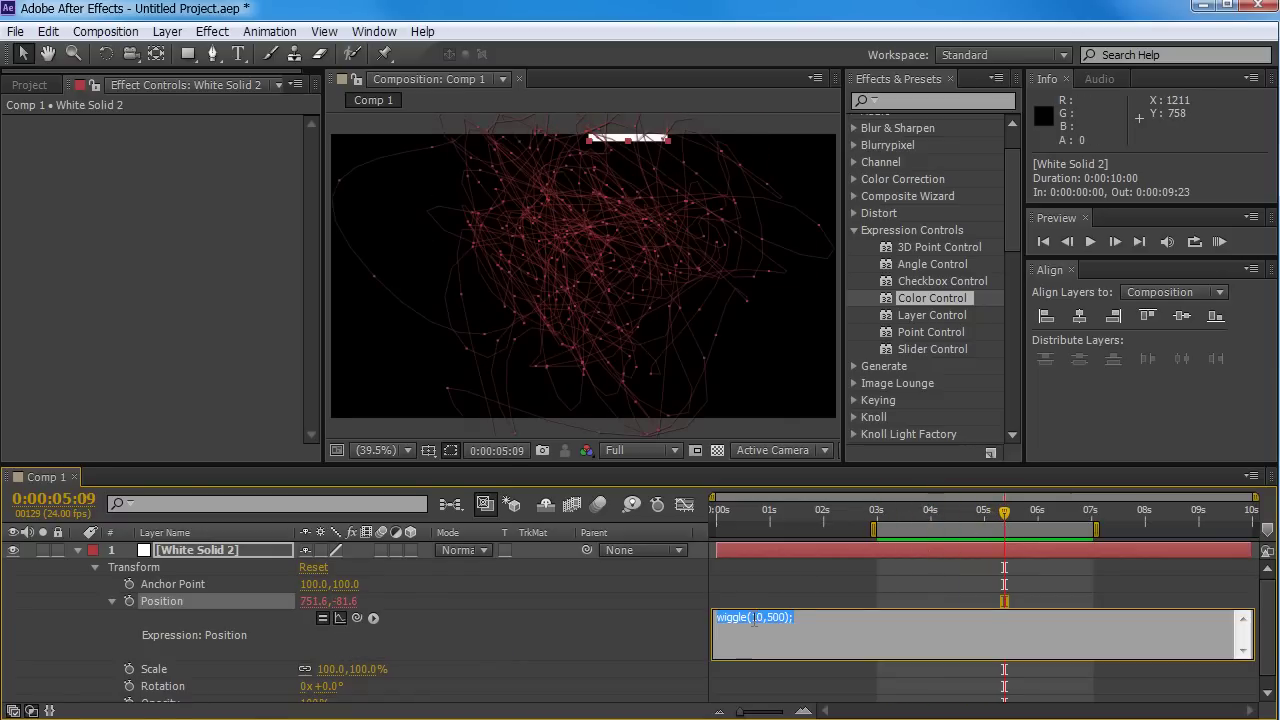
{"action": "double_click", "coordinate": [757, 617]}
{"action": "type", "text": "1"}
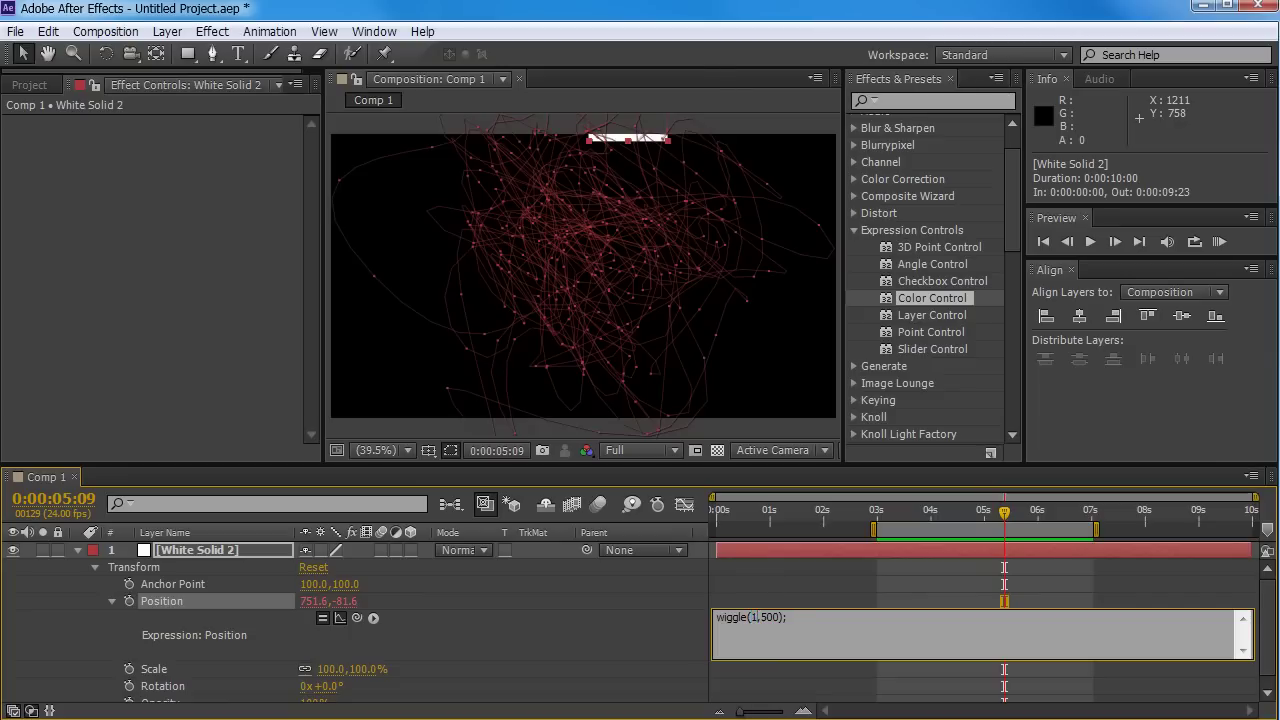
{"action": "key", "text": "KP_Enter"}
{"action": "left_click", "coordinate": [893, 508]}
{"action": "left_click_drag", "start_coordinate": [893, 508], "coordinate": [950, 552]}
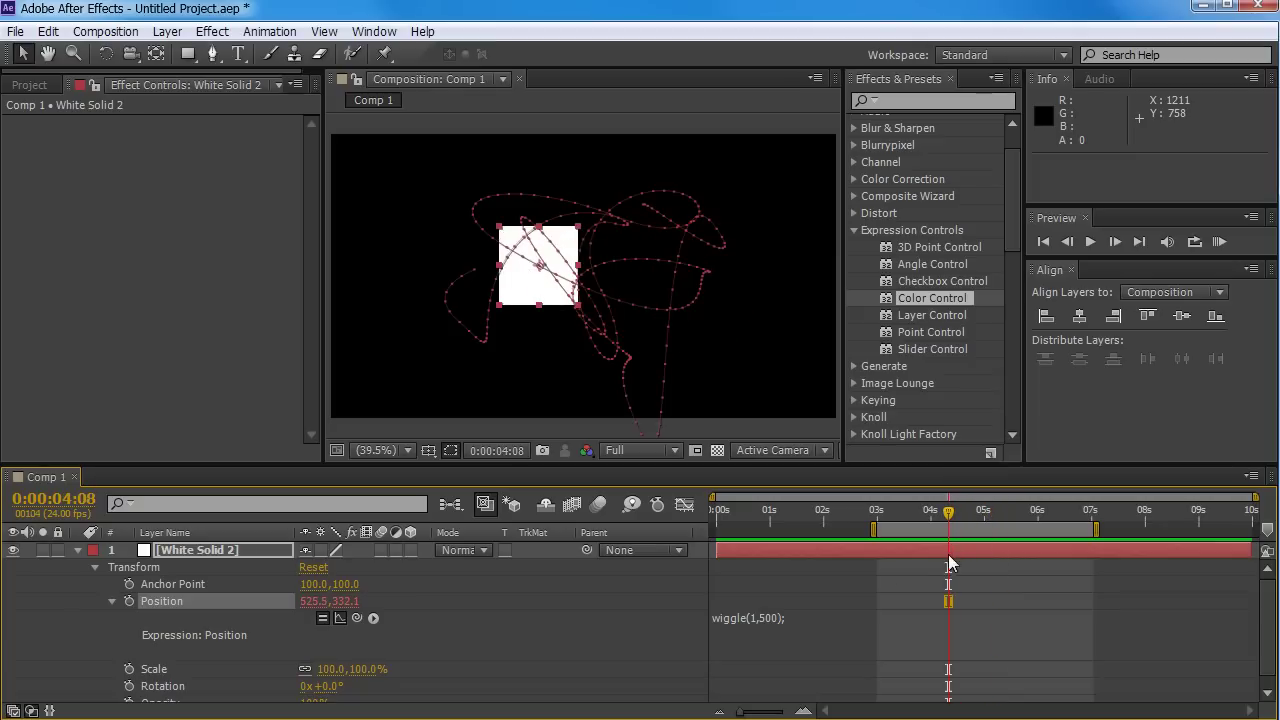
Examine Position's speed curve in the Graph Editor with the post-expression graph shown, hidden and shown again.
{"action": "left_click", "coordinate": [685, 505]}
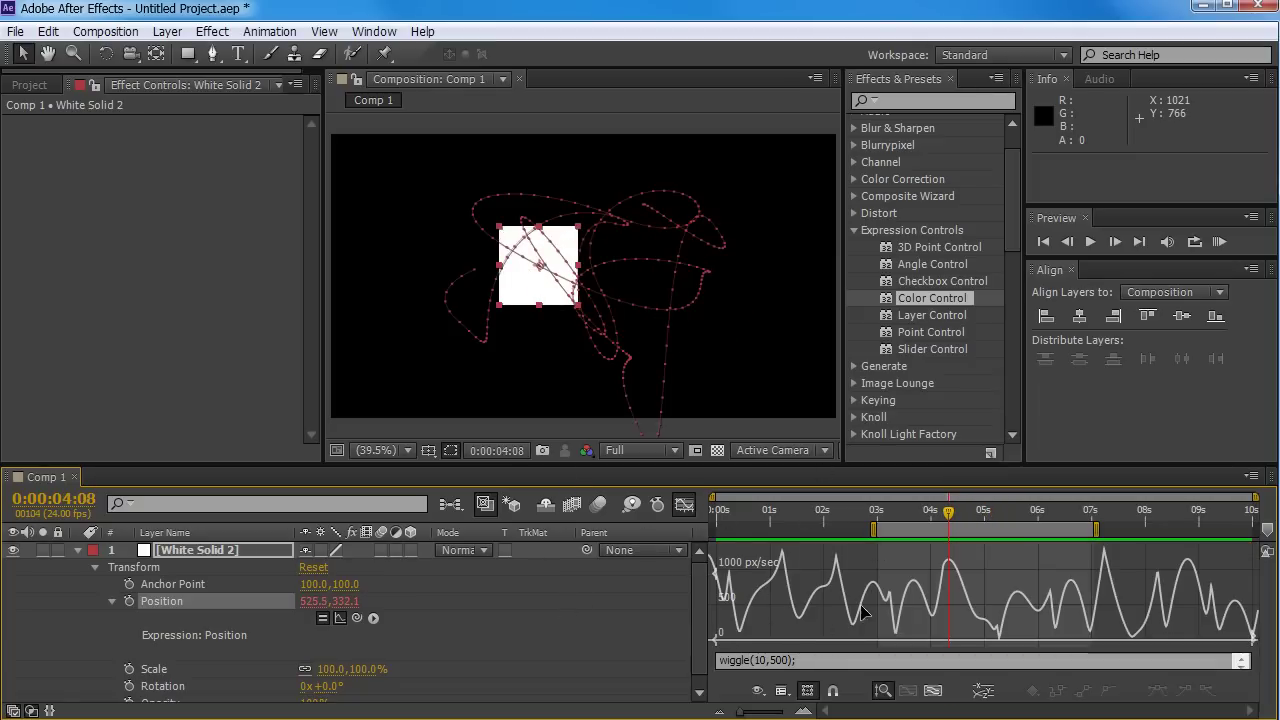
{"action": "left_click", "coordinate": [339, 617]}
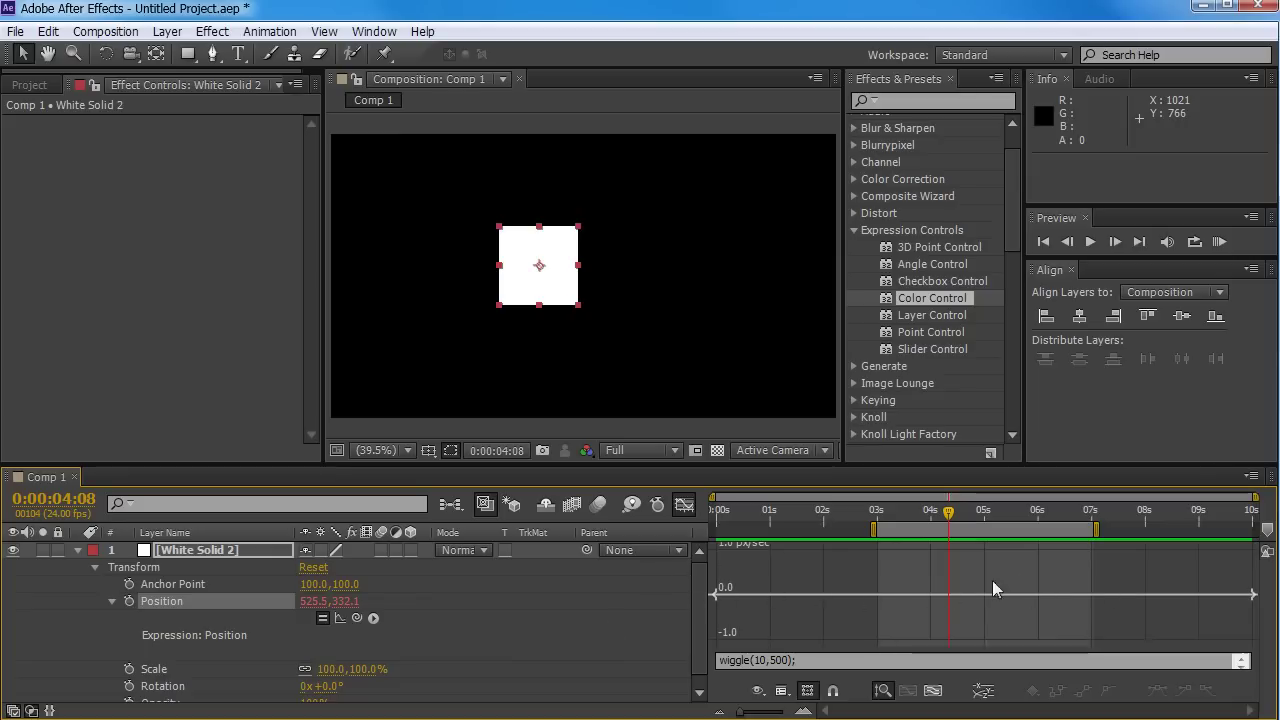
{"action": "left_click", "coordinate": [338, 616]}
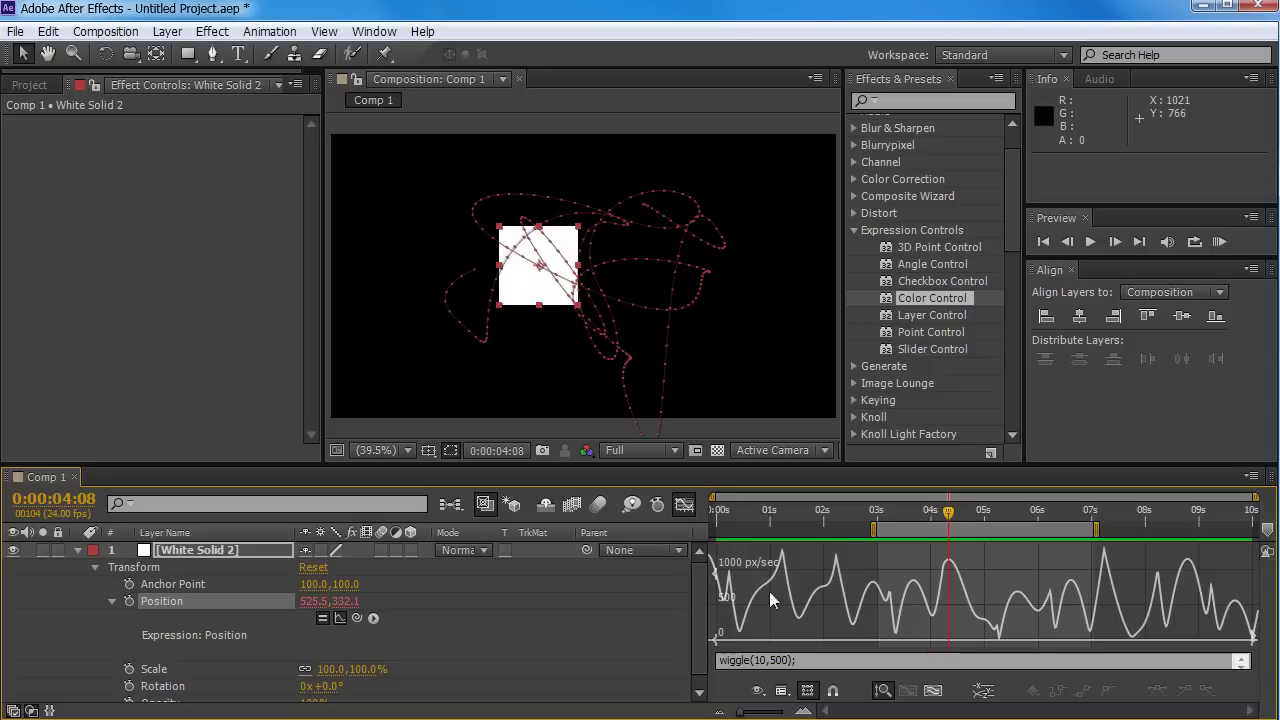
Close the Graph Editor, scrub to about 5 seconds and turn off Position's post-expression graph.
{"action": "left_click", "coordinate": [683, 507]}
{"action": "left_click_drag", "start_coordinate": [948, 512], "coordinate": [1001, 517]}
{"action": "left_click", "coordinate": [338, 618]}
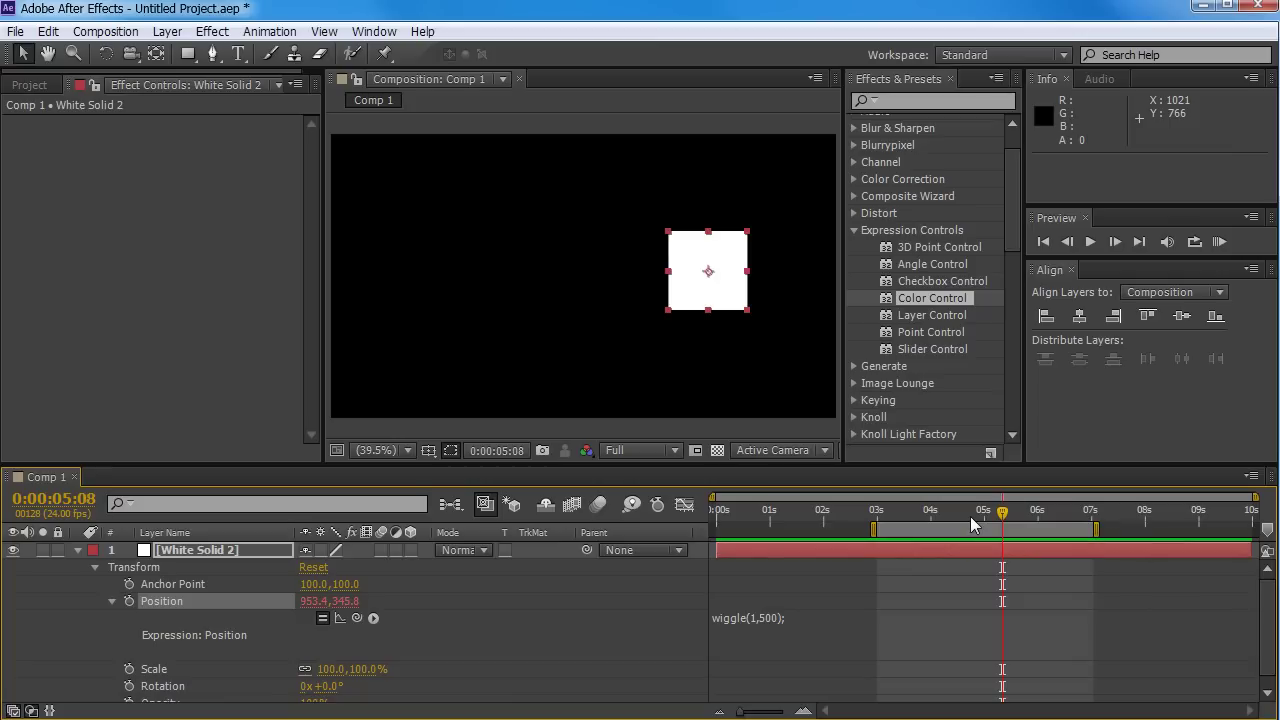
Extend the work area to the full composition length, RAM-preview the wiggle motion and move to 0:00:02:02.
{"action": "double_click", "coordinate": [928, 526]}
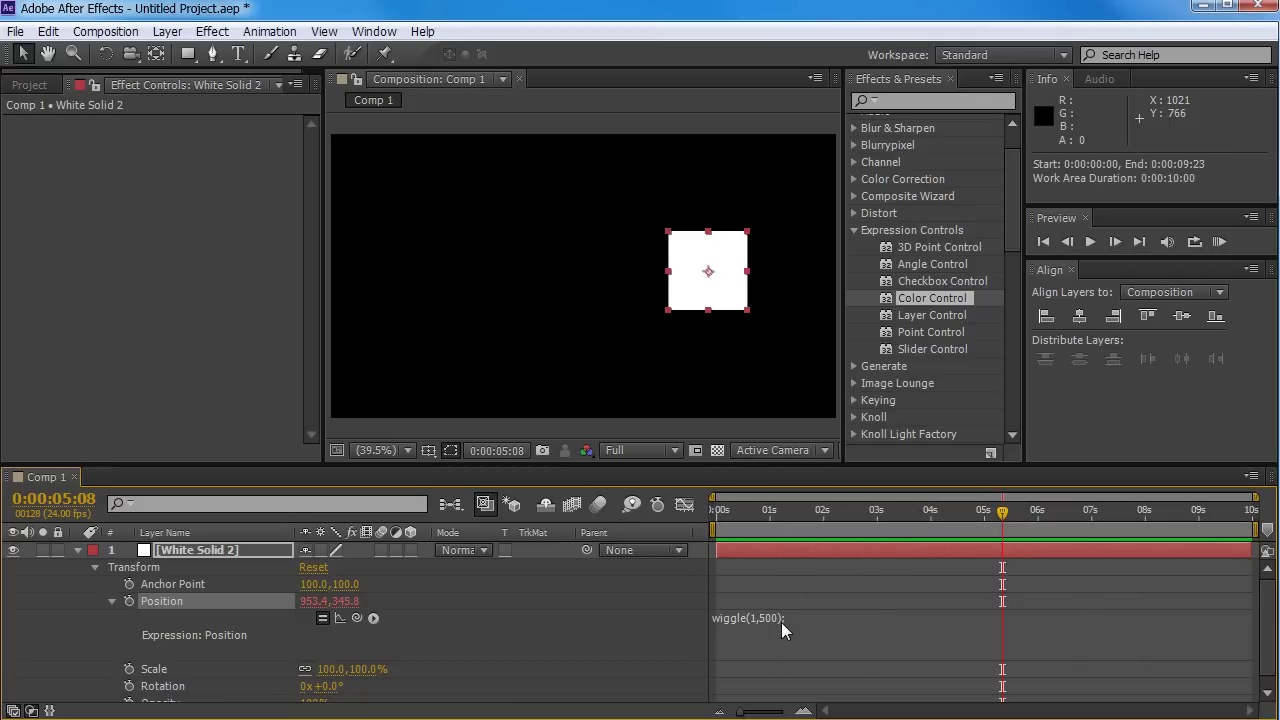
{"action": "key", "text": "KP_0"}
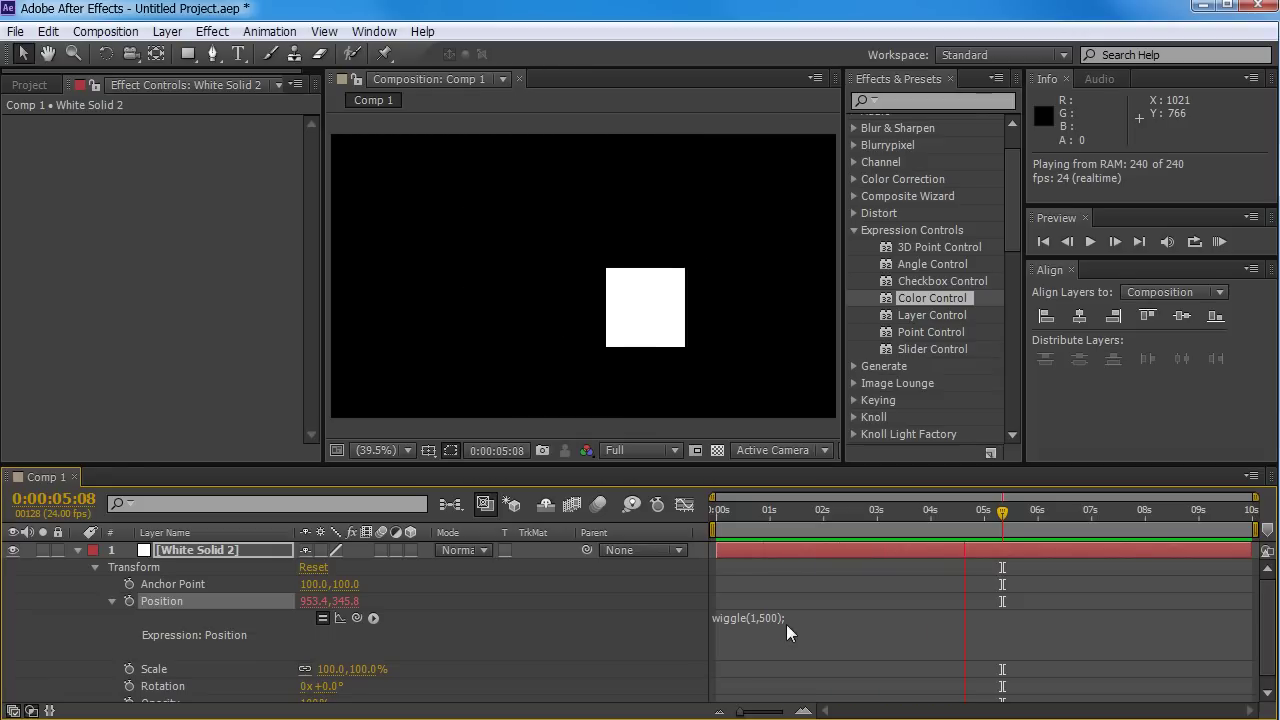
{"action": "left_click", "coordinate": [825, 515]}
{"action": "left_click", "coordinate": [825, 515]}
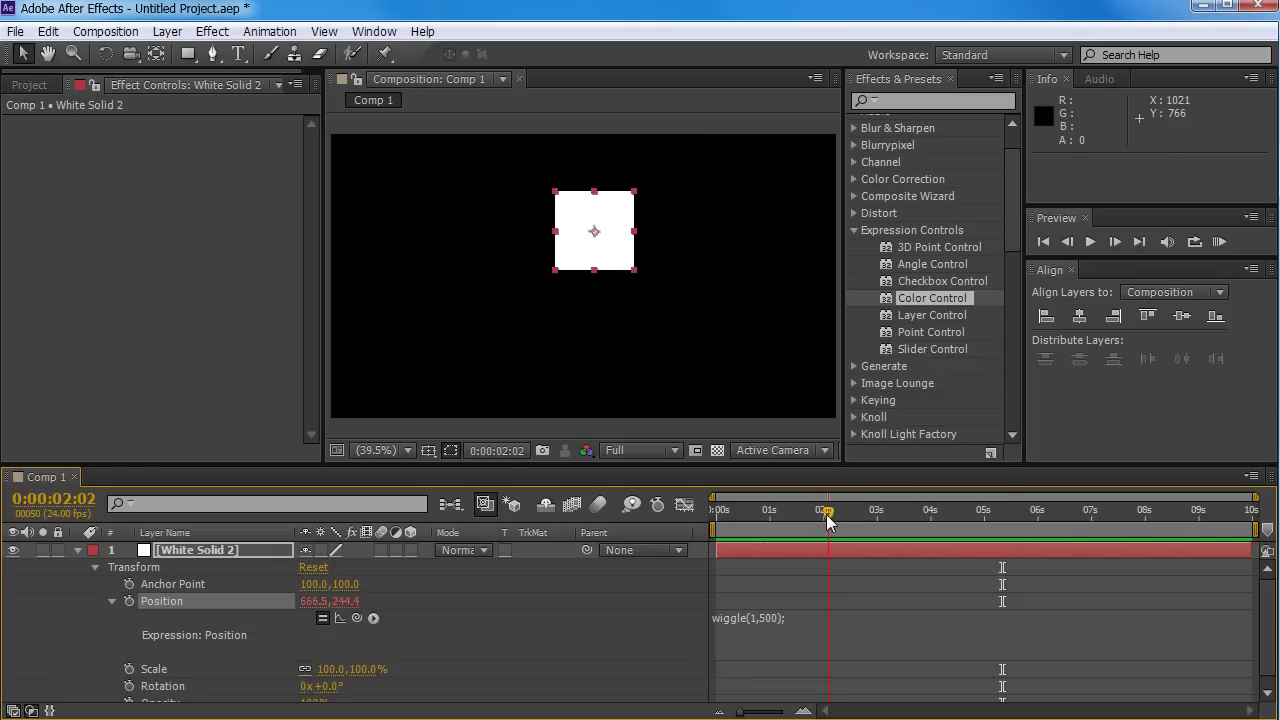
{"action": "left_click_drag", "start_coordinate": [825, 520], "coordinate": [830, 574]}
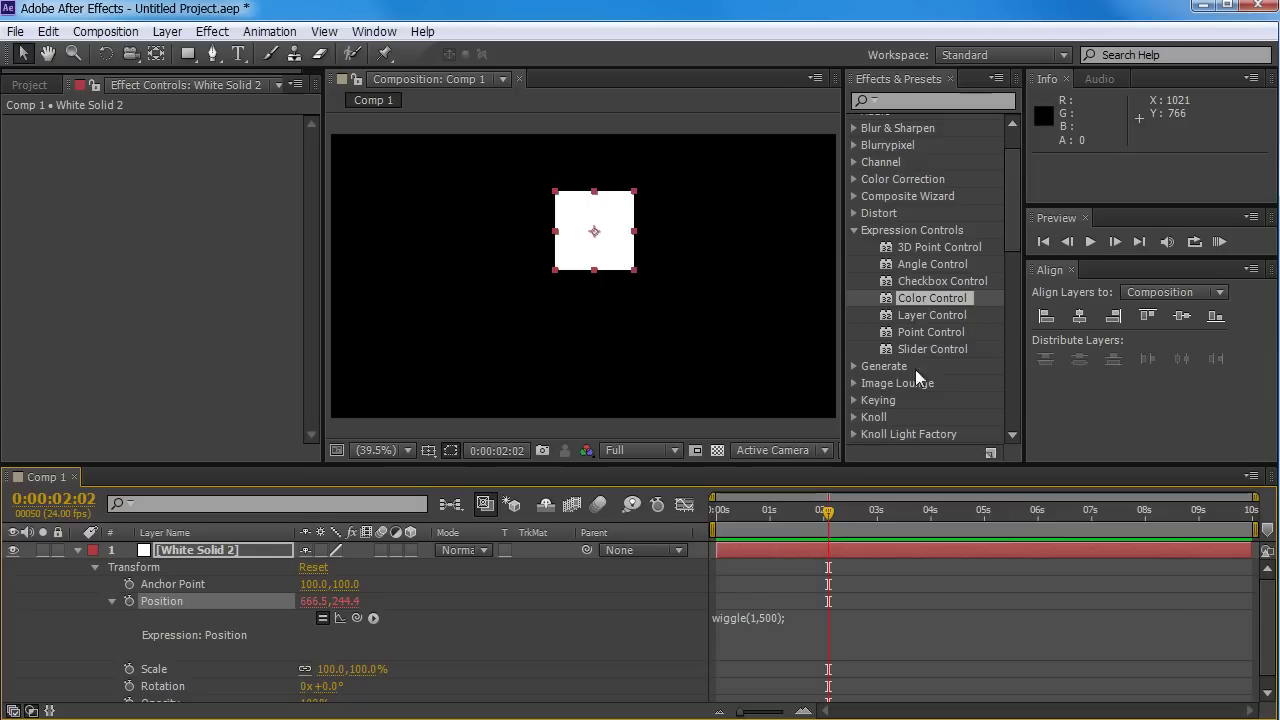
Examine the effects in the Expression Controls category, from 3D Point Control to Slider Control.
{"action": "left_click", "coordinate": [854, 229]}
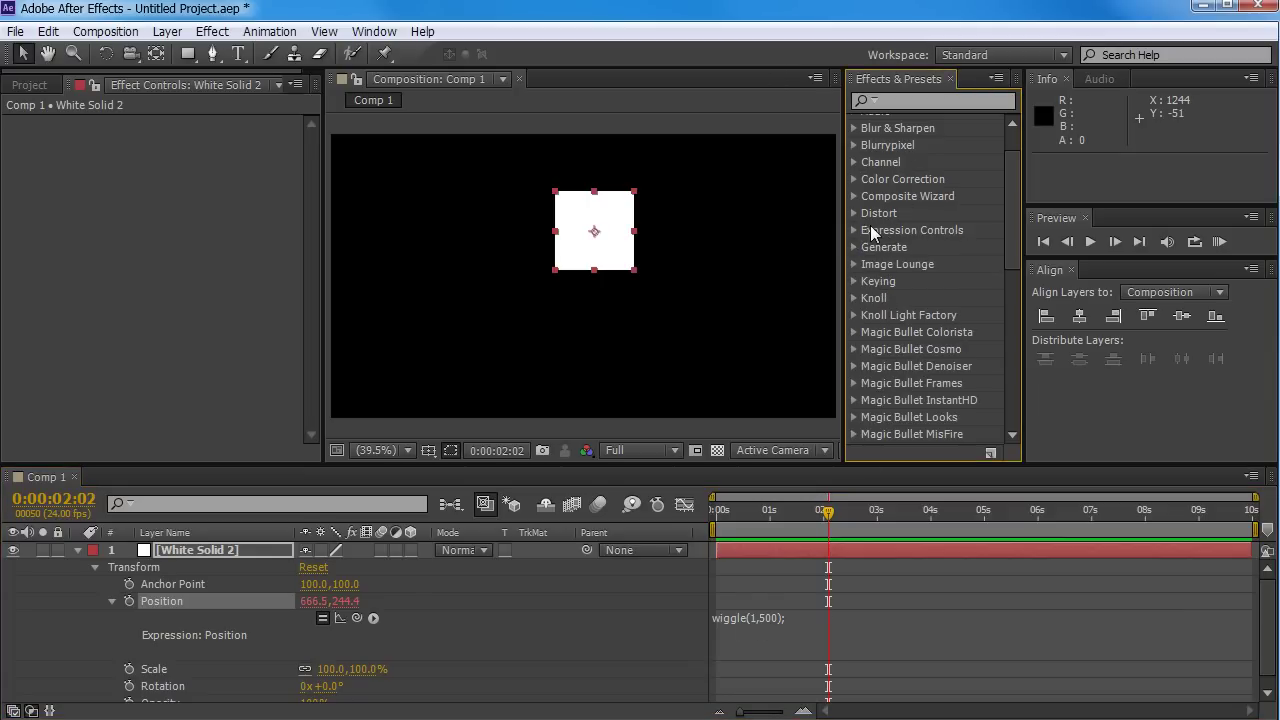
{"action": "left_click", "coordinate": [852, 231]}
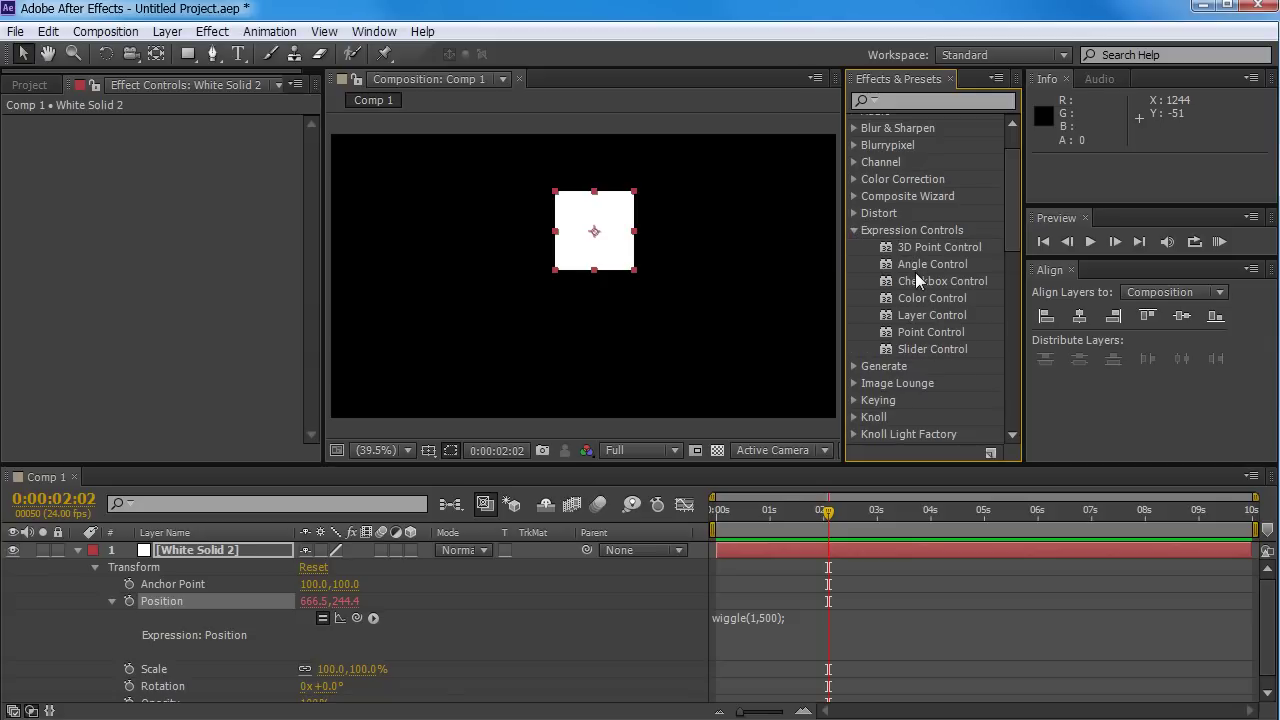
{"action": "left_click", "coordinate": [941, 249]}
{"action": "left_click", "coordinate": [940, 262]}
{"action": "left_click", "coordinate": [945, 283]}
{"action": "left_click", "coordinate": [927, 252]}
{"action": "left_click", "coordinate": [919, 265]}
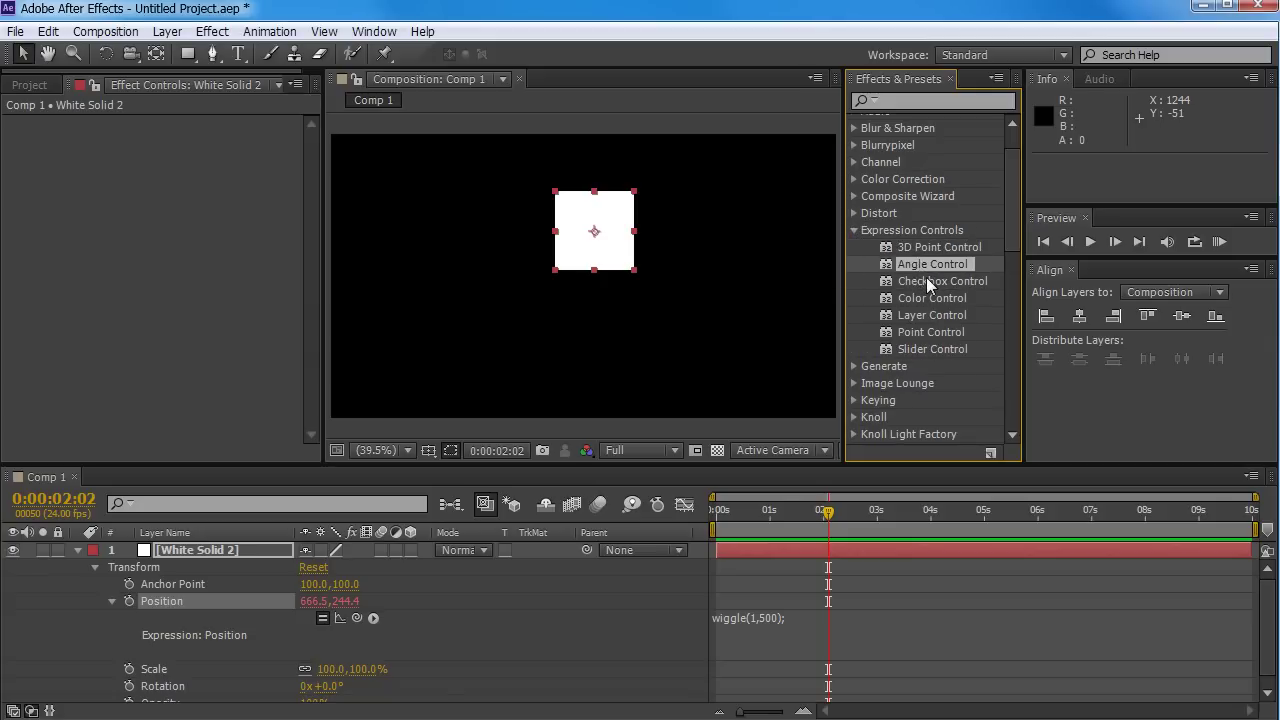
{"action": "left_click", "coordinate": [928, 281]}
{"action": "left_click", "coordinate": [932, 297]}
{"action": "left_click", "coordinate": [931, 315]}
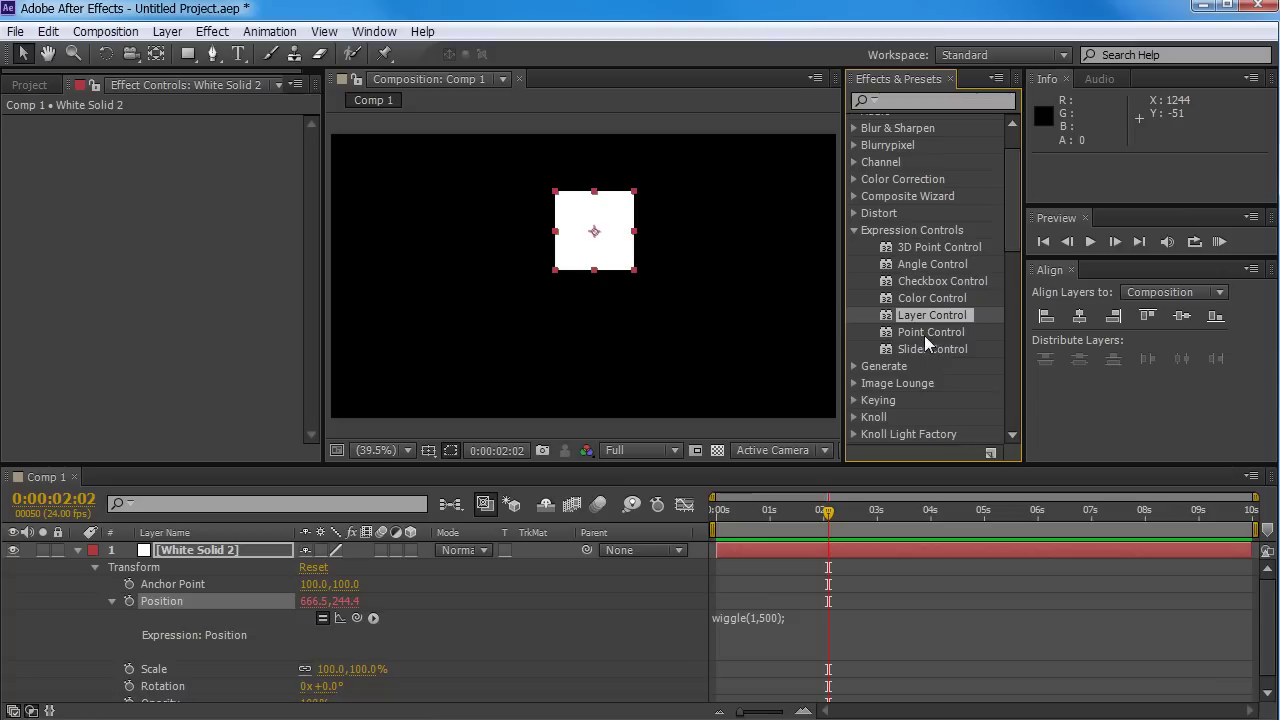
{"action": "left_click", "coordinate": [924, 334]}
{"action": "left_click", "coordinate": [925, 349]}
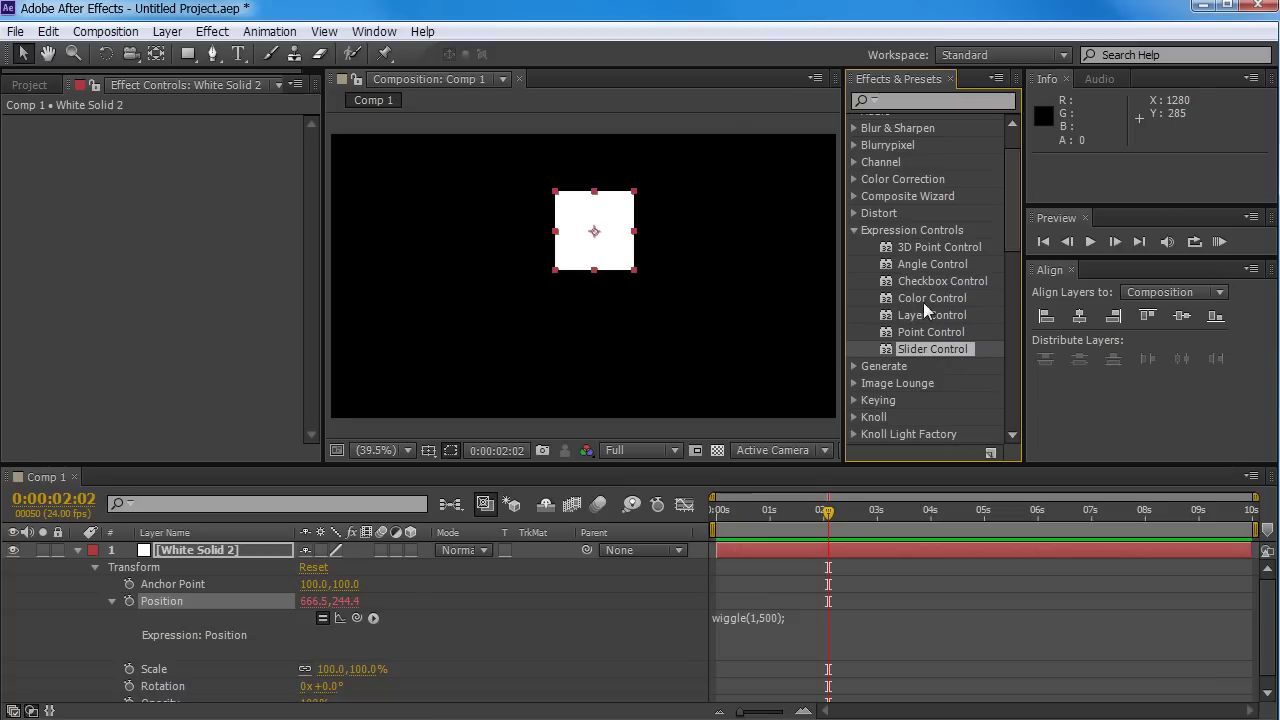
{"action": "left_click", "coordinate": [943, 248]}
Apply the Slider Control effect to White Solid 2.
{"action": "left_click", "coordinate": [931, 348]}
{"action": "left_click_drag", "start_coordinate": [927, 348], "coordinate": [201, 550]}
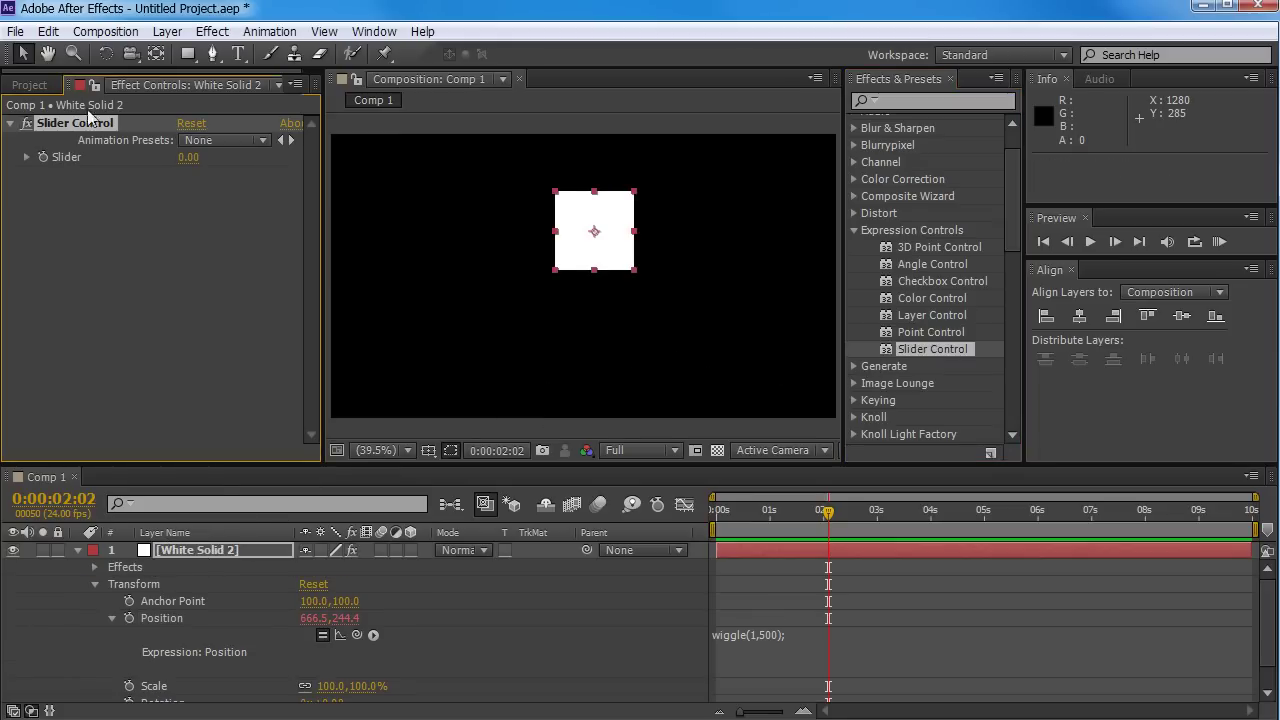
{"action": "left_click", "coordinate": [72, 166]}
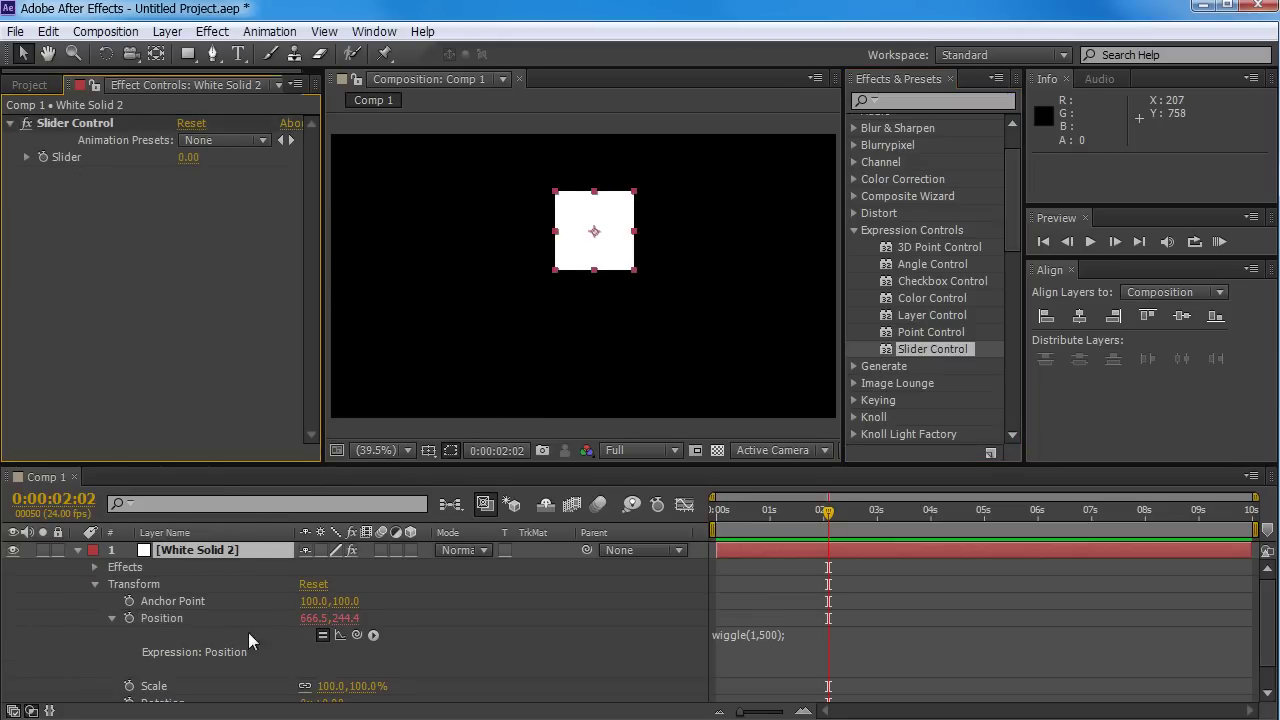
Disable Position's expression and try changing the Slider Control's value to 256.
{"action": "left_click", "coordinate": [315, 635]}
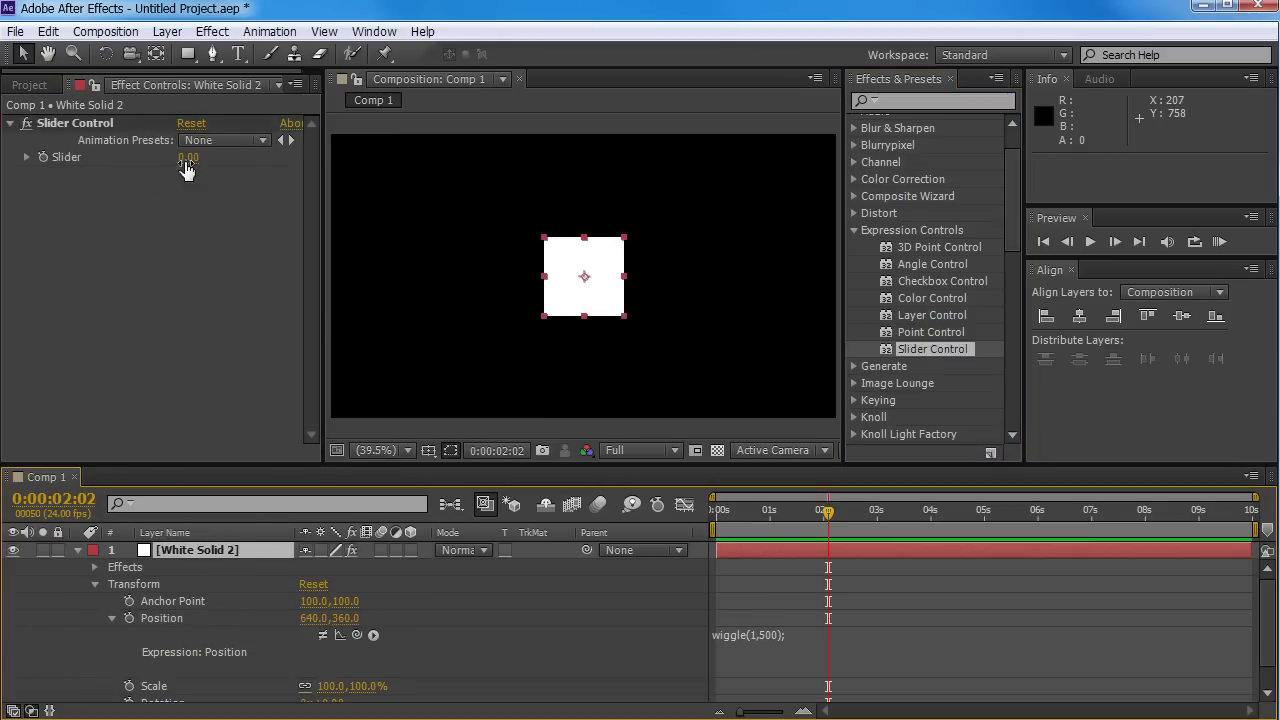
{"action": "left_click_drag", "start_coordinate": [187, 158], "coordinate": [234, 156]}
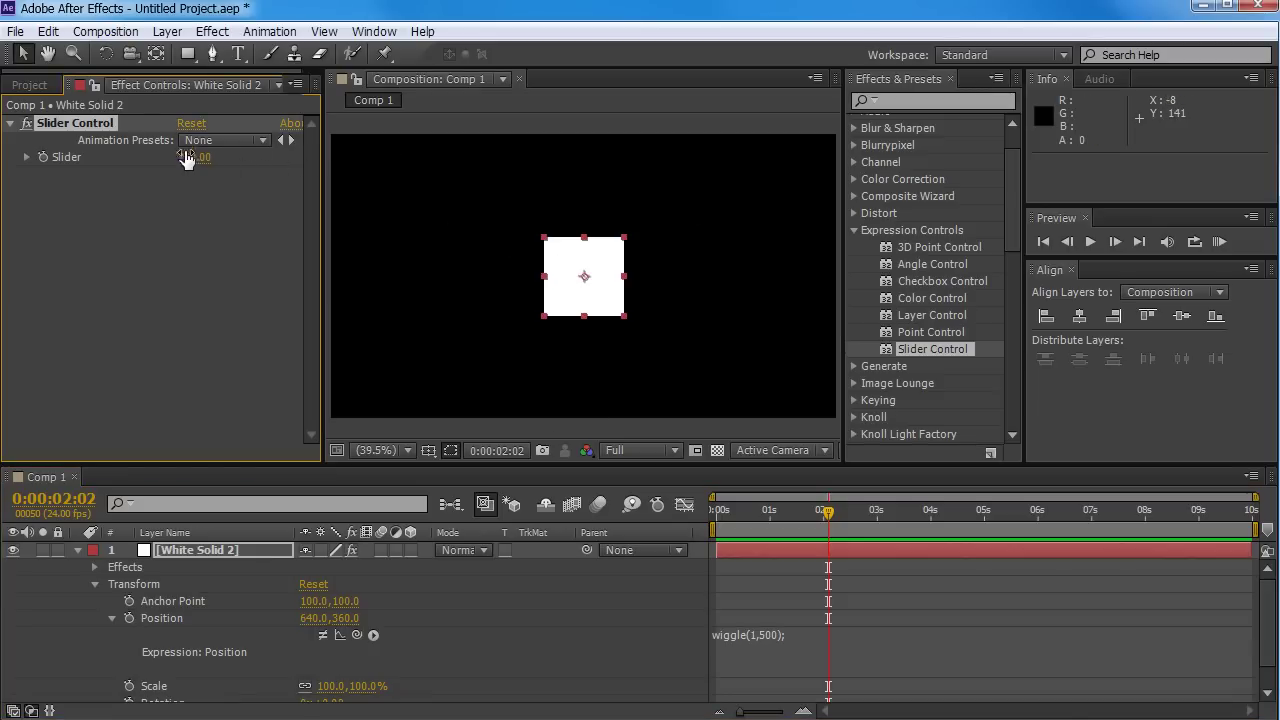
{"action": "left_click_drag", "start_coordinate": [186, 158], "coordinate": [220, 172]}
Add a Layer Control effect below the Slider Control, check its layer choices and delete the effect.
{"action": "left_click_drag", "start_coordinate": [896, 318], "coordinate": [177, 220]}
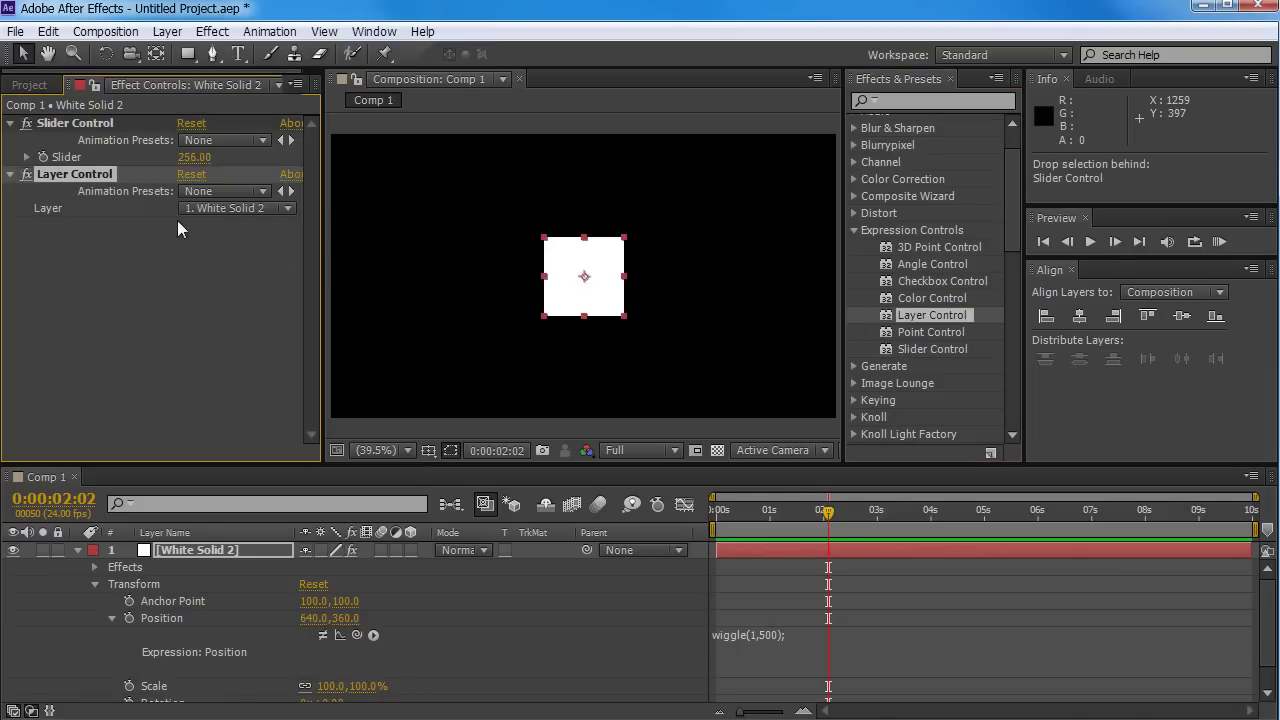
{"action": "left_click", "coordinate": [211, 209]}
{"action": "left_click", "coordinate": [224, 257]}
{"action": "key", "text": "Delete"}
Add a Color Control effect below the Slider Control, change its color to white and delete the effect.
{"action": "left_click_drag", "start_coordinate": [905, 299], "coordinate": [218, 312]}
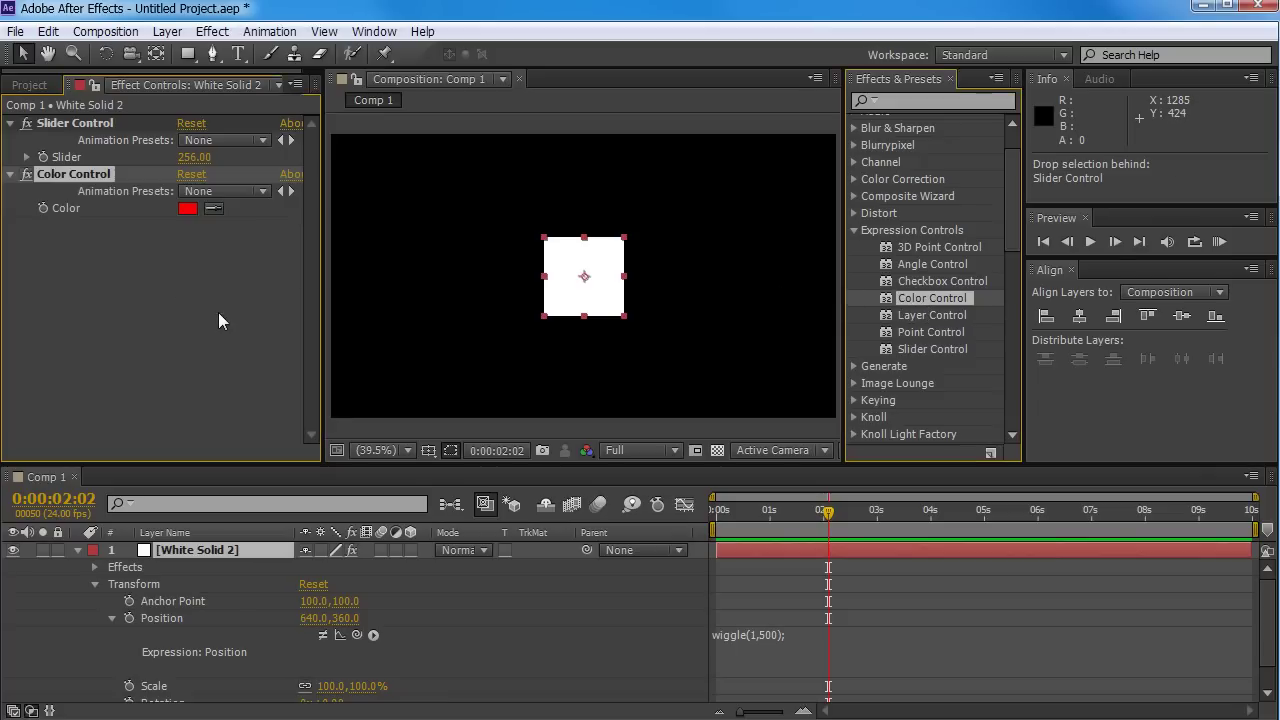
{"action": "left_click", "coordinate": [189, 214]}
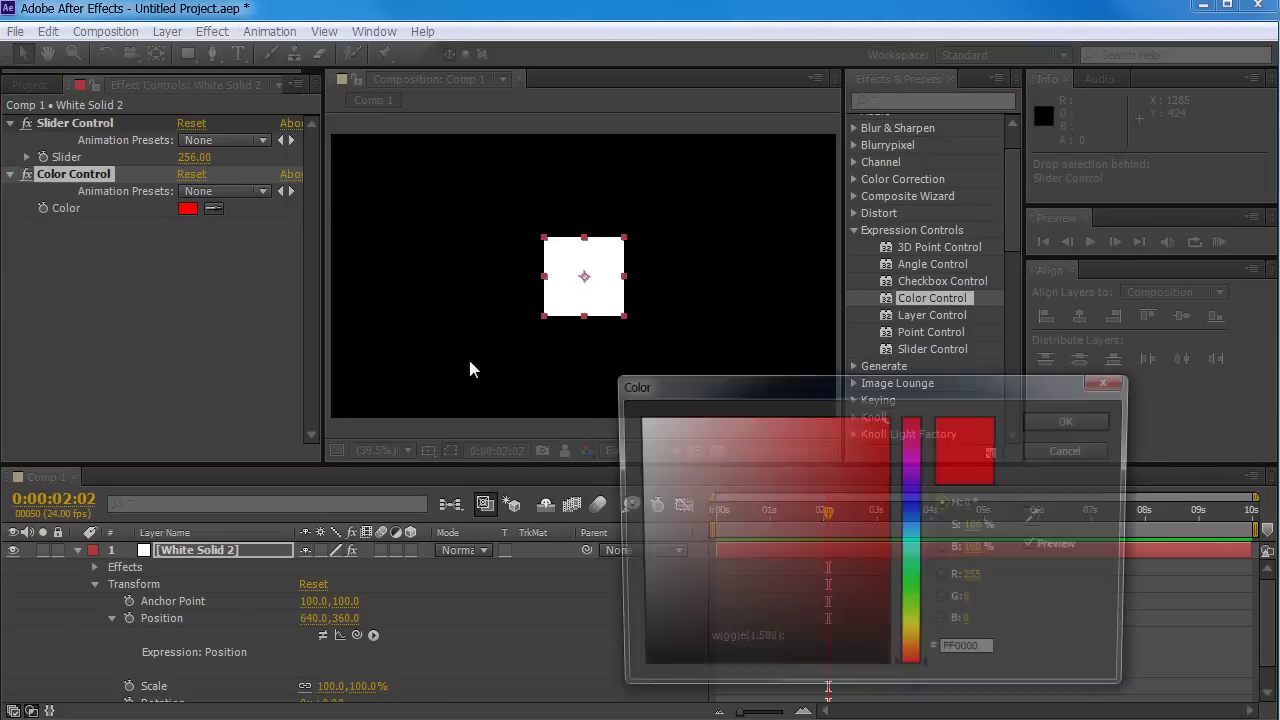
{"action": "left_click_drag", "start_coordinate": [848, 488], "coordinate": [540, 384]}
{"action": "left_click", "coordinate": [1070, 418]}
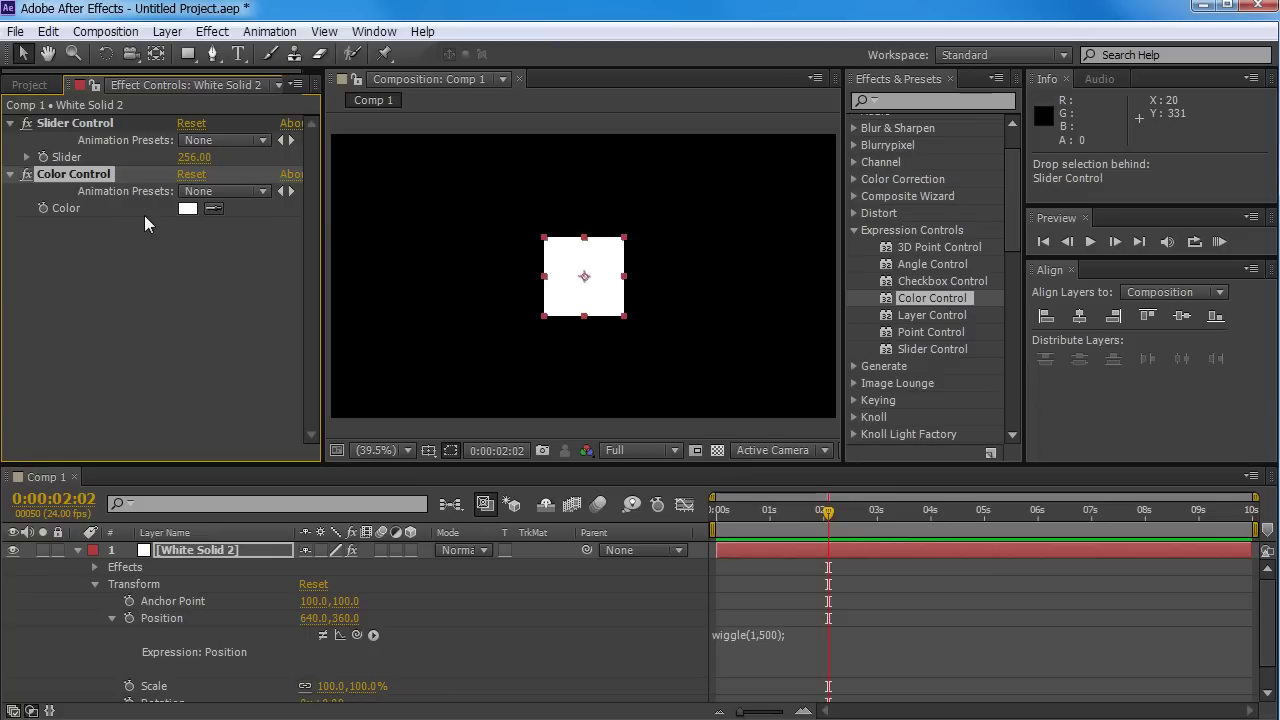
{"action": "key", "text": "Delete"}
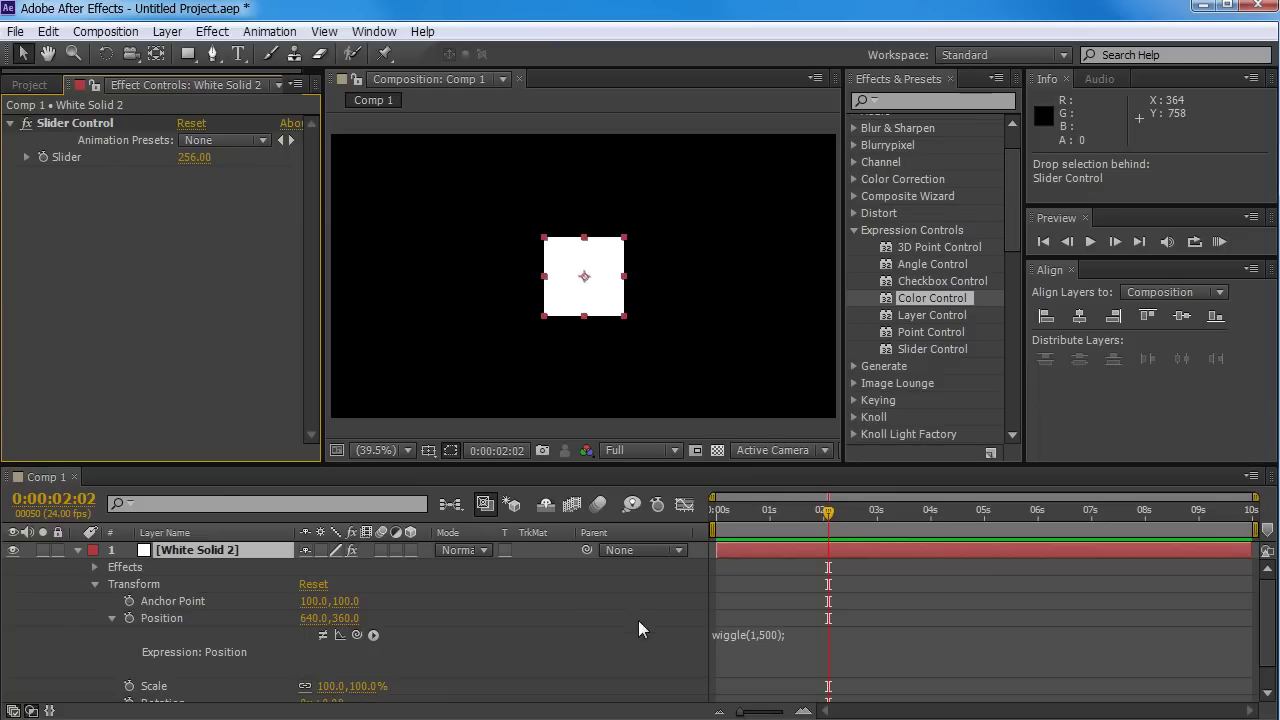
Reset the Slider Control's value to 0 and make the timeline area taller.
{"action": "left_click", "coordinate": [195, 158]}
{"action": "type", "text": "0"}
{"action": "key", "text": "Return"}
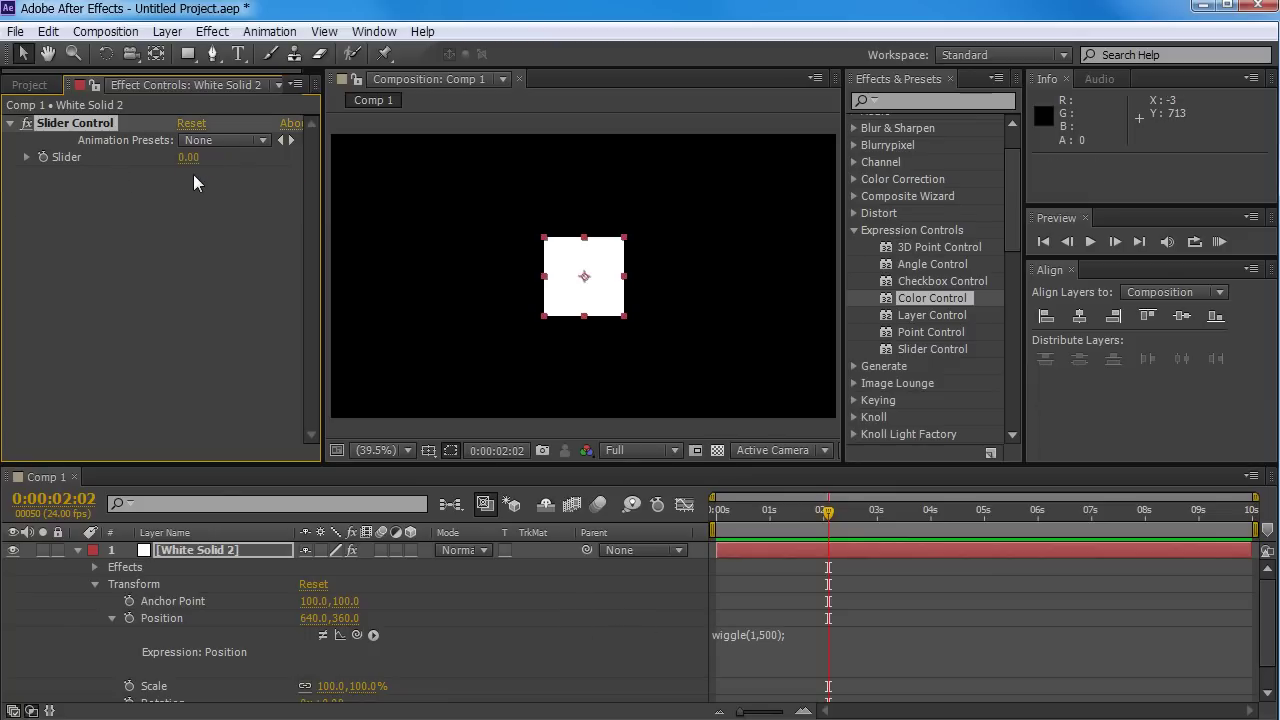
{"action": "left_click_drag", "start_coordinate": [732, 467], "coordinate": [738, 435]}
Re-enable Position's wiggle expression and scrub to 0:00:03:08 to check the motion.
{"action": "left_click", "coordinate": [760, 604]}
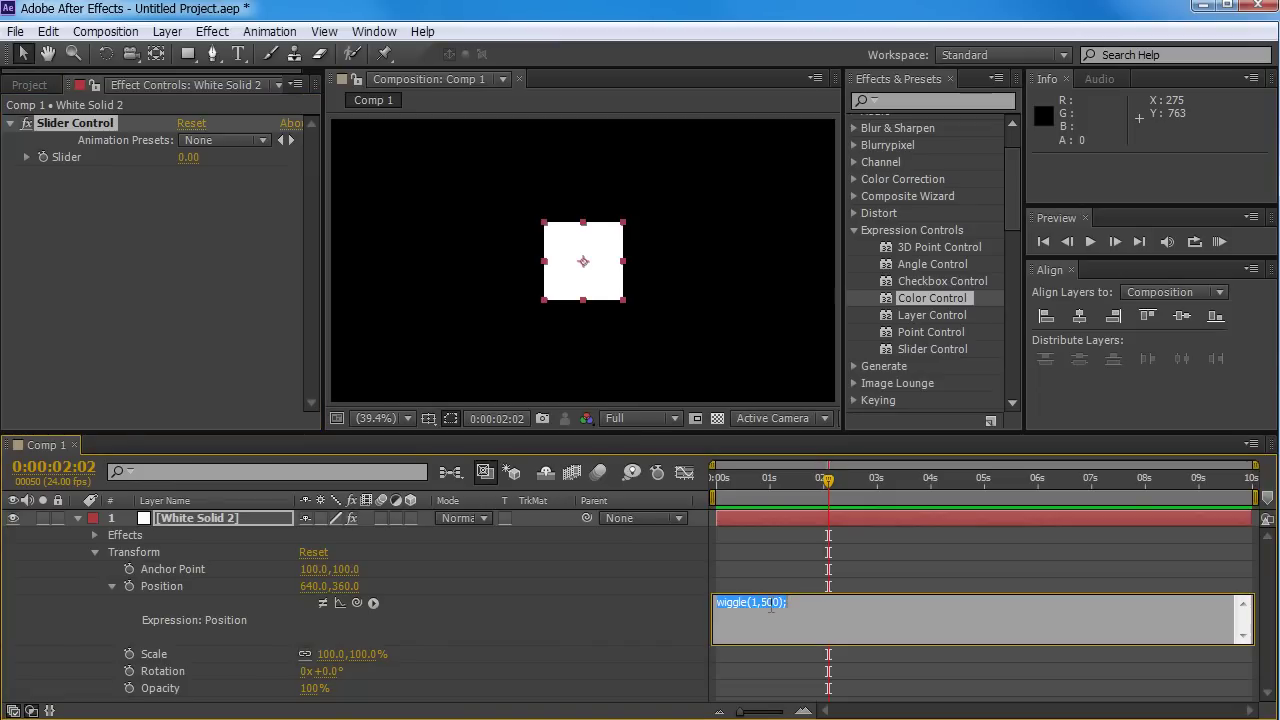
{"action": "left_click", "coordinate": [325, 603]}
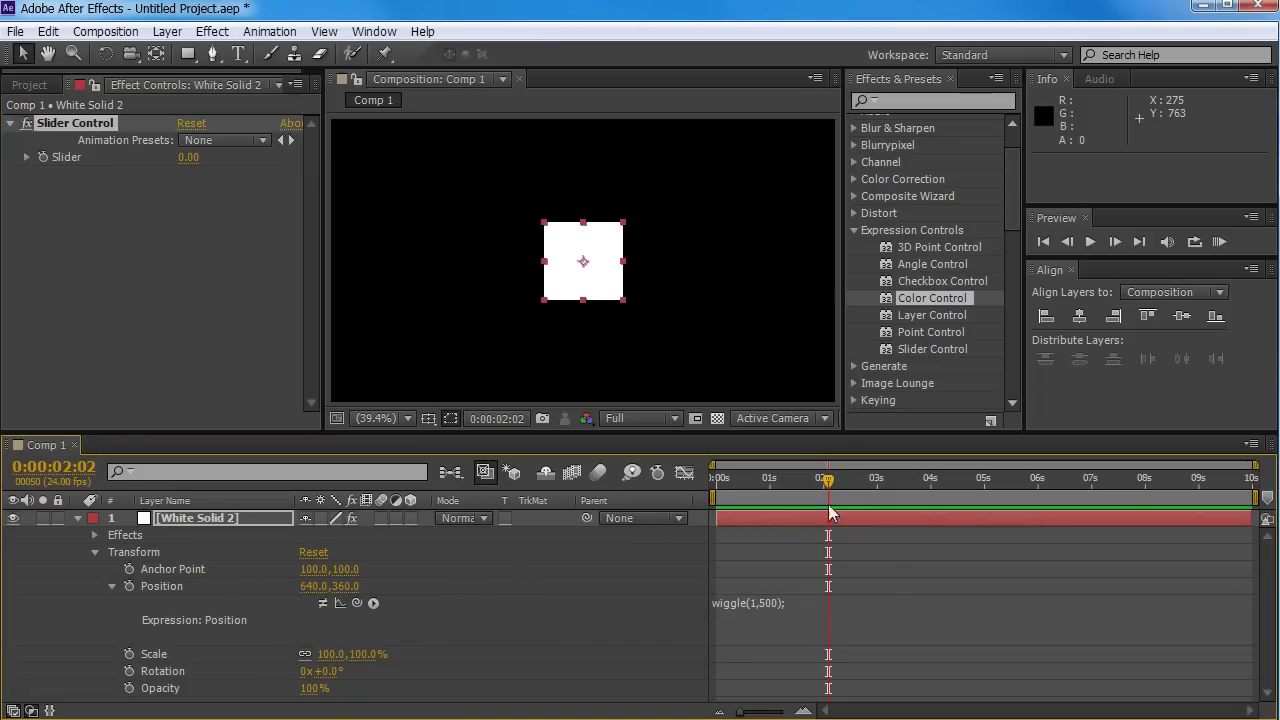
{"action": "left_click", "coordinate": [321, 603]}
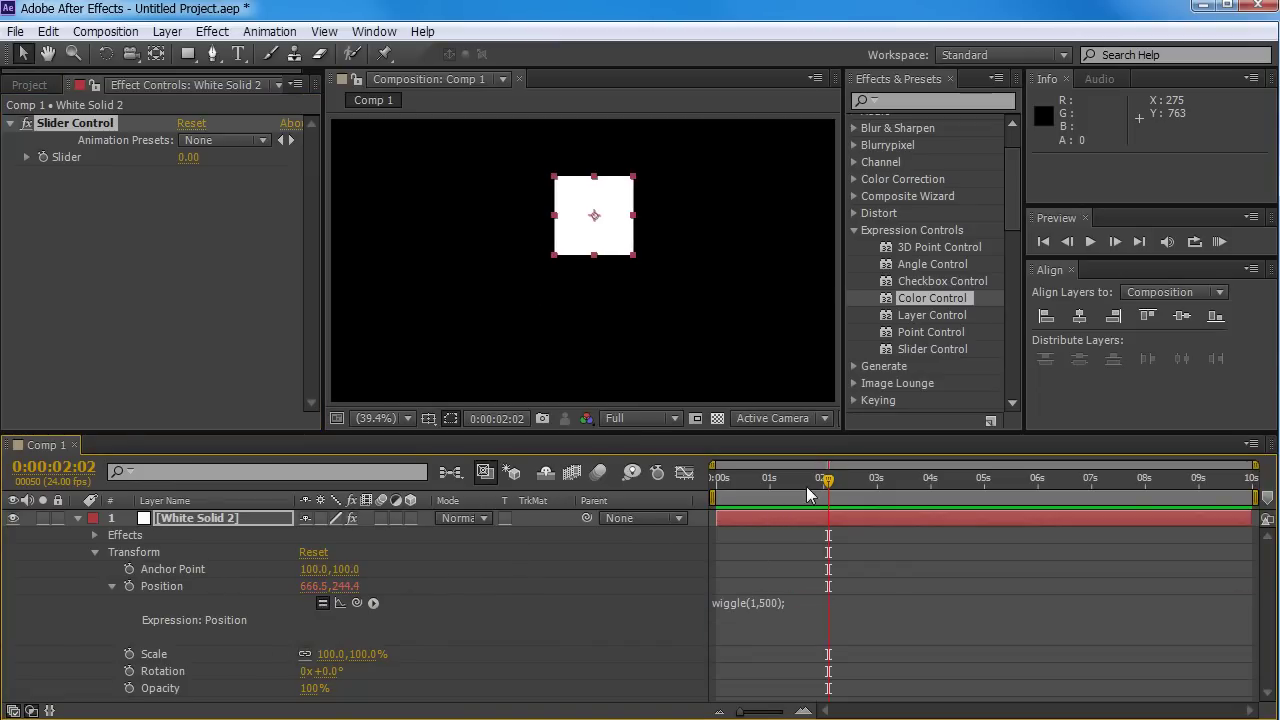
{"action": "left_click_drag", "start_coordinate": [806, 486], "coordinate": [895, 495]}
Set the Position wiggle amplitude to 0 and preview the animation.
{"action": "left_click", "coordinate": [763, 604]}
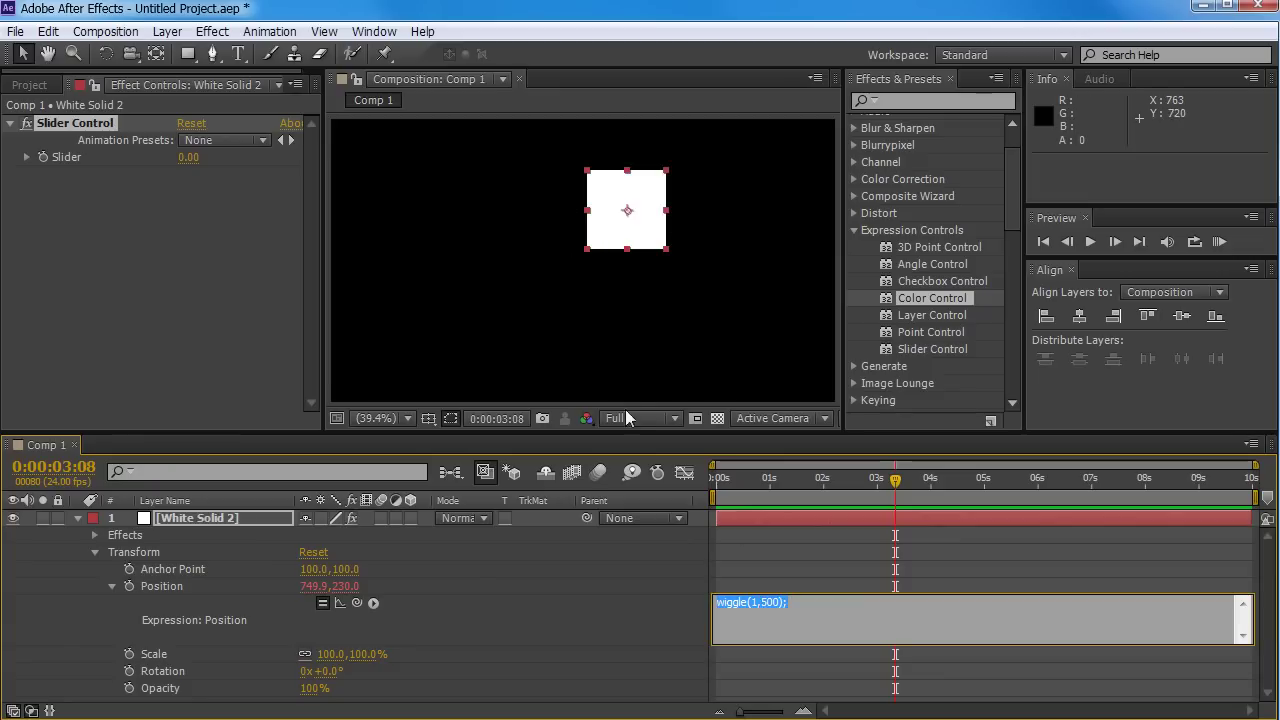
{"action": "double_click", "coordinate": [766, 604]}
{"action": "type", "text": "500"}
{"action": "type", "text": "0"}
{"action": "key", "text": "KP_Enter"}
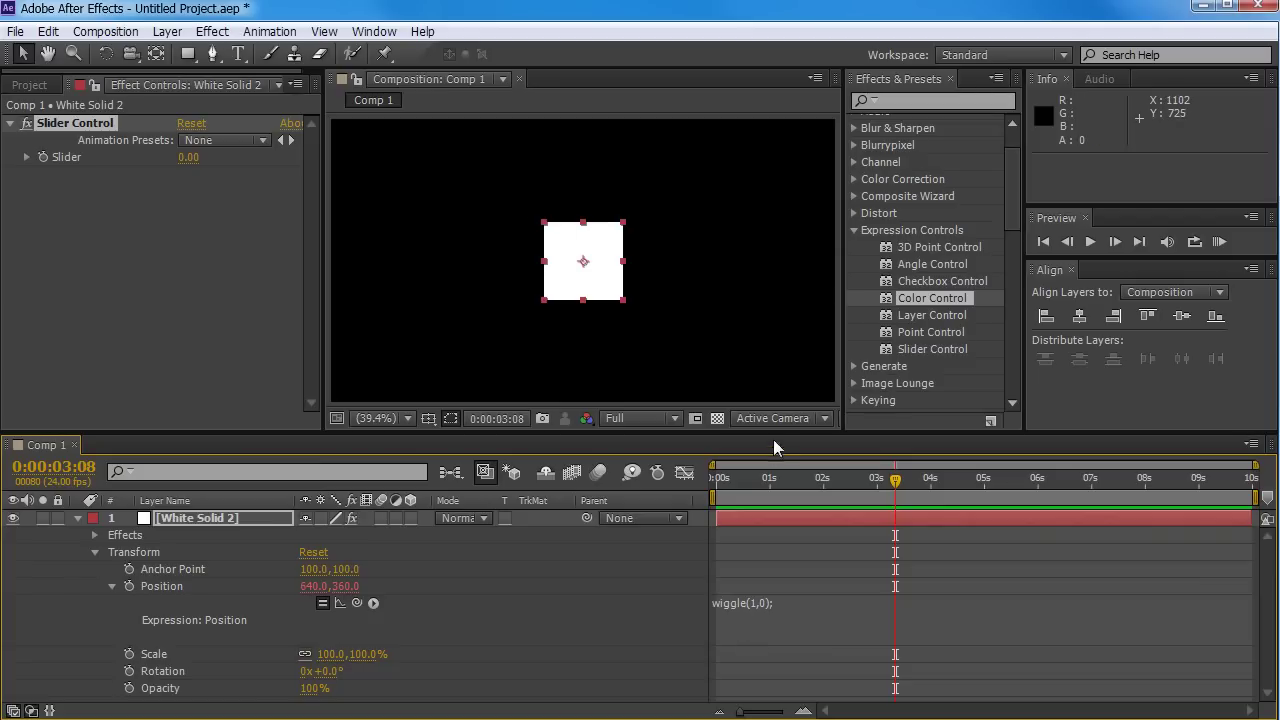
{"action": "key", "text": "KP_0"}
Replace the amplitude in Position's wiggle expression with a pick-whip reference to the Slider Control's Slider, check the inserted reference and commit the expression.
{"action": "left_click", "coordinate": [765, 601]}
{"action": "double_click", "coordinate": [765, 601]}
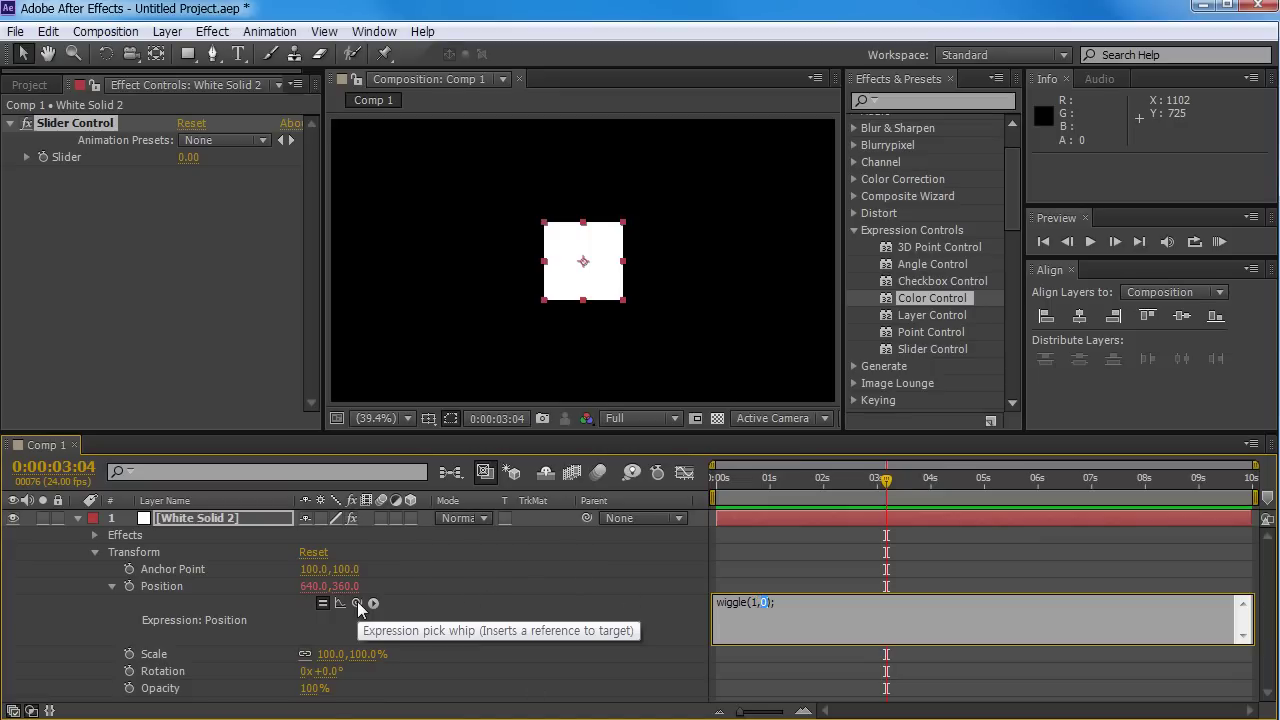
{"action": "left_click_drag", "start_coordinate": [357, 601], "coordinate": [78, 156]}
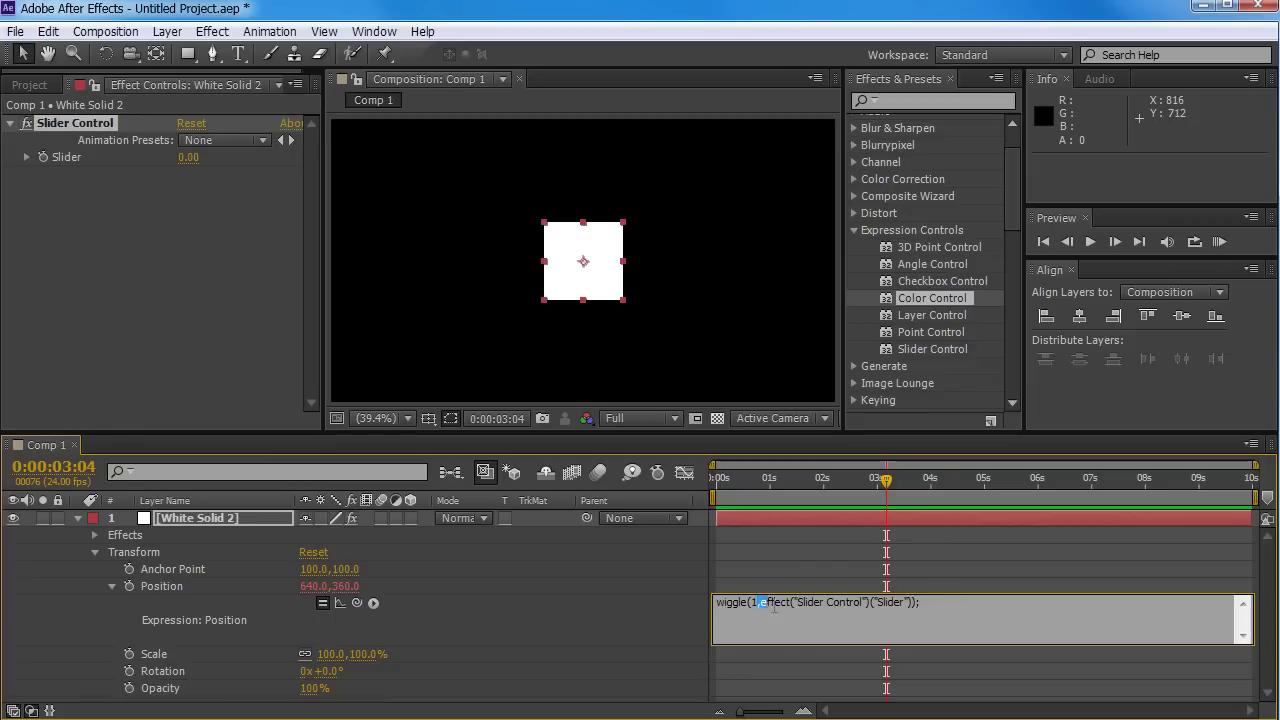
{"action": "left_click_drag", "start_coordinate": [758, 603], "coordinate": [890, 610]}
{"action": "left_click", "coordinate": [890, 610]}
{"action": "left_click_drag", "start_coordinate": [760, 604], "coordinate": [916, 606]}
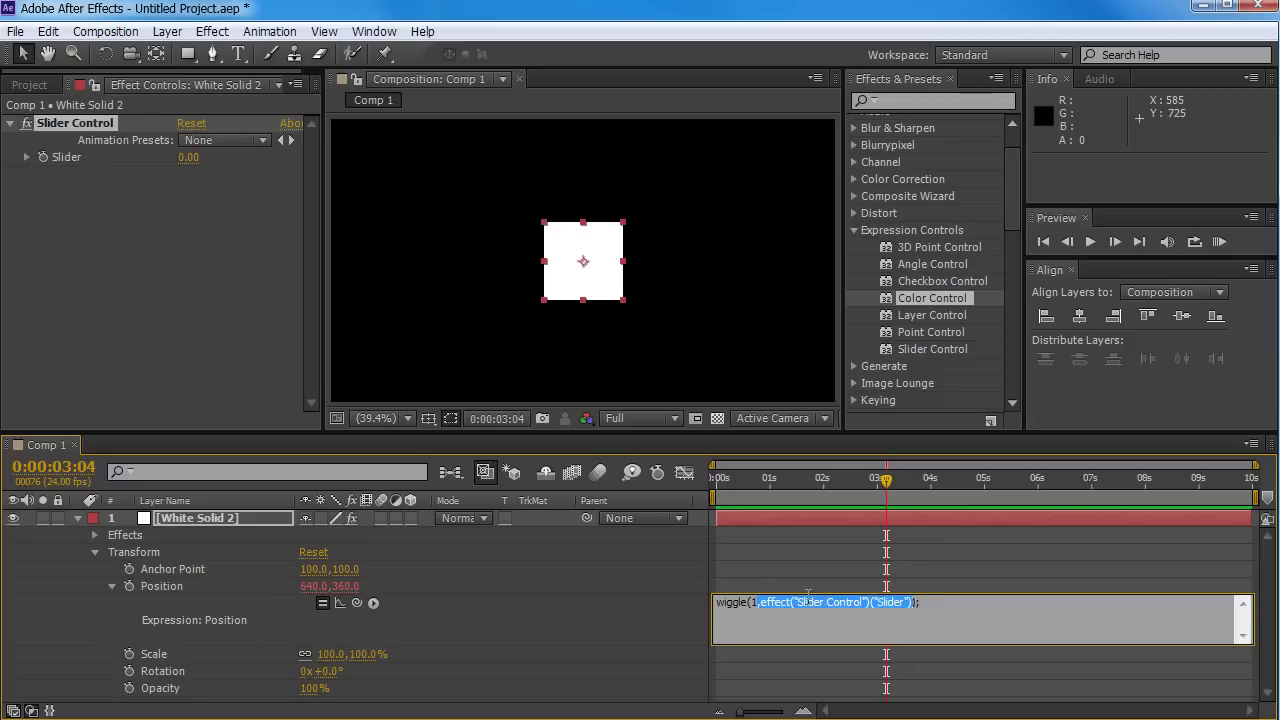
{"action": "left_click", "coordinate": [954, 592]}
{"action": "left_click", "coordinate": [942, 603]}
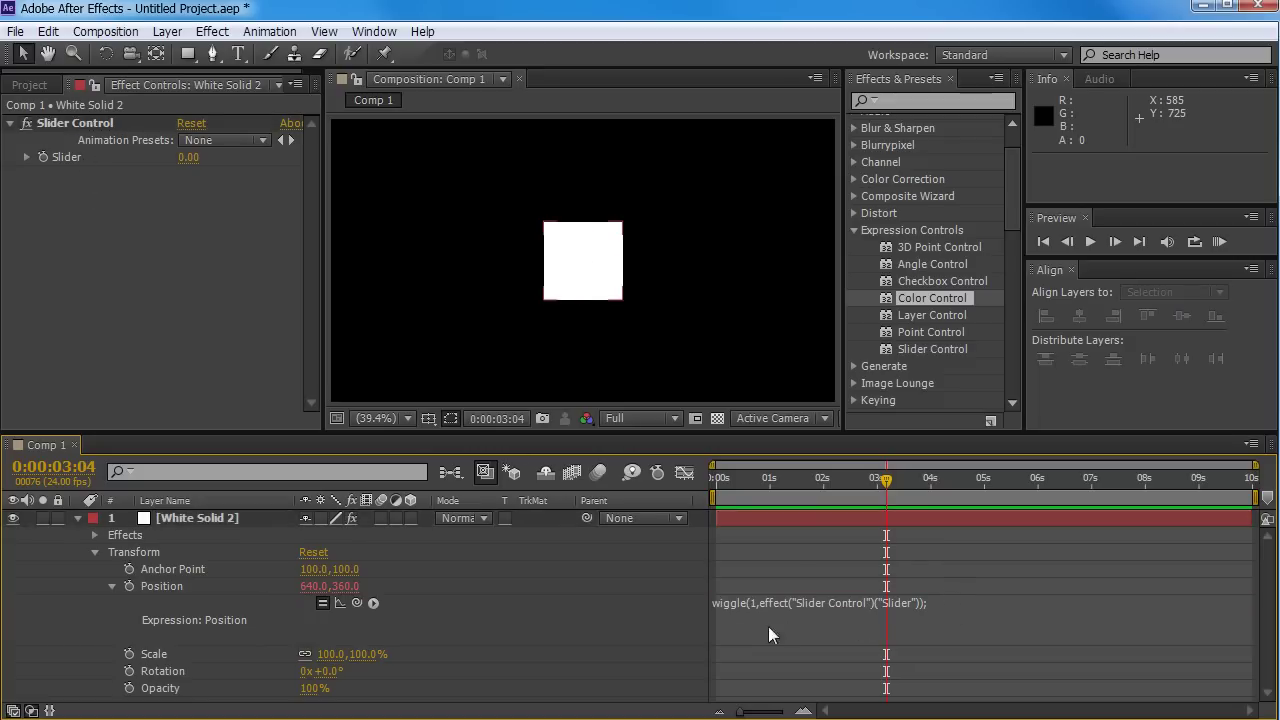
{"action": "left_click", "coordinate": [492, 567]}
Expand the Slider property, raise its value to 496 at 0:00:03:18 and scrub back to 0:00:03:03 to check the wiggle.
{"action": "left_click", "coordinate": [27, 157]}
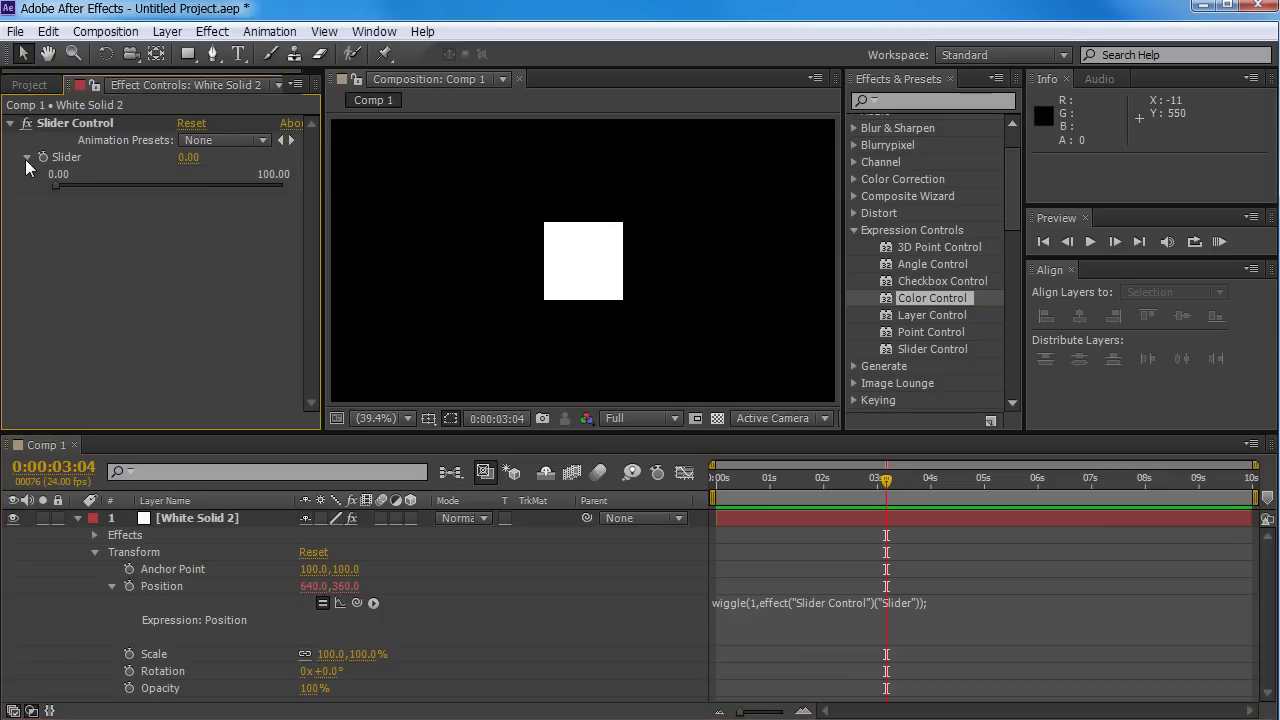
{"action": "left_click_drag", "start_coordinate": [886, 480], "coordinate": [917, 478]}
{"action": "left_click_drag", "start_coordinate": [188, 157], "coordinate": [700, 170]}
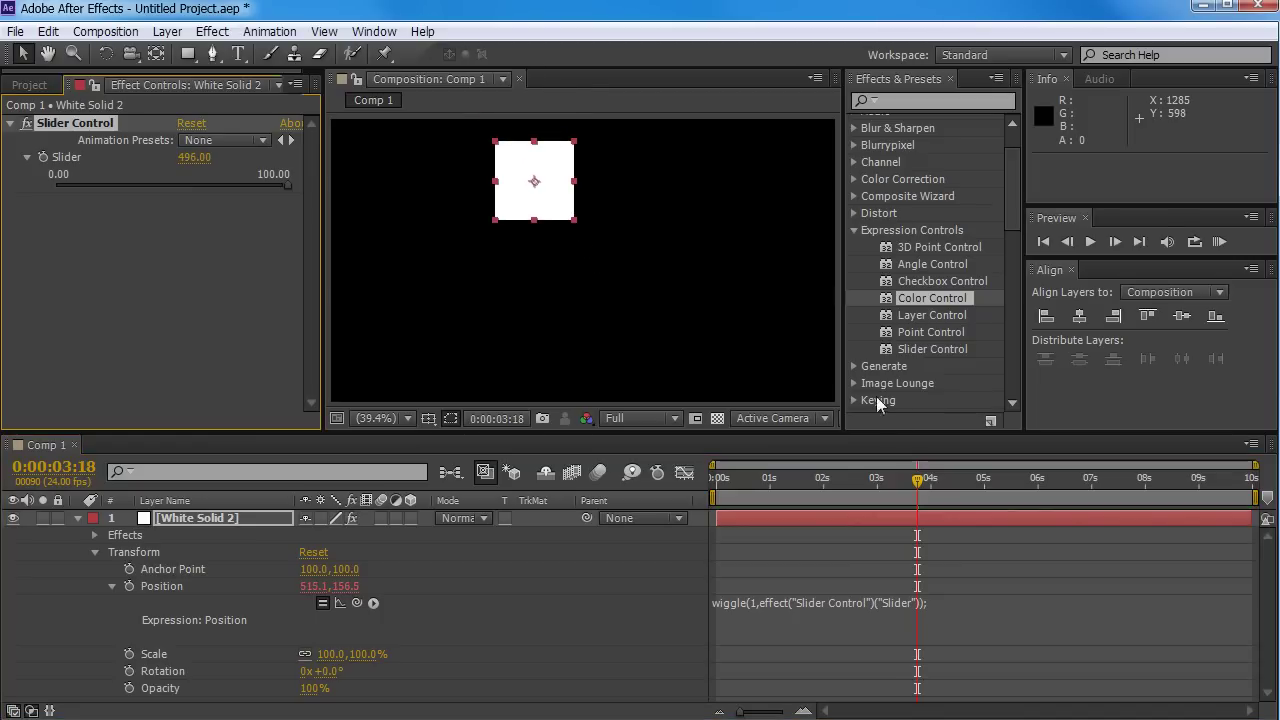
{"action": "left_click_drag", "start_coordinate": [917, 480], "coordinate": [884, 510]}
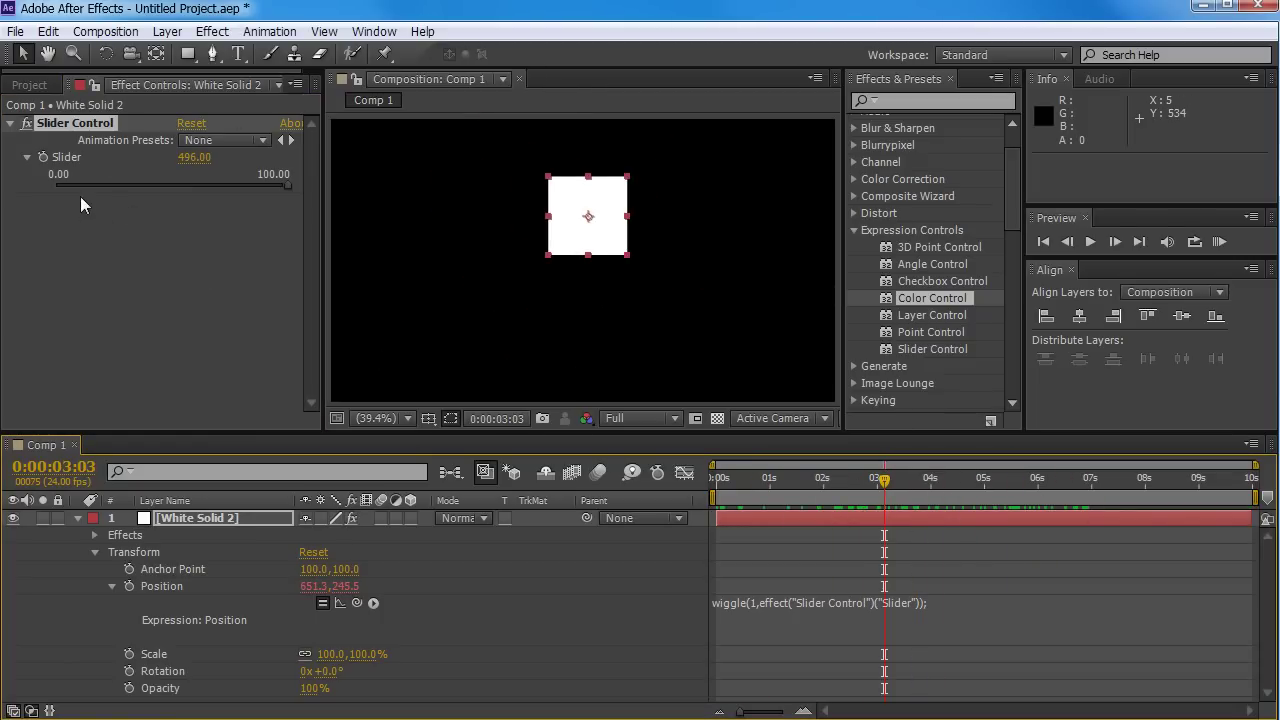
Set the Slider to 0 with keyframing enabled, reveal its keyframe and move it to 0:00:02:00.
{"action": "left_click", "coordinate": [194, 157]}
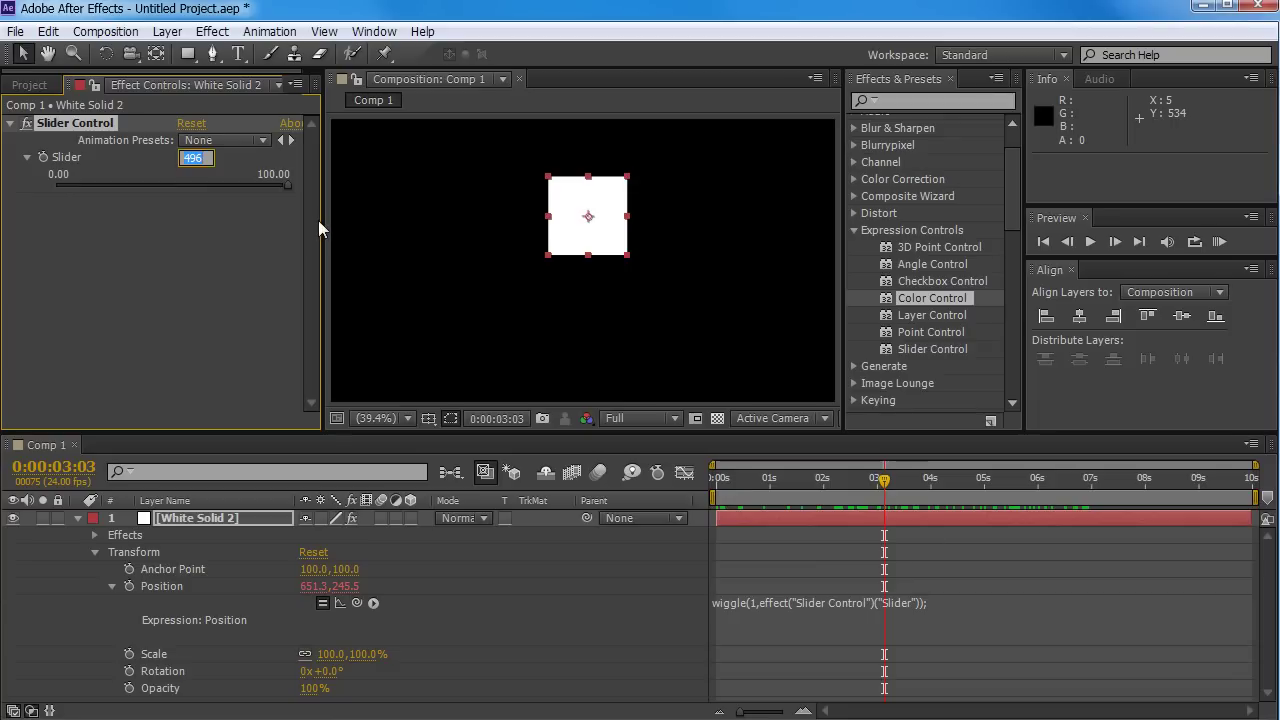
{"action": "type", "text": "0"}
{"action": "key", "text": "Return"}
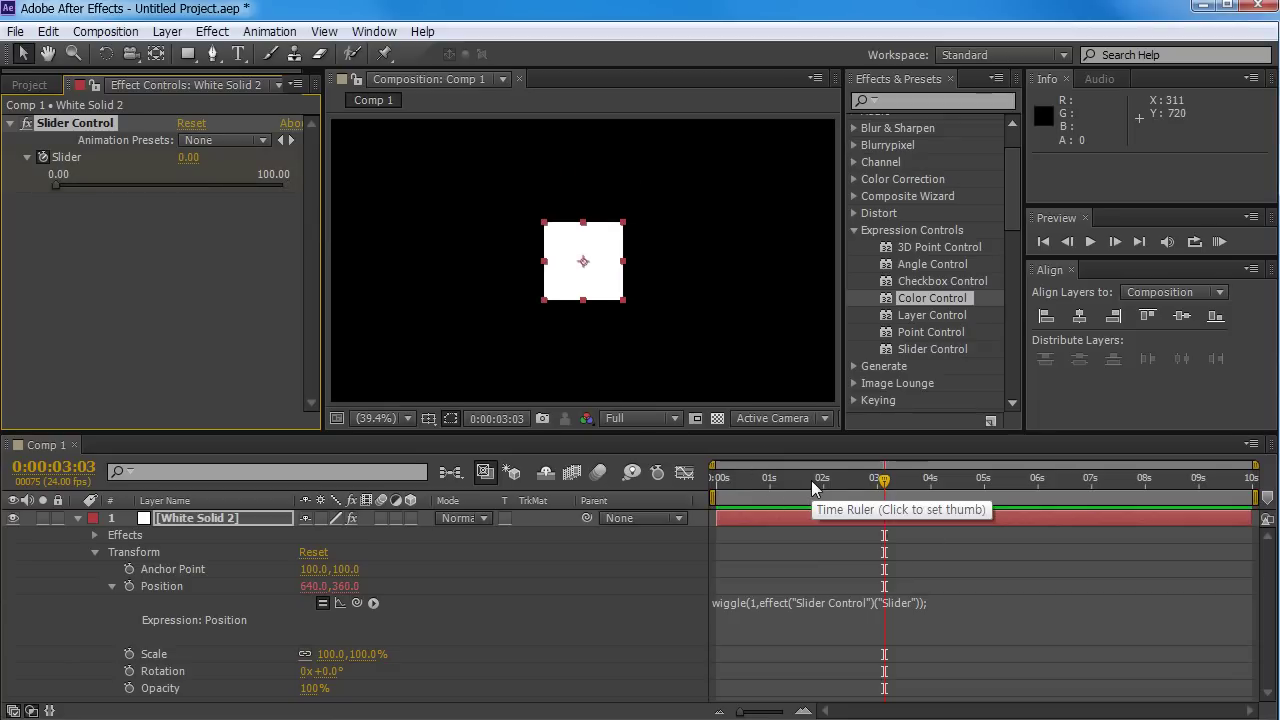
{"action": "key", "text": "u"}
{"action": "left_click_drag", "start_coordinate": [888, 485], "coordinate": [880, 485]}
{"action": "left_click_drag", "start_coordinate": [884, 552], "coordinate": [826, 555]}
Add a Slider keyframe with a value of 500 at 0:00:03:00.
{"action": "left_click_drag", "start_coordinate": [800, 479], "coordinate": [876, 532]}
{"action": "left_click", "coordinate": [187, 158]}
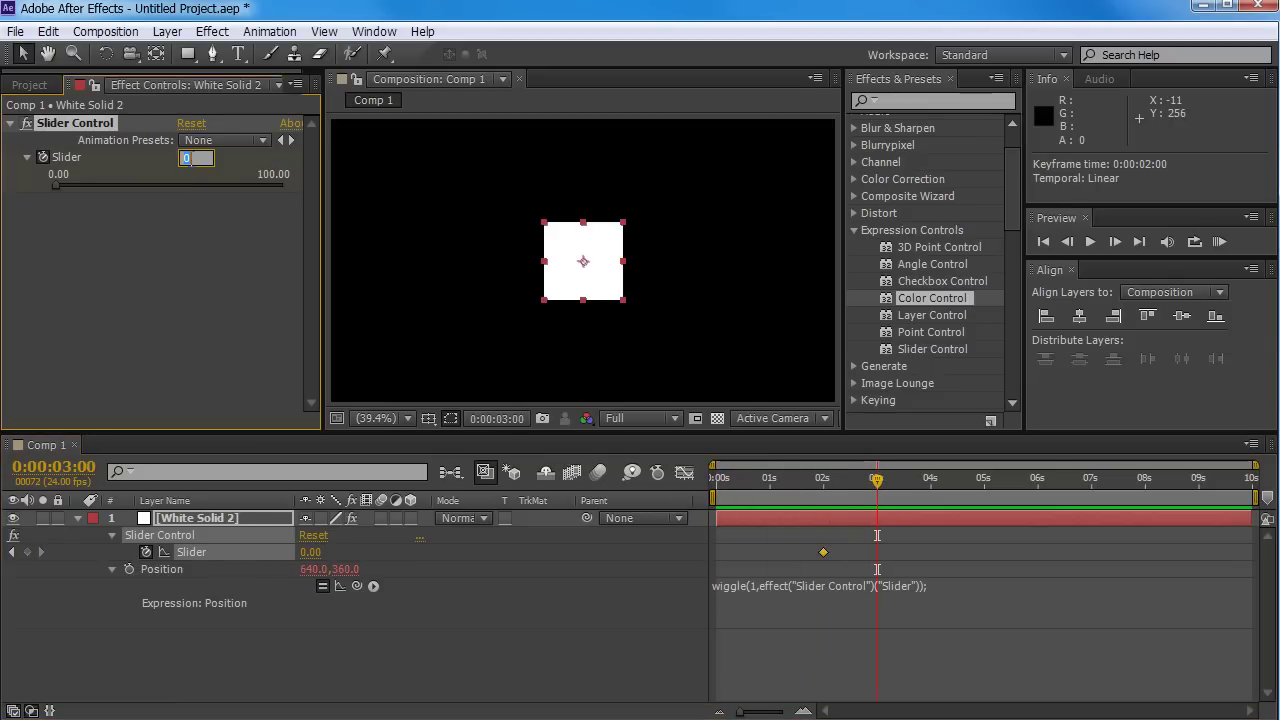
{"action": "type", "text": "500"}
{"action": "key", "text": "Return"}
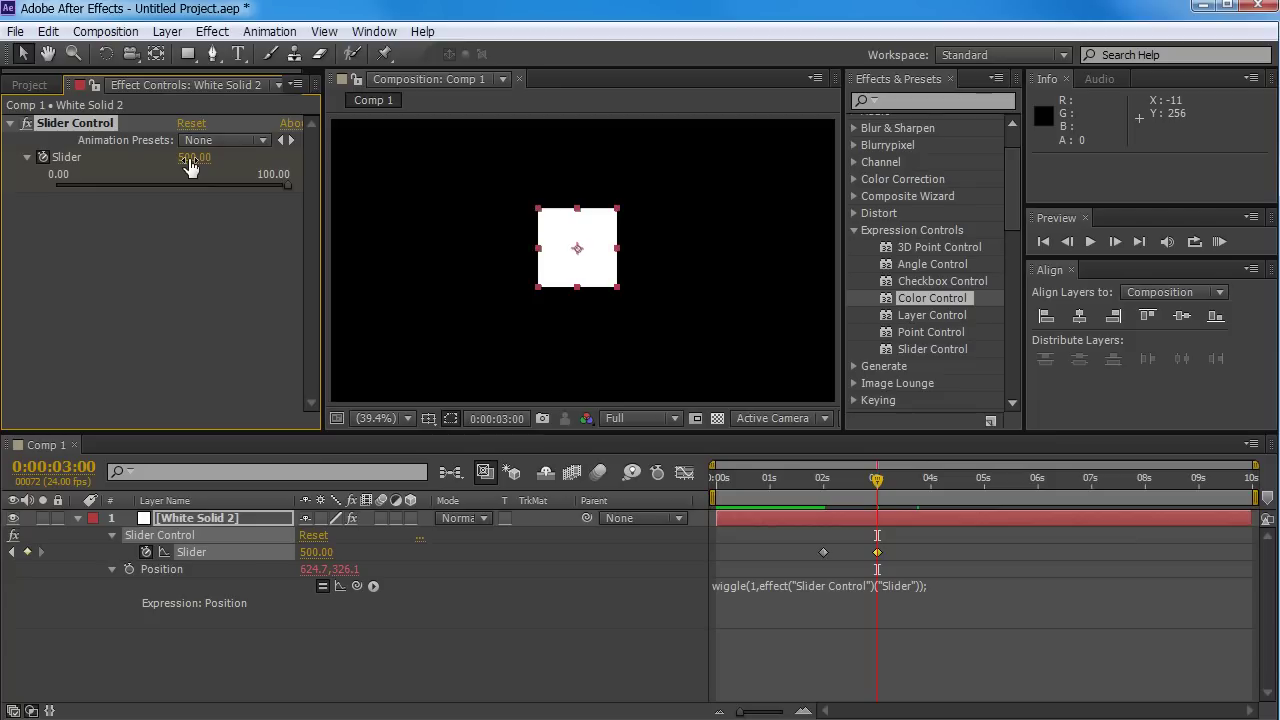
Preview the animation with the keyframed Slider, inspect Position's wiggle expression and scrub to 0:00:02:03.
{"action": "key", "text": "KP_0"}
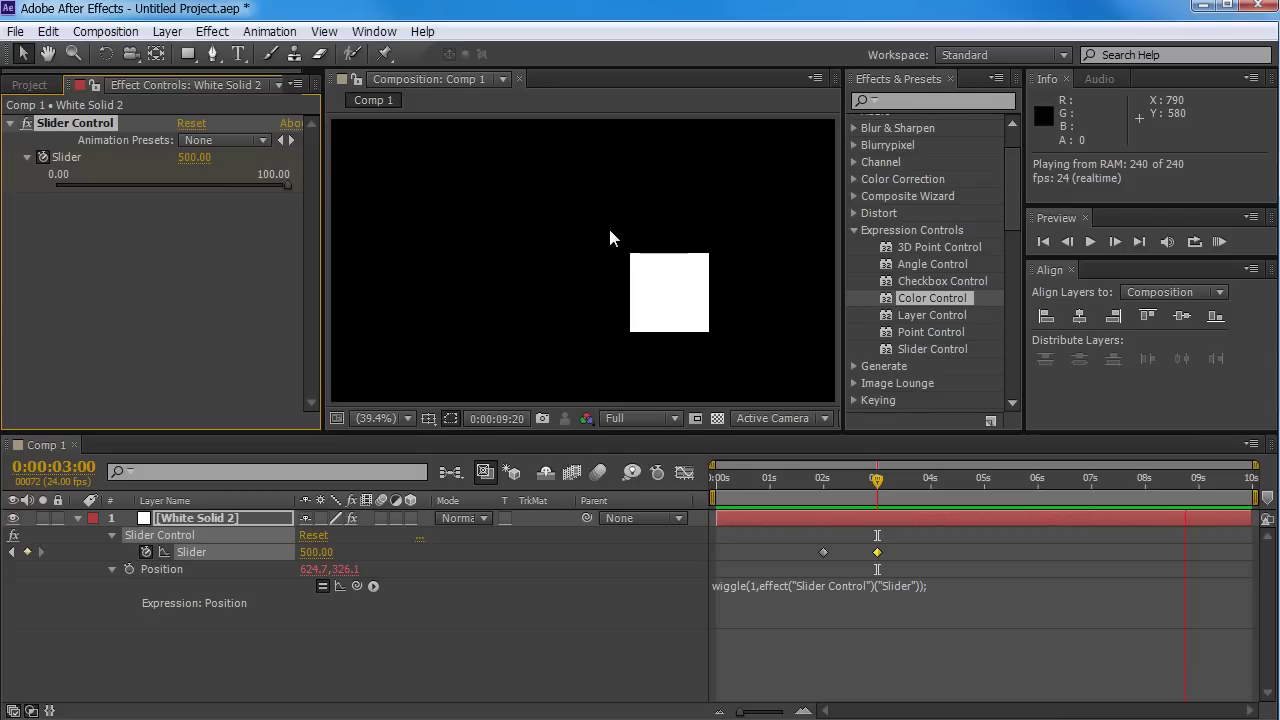
{"action": "key", "text": "space"}
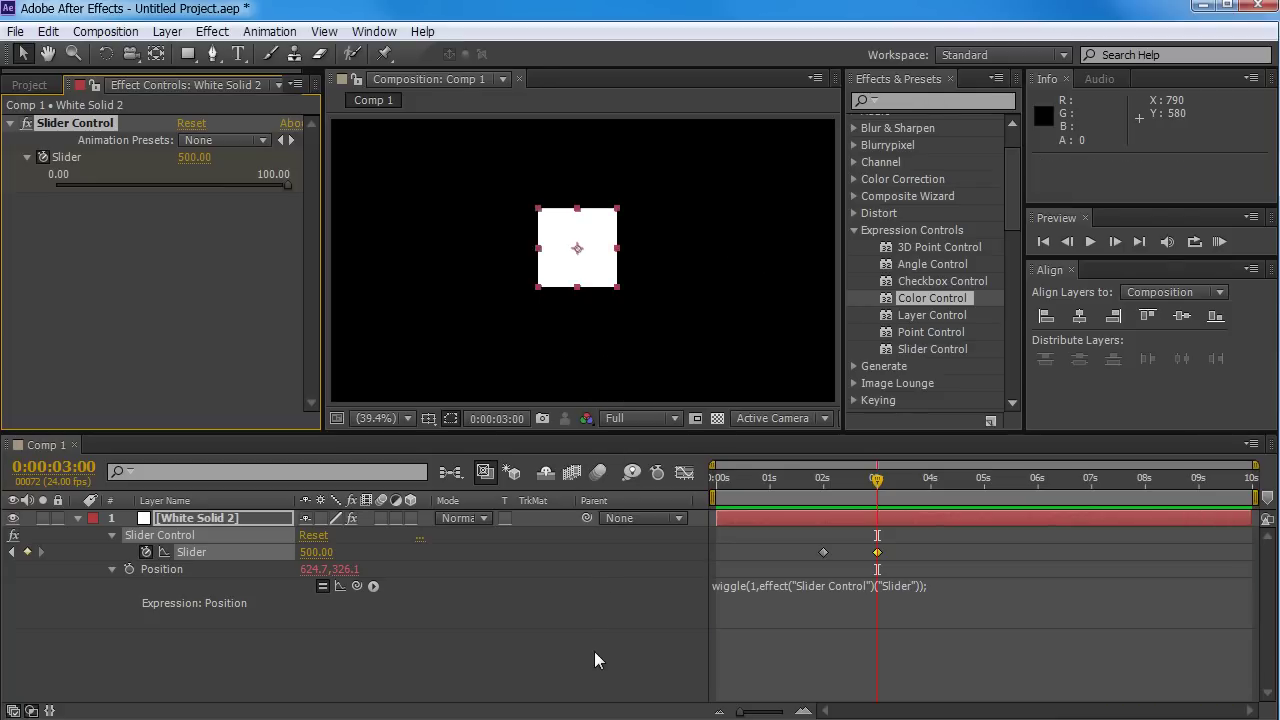
{"action": "left_click", "coordinate": [747, 586]}
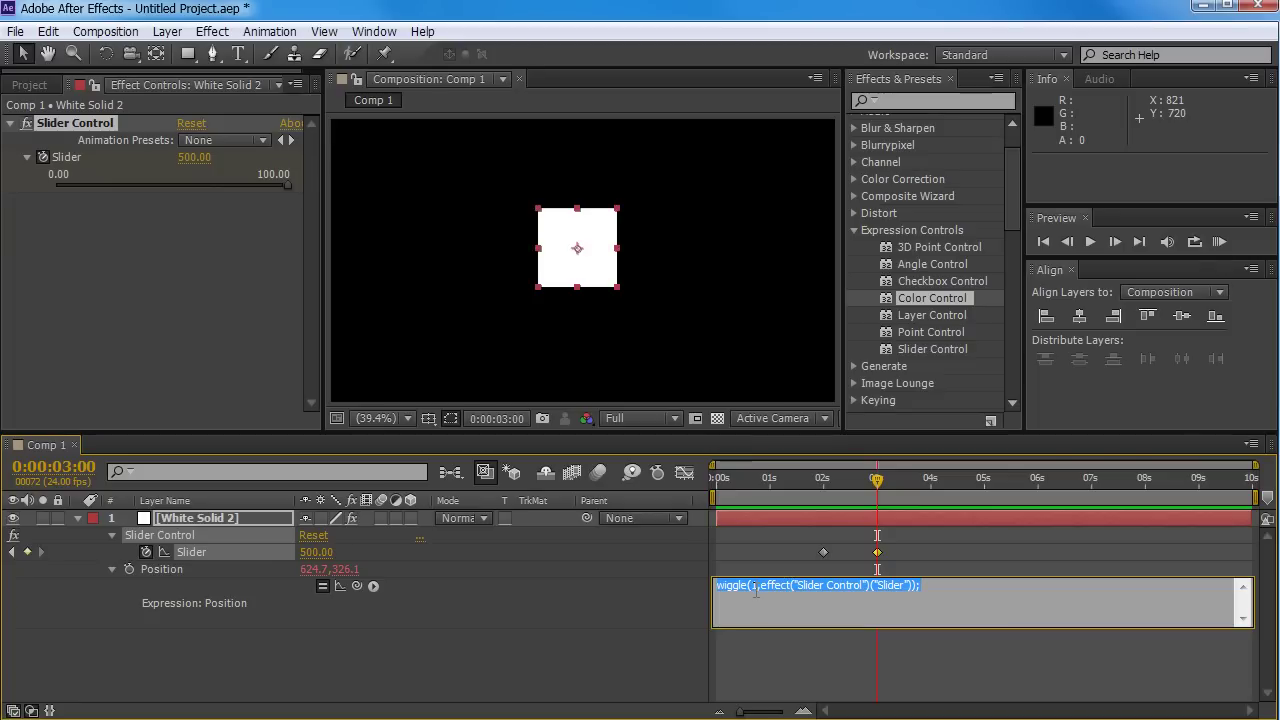
{"action": "left_click", "coordinate": [568, 602]}
{"action": "mouse_move", "coordinate": [835, 479]}
{"action": "left_mouse_down"}
{"action": "mouse_move", "coordinate": [873, 482]}
{"action": "mouse_move", "coordinate": [855, 510]}
{"action": "mouse_move", "coordinate": [830, 500]}
{"action": "left_mouse_up"}
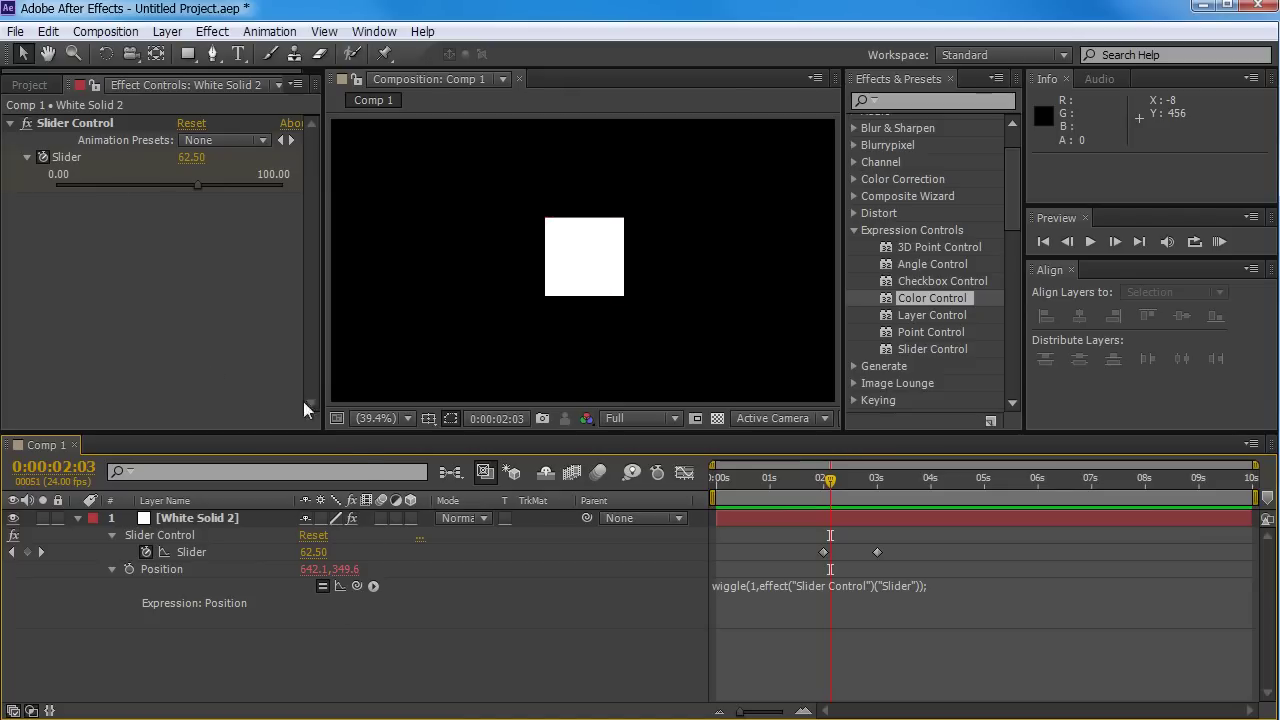
Enlarge the timeline area and browse the expression language functions available for Position, from Global to Property, then restore the layout.
{"action": "left_click_drag", "start_coordinate": [358, 433], "coordinate": [352, 365]}
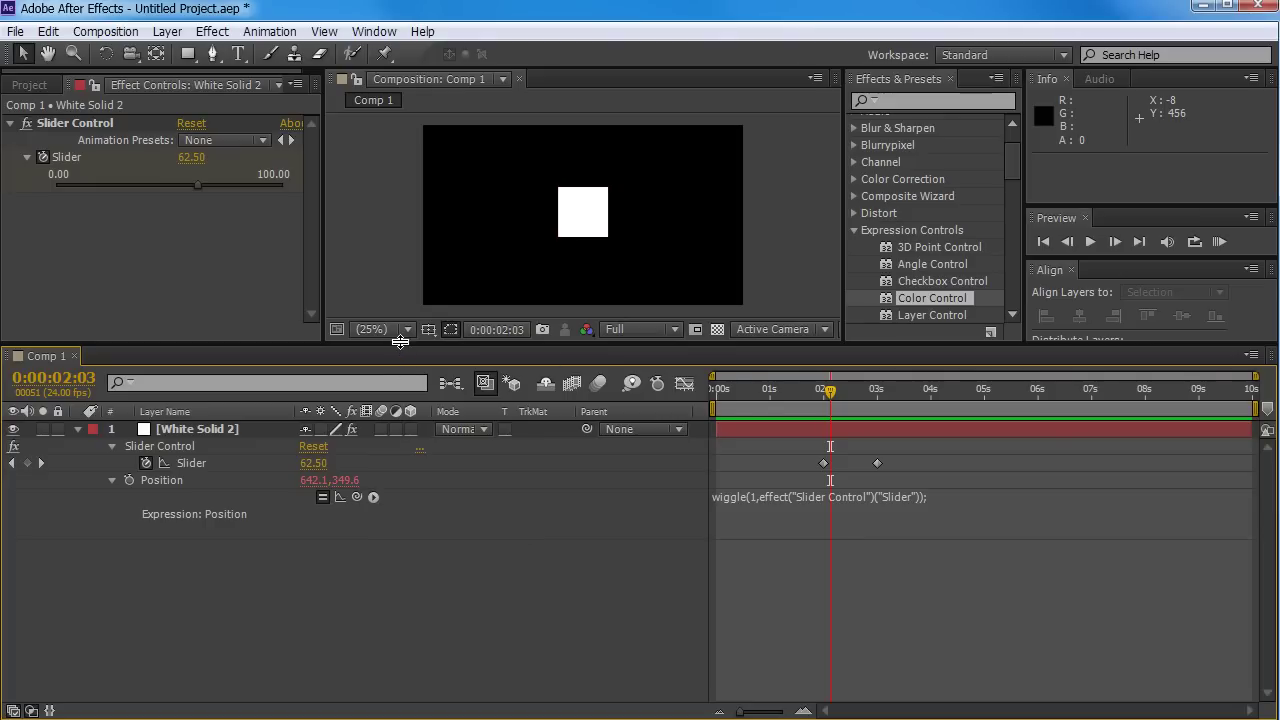
{"action": "left_click_drag", "start_coordinate": [400, 341], "coordinate": [390, 273]}
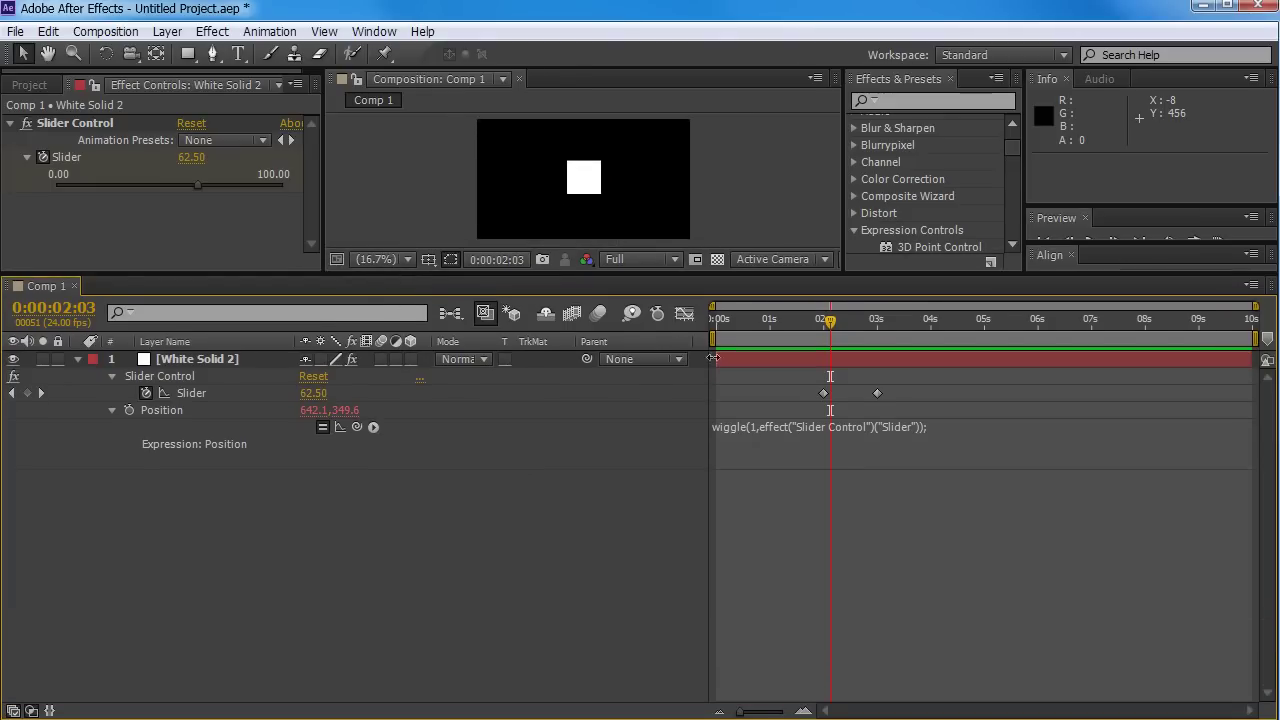
{"action": "left_click", "coordinate": [374, 428]}
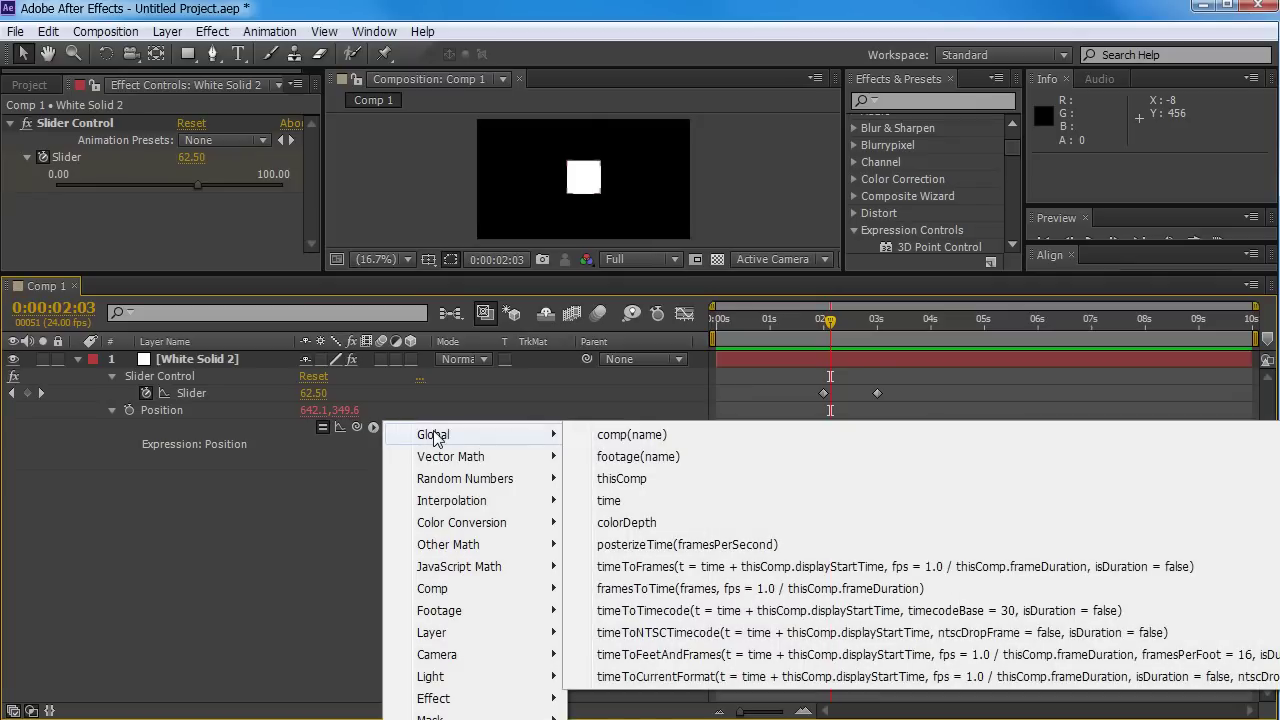
{"action": "mouse_move", "coordinate": [441, 447]}
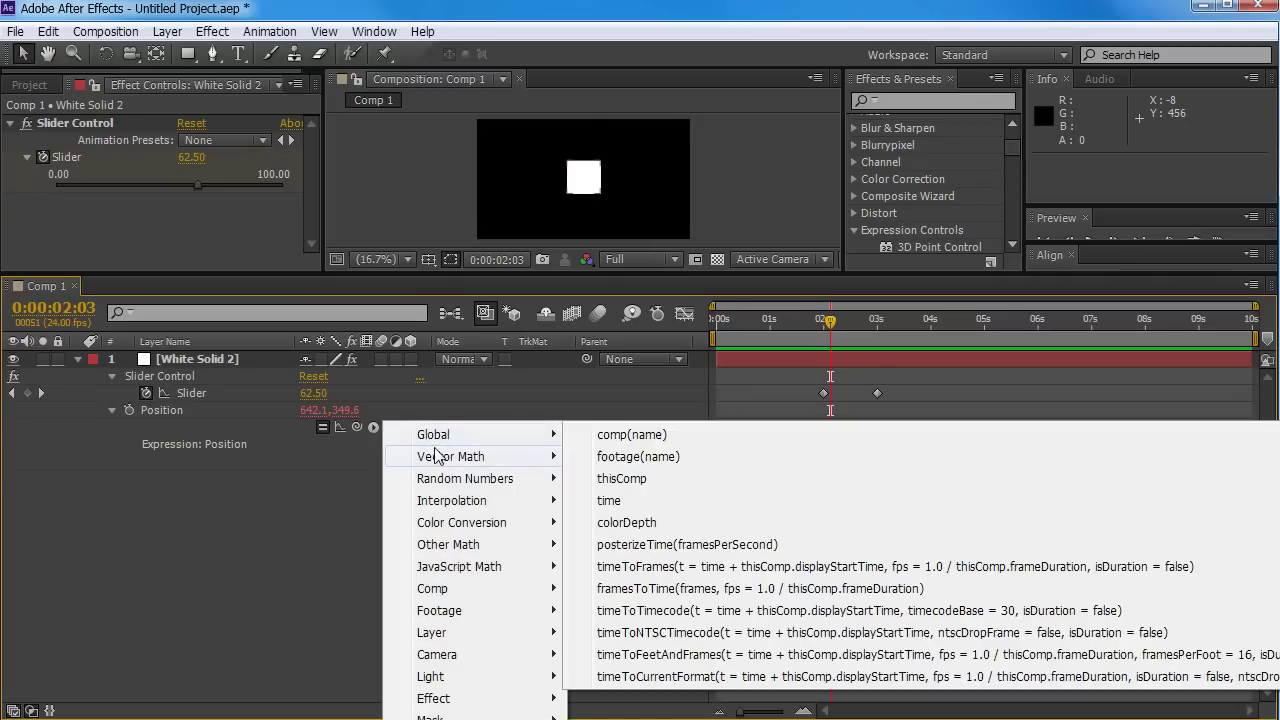
{"action": "left_click", "coordinate": [360, 310]}
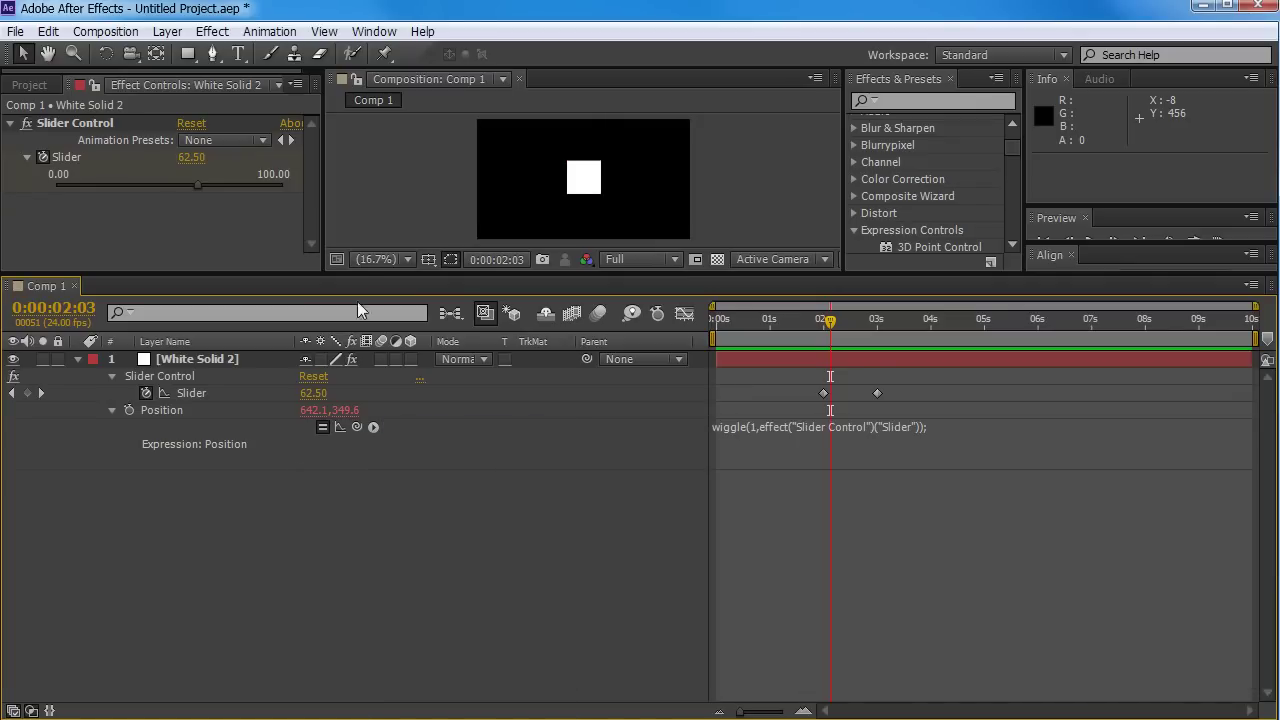
{"action": "left_click_drag", "start_coordinate": [368, 263], "coordinate": [368, 192]}
{"action": "left_click", "coordinate": [373, 353]}
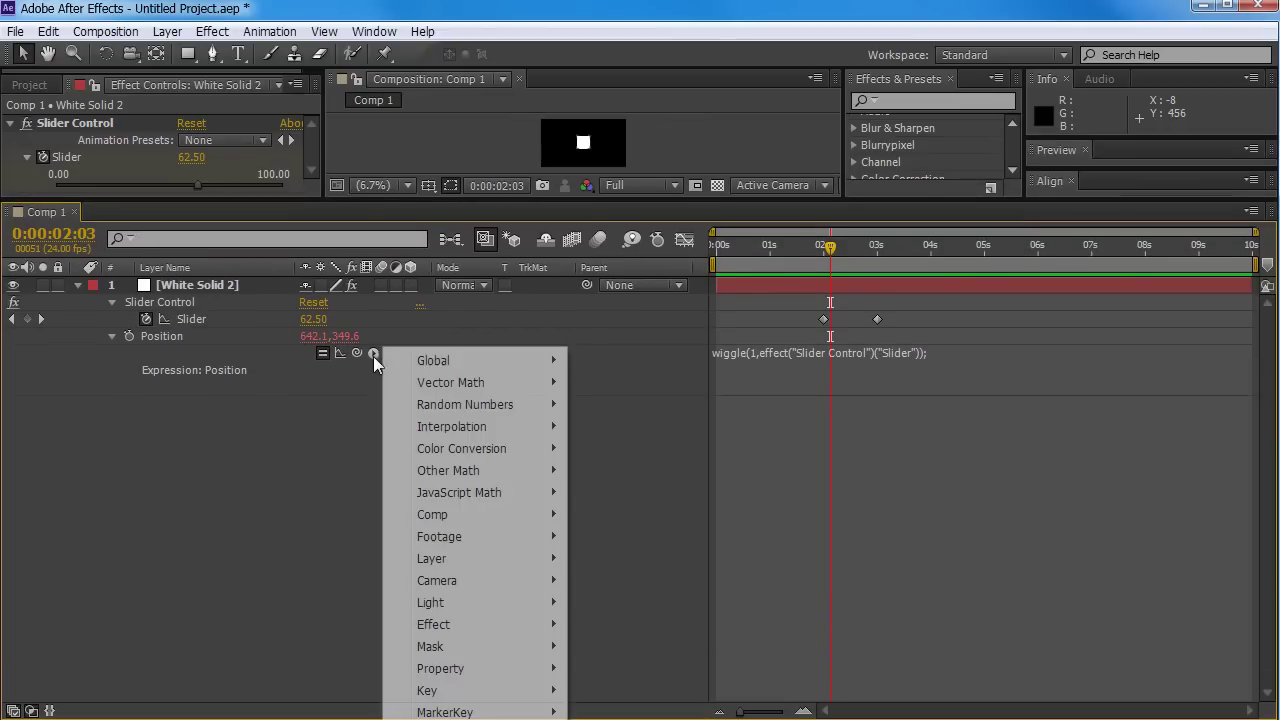
{"action": "mouse_move", "coordinate": [433, 372]}
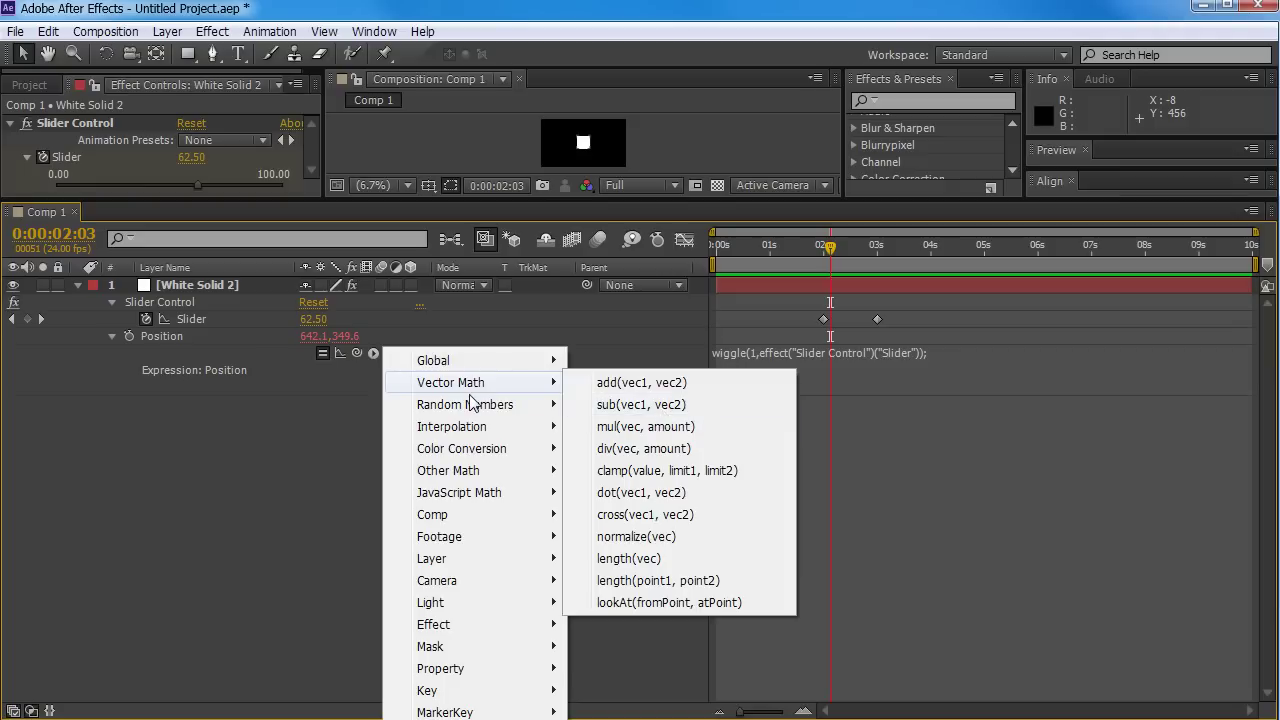
{"action": "mouse_move", "coordinate": [470, 402]}
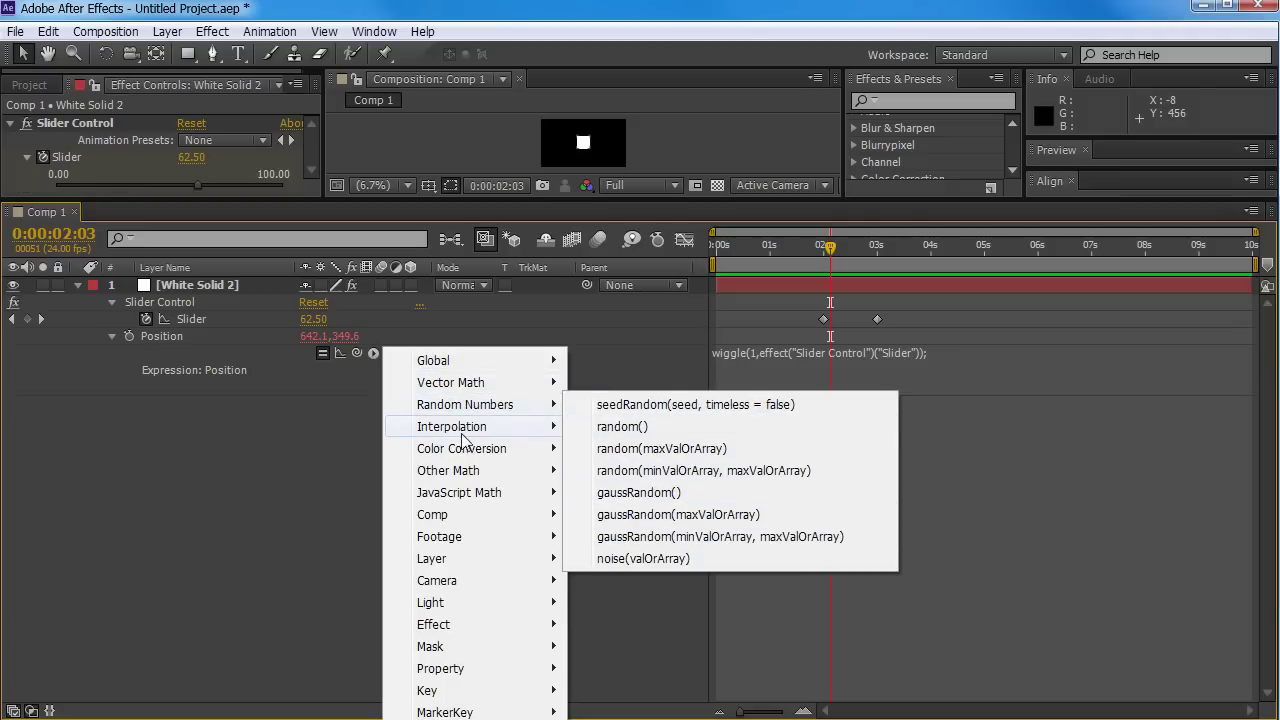
{"action": "mouse_move", "coordinate": [463, 437]}
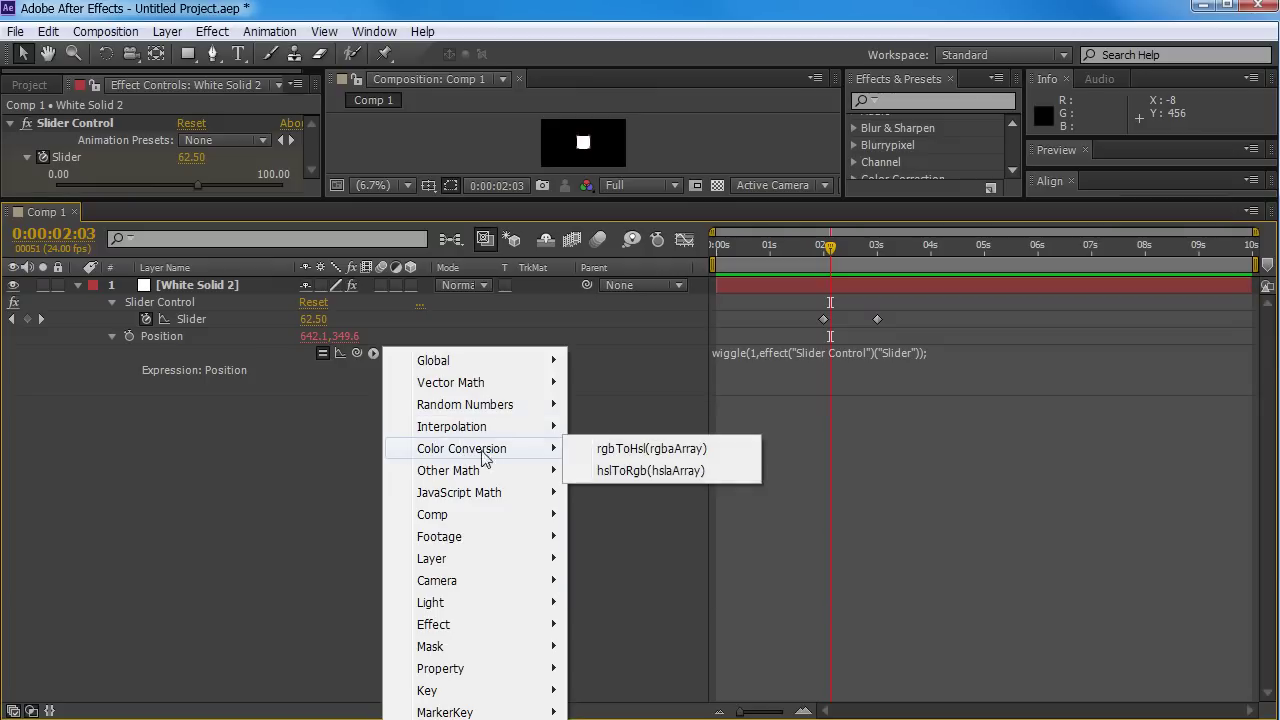
{"action": "mouse_move", "coordinate": [463, 676]}
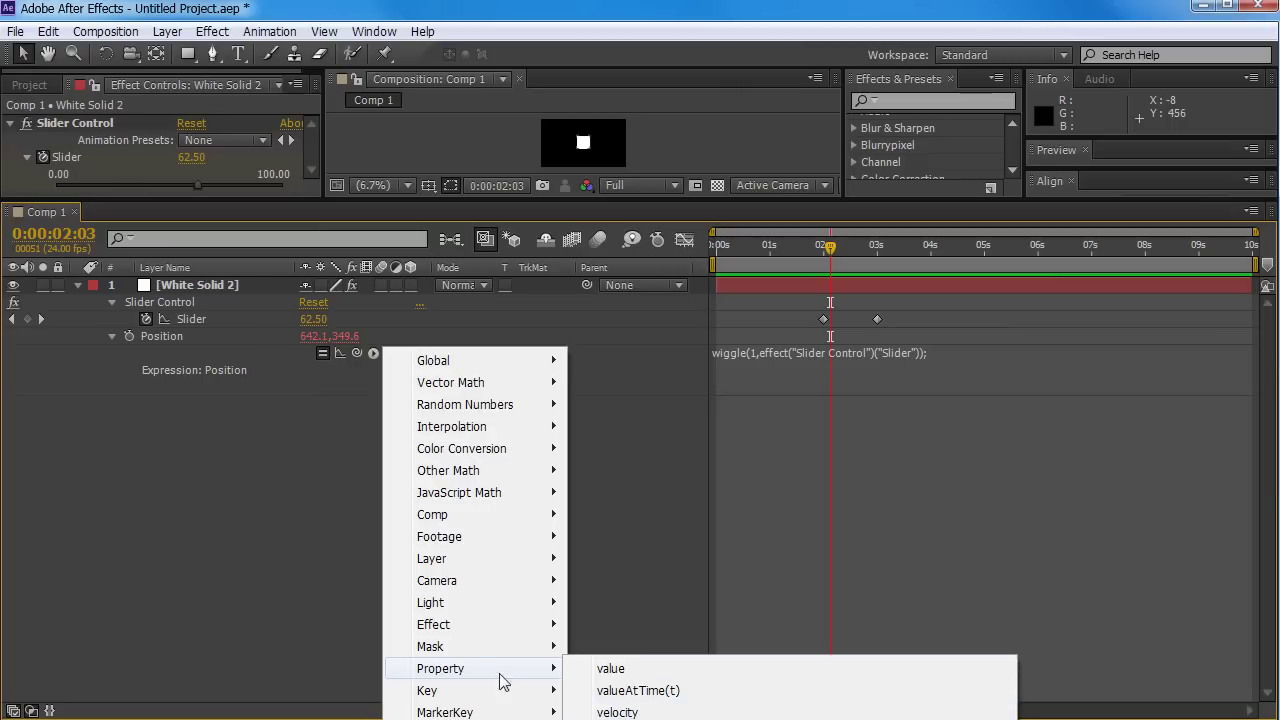
{"action": "left_click", "coordinate": [209, 522]}
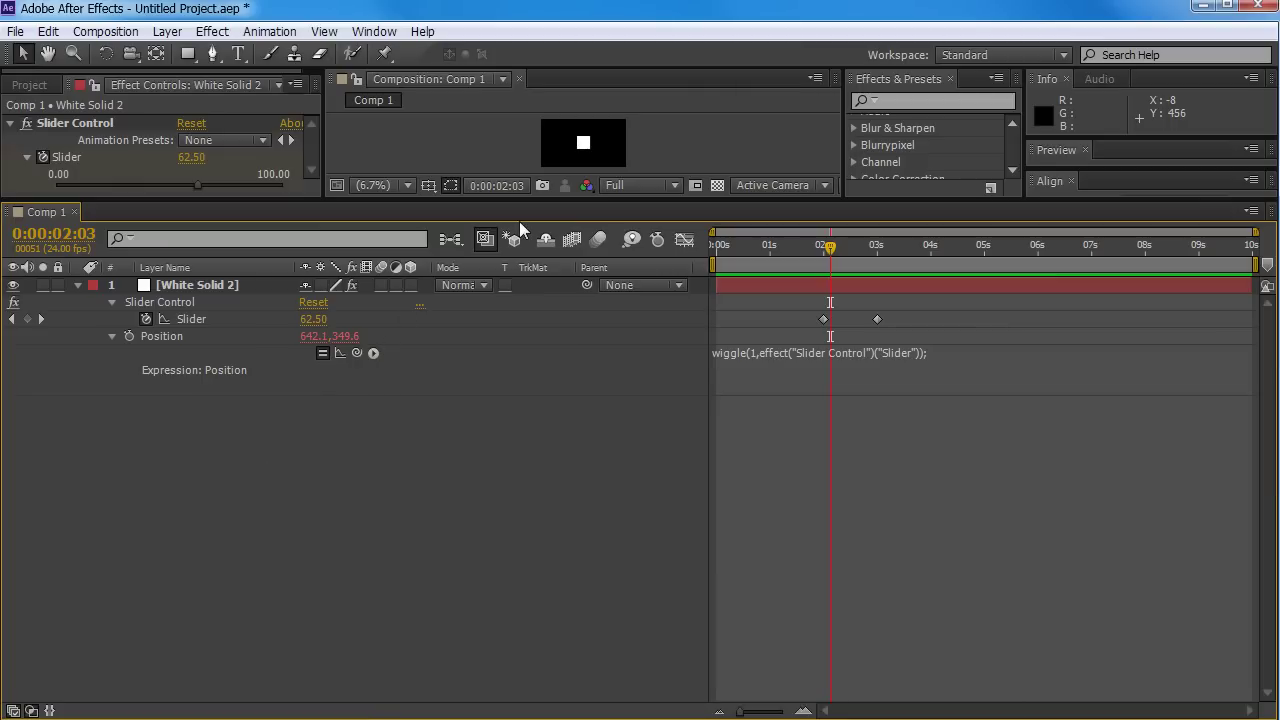
{"action": "left_click_drag", "start_coordinate": [520, 199], "coordinate": [529, 413]}
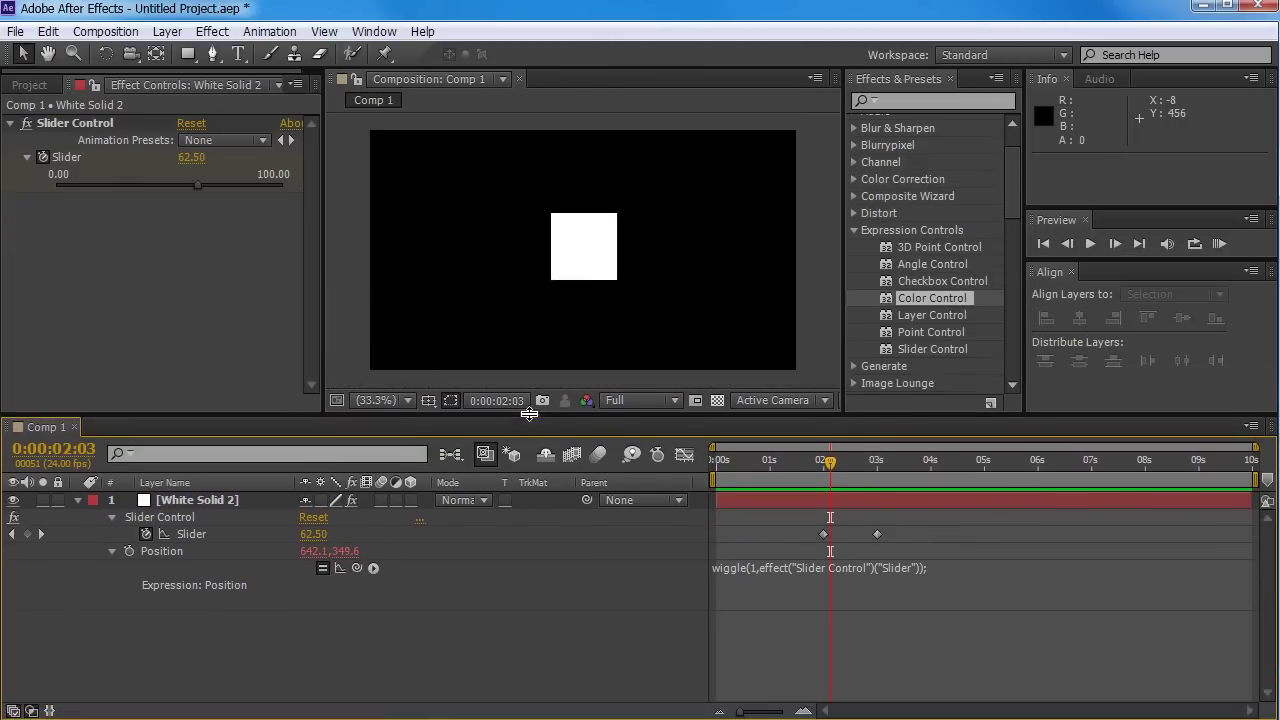
Delete the Slider Control effect from White Solid 2 and clear Position's wiggle expression.
{"action": "left_click", "coordinate": [158, 518]}
{"action": "key", "text": "Delete"}
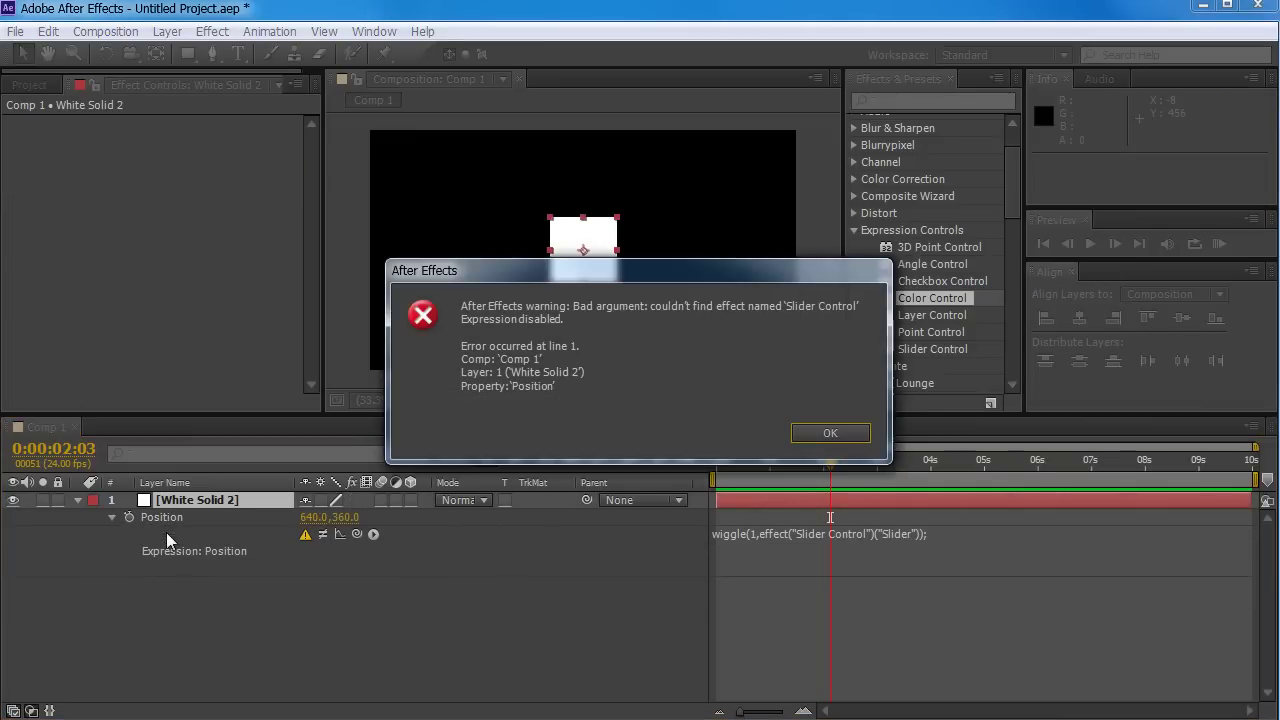
{"action": "left_click", "coordinate": [836, 438]}
{"action": "left_click", "coordinate": [817, 537]}
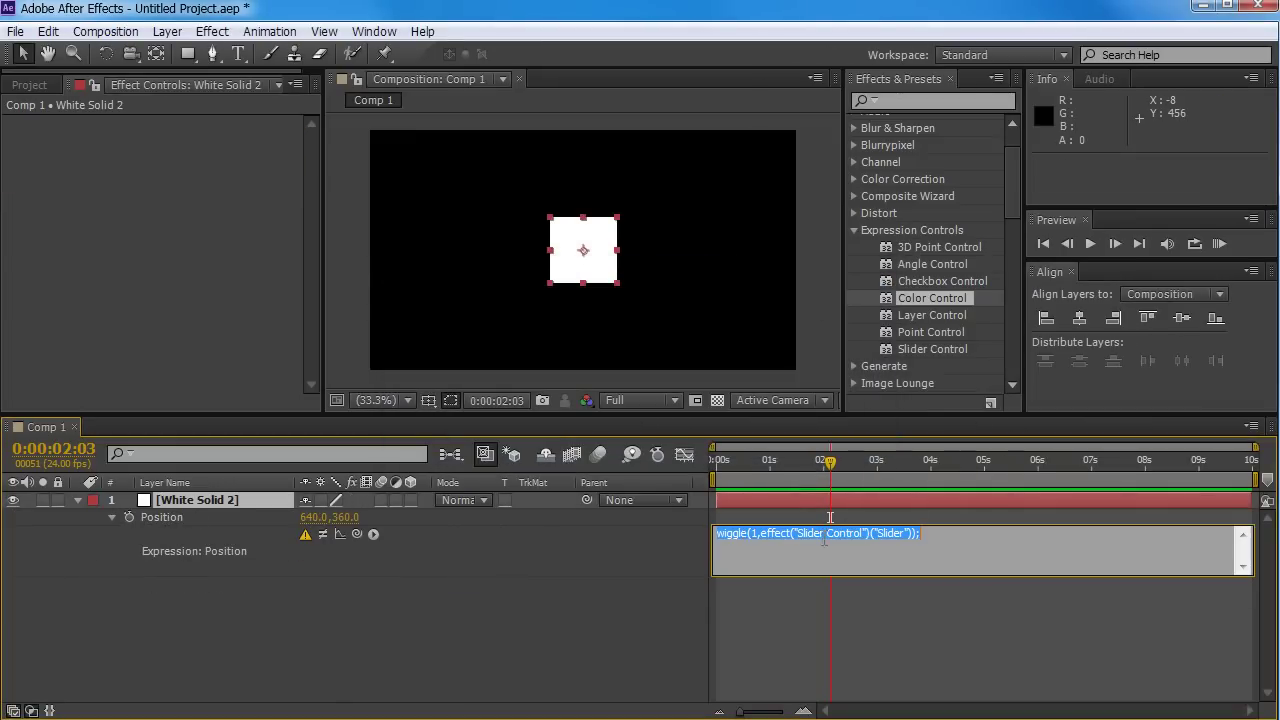
{"action": "key", "text": "BackSpace"}
{"action": "left_click", "coordinate": [383, 622]}
Enable keyframing for White Solid 2's Position and move the new keyframe to 0:00:00:00.
{"action": "left_click", "coordinate": [202, 503]}
{"action": "left_click", "coordinate": [122, 520]}
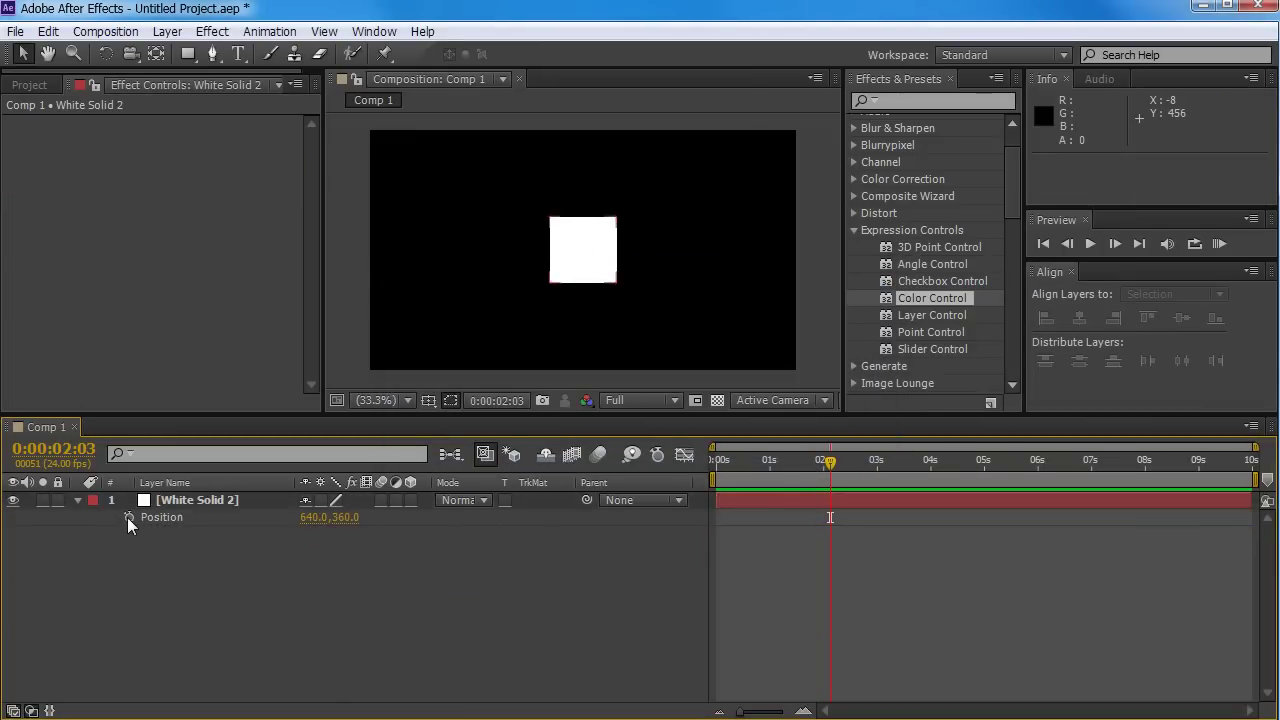
{"action": "left_click", "coordinate": [129, 517]}
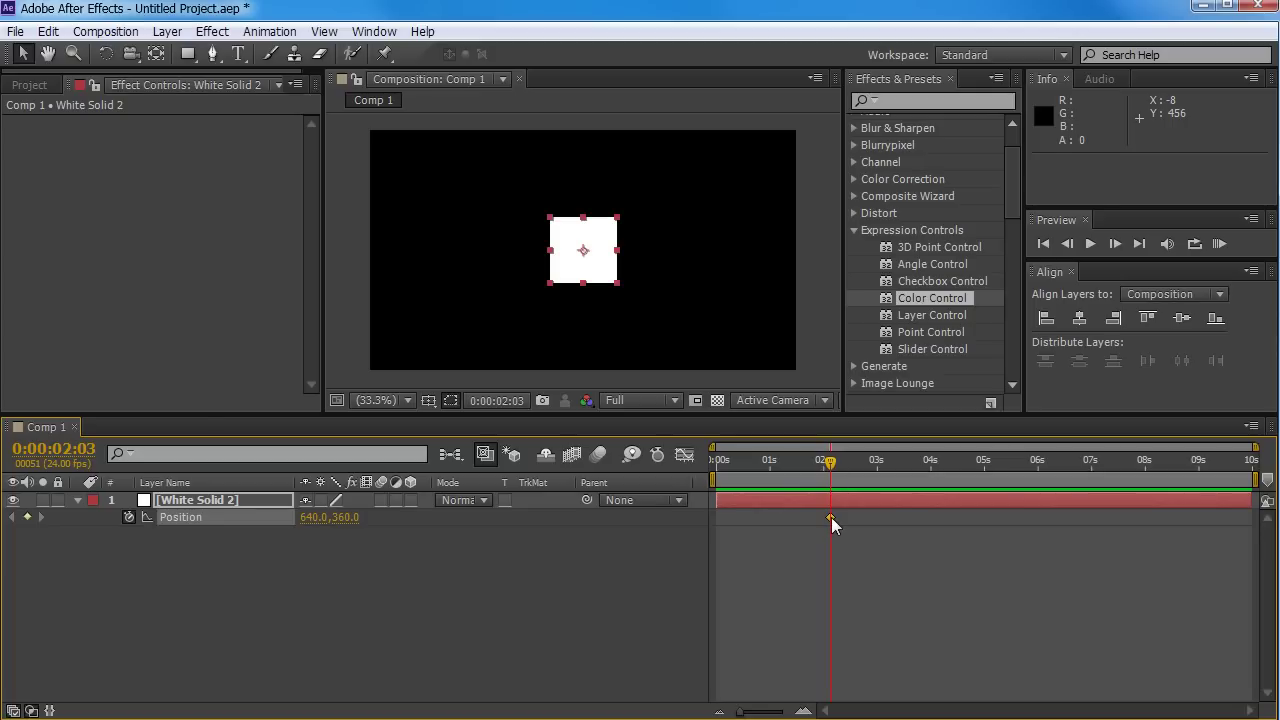
{"action": "left_click_drag", "start_coordinate": [830, 517], "coordinate": [747, 528]}
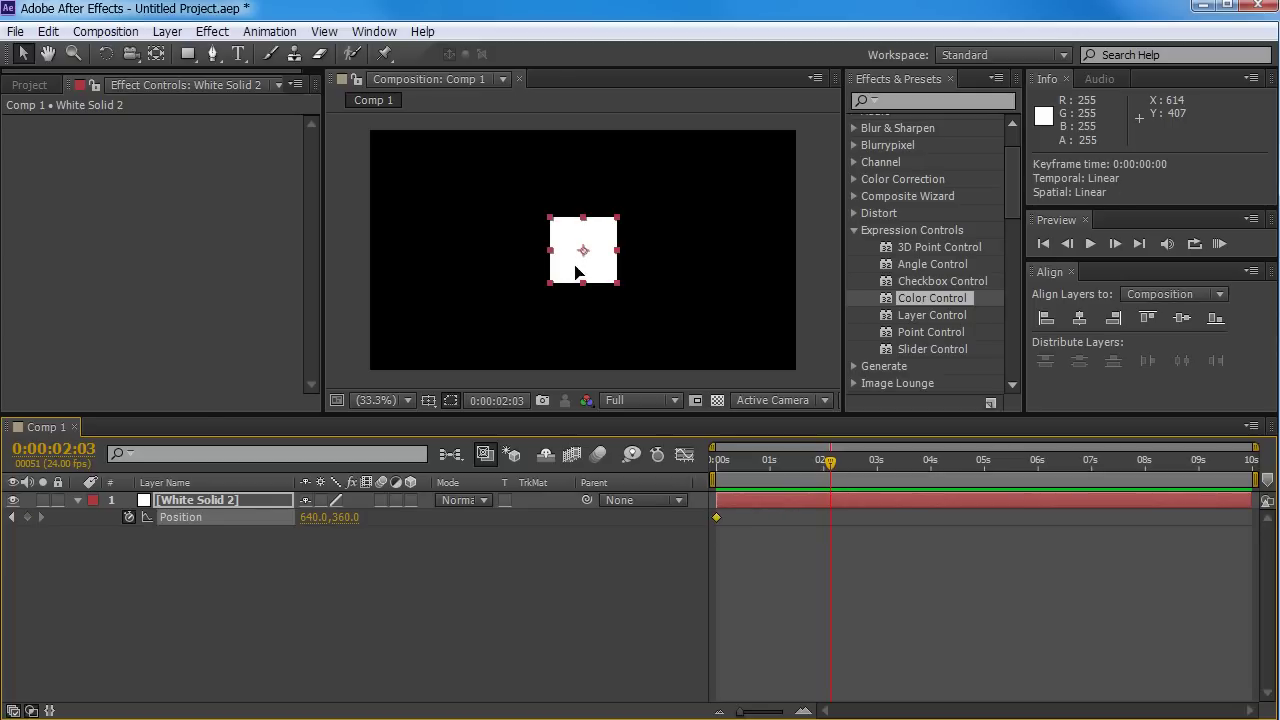
Move the square horizontally to about 391, 360 at 0:00:02:03 and about 856, 360 at 0:00:00:00, and check the motion.
{"action": "left_click_drag", "start_coordinate": [575, 272], "coordinate": [492, 272]}
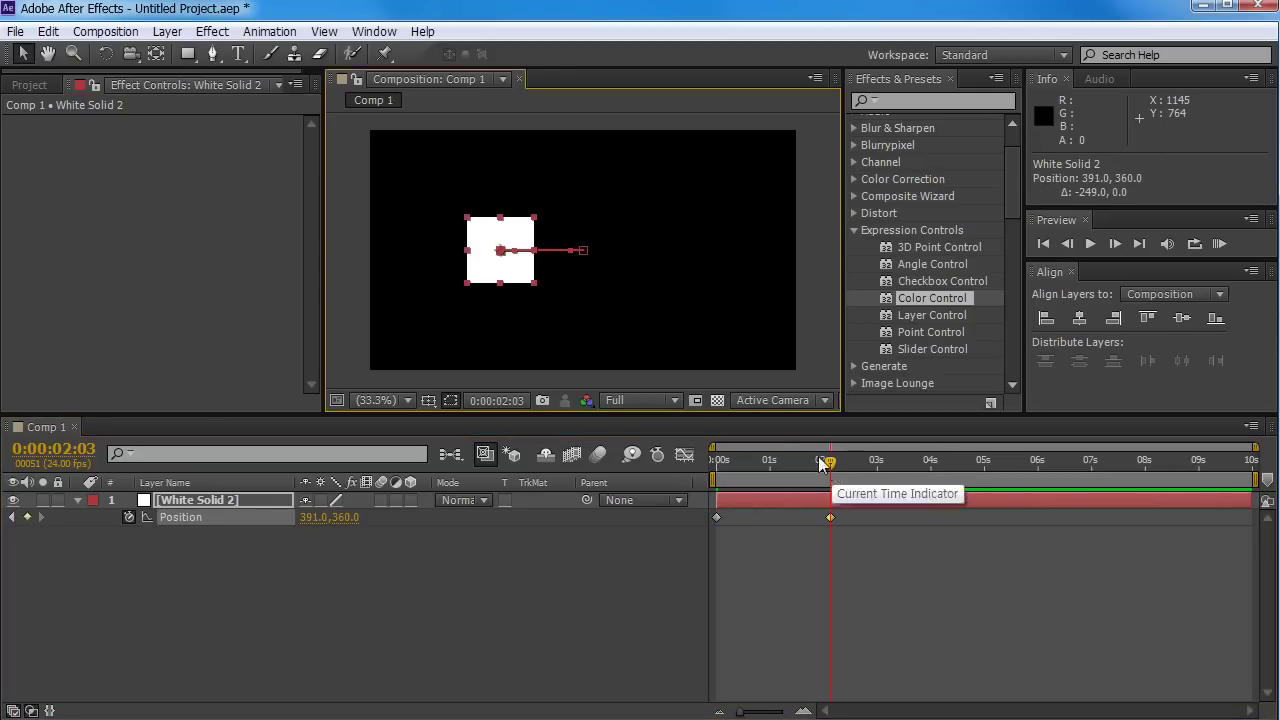
{"action": "left_click_drag", "start_coordinate": [828, 465], "coordinate": [717, 463]}
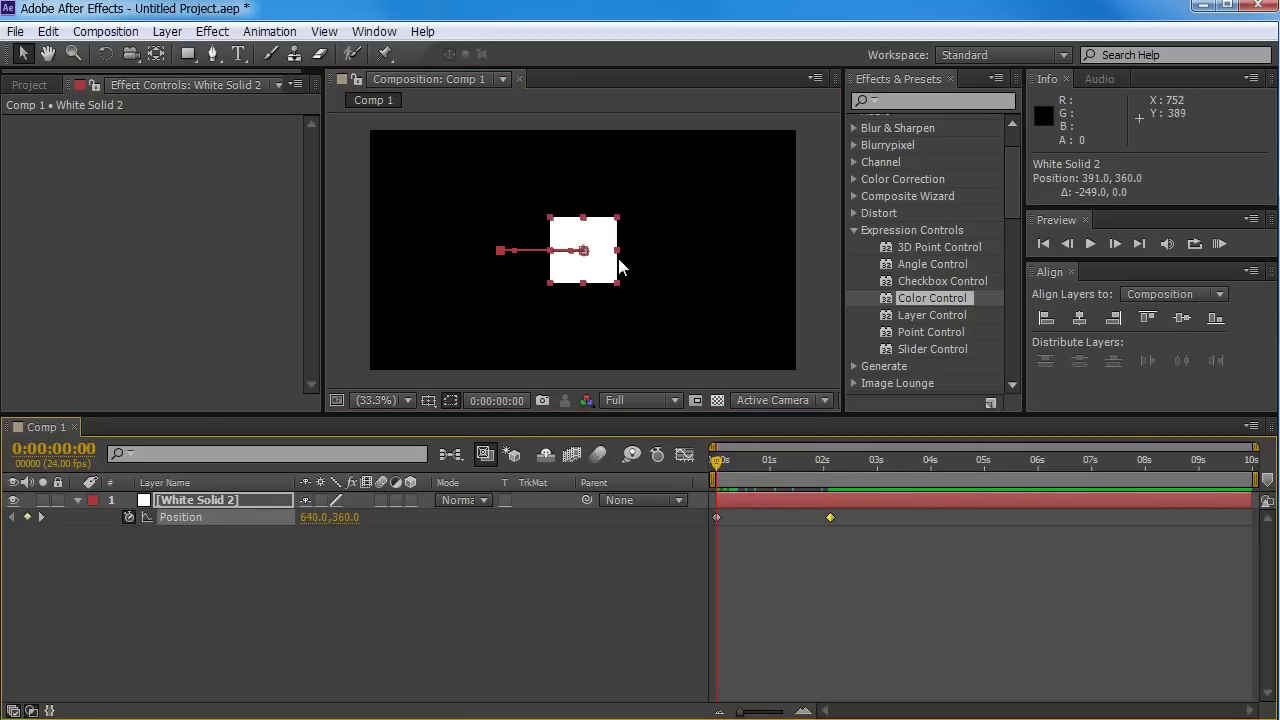
{"action": "left_click_drag", "start_coordinate": [596, 258], "coordinate": [667, 268]}
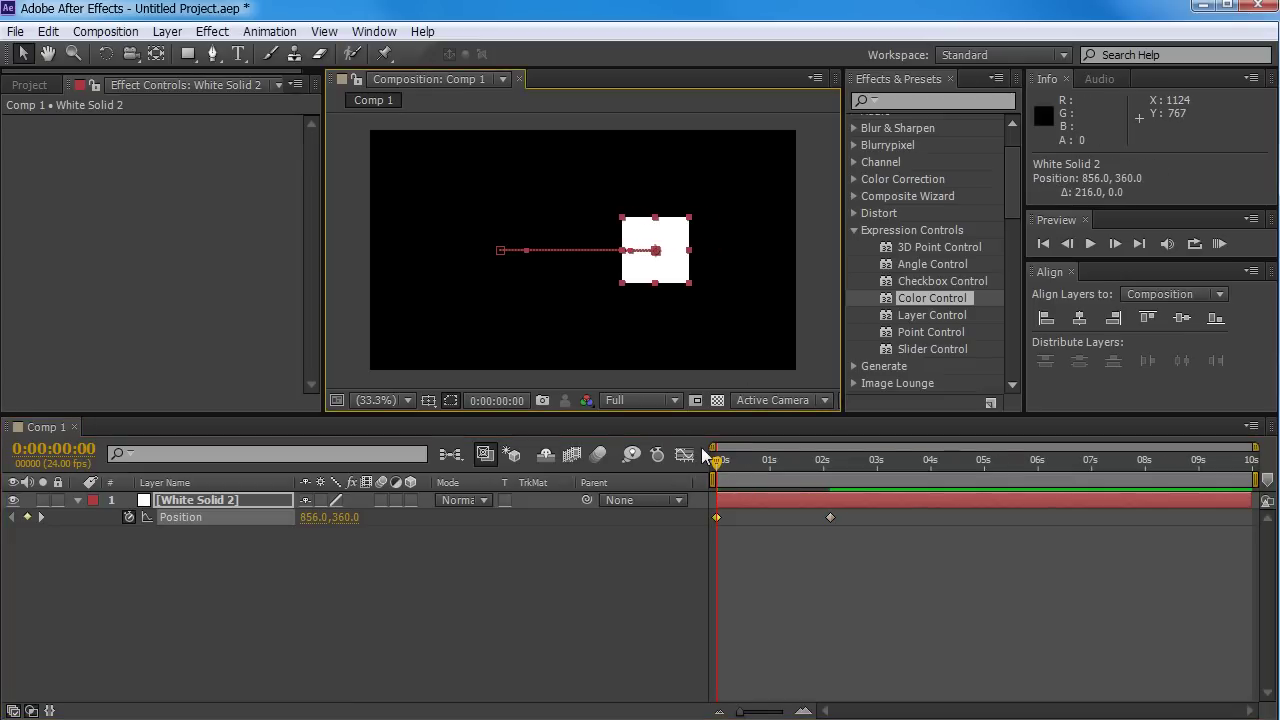
{"action": "left_click_drag", "start_coordinate": [725, 472], "coordinate": [491, 509]}
Add an expression to the keyframed Position property with the default transform.position and scrub near the start.
{"action": "left_click", "coordinate": [128, 518], "text": "alt"}
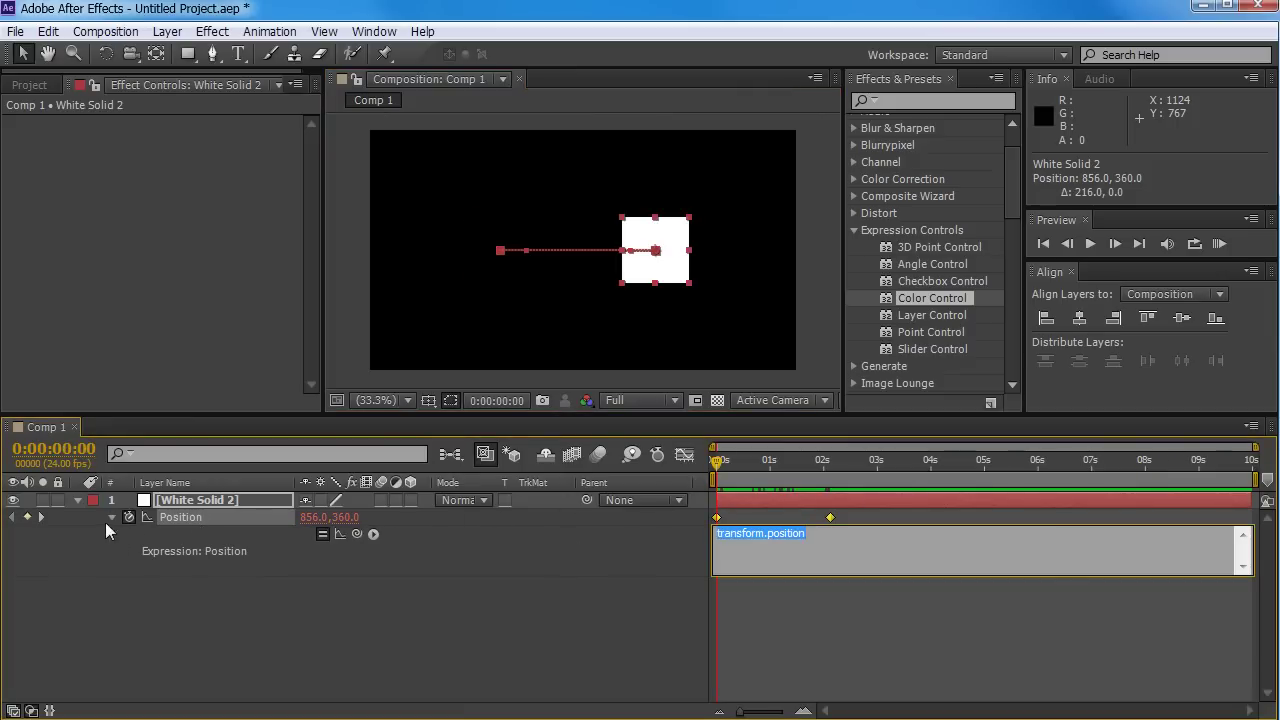
{"action": "left_click", "coordinate": [668, 563]}
{"action": "mouse_move", "coordinate": [720, 465]}
{"action": "left_mouse_down"}
{"action": "mouse_move", "coordinate": [785, 483]}
{"action": "mouse_move", "coordinate": [705, 480]}
{"action": "left_mouse_up"}
Replace Position's expression with the Property function loopOut(type = "cycle", numKeyframes = 0) and scrub to 0:00:01:03 to check the loop.
{"action": "left_click", "coordinate": [760, 535]}
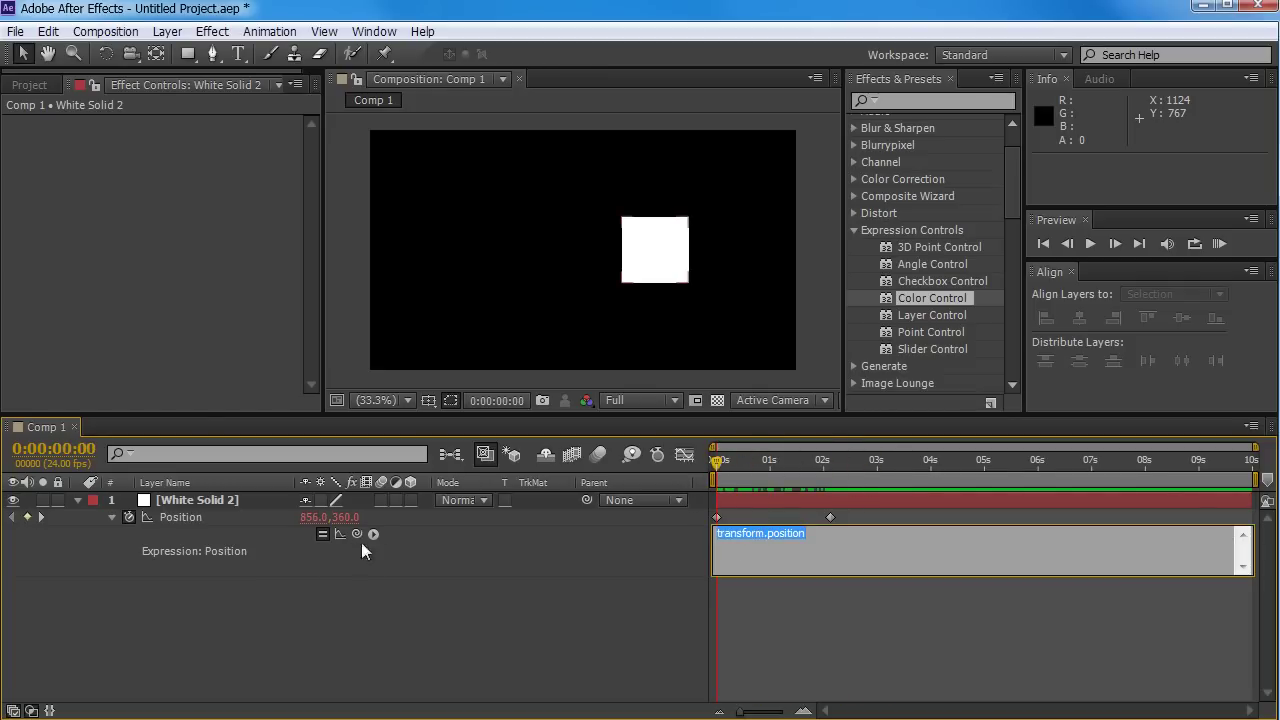
{"action": "left_click_drag", "start_coordinate": [396, 411], "coordinate": [394, 273]}
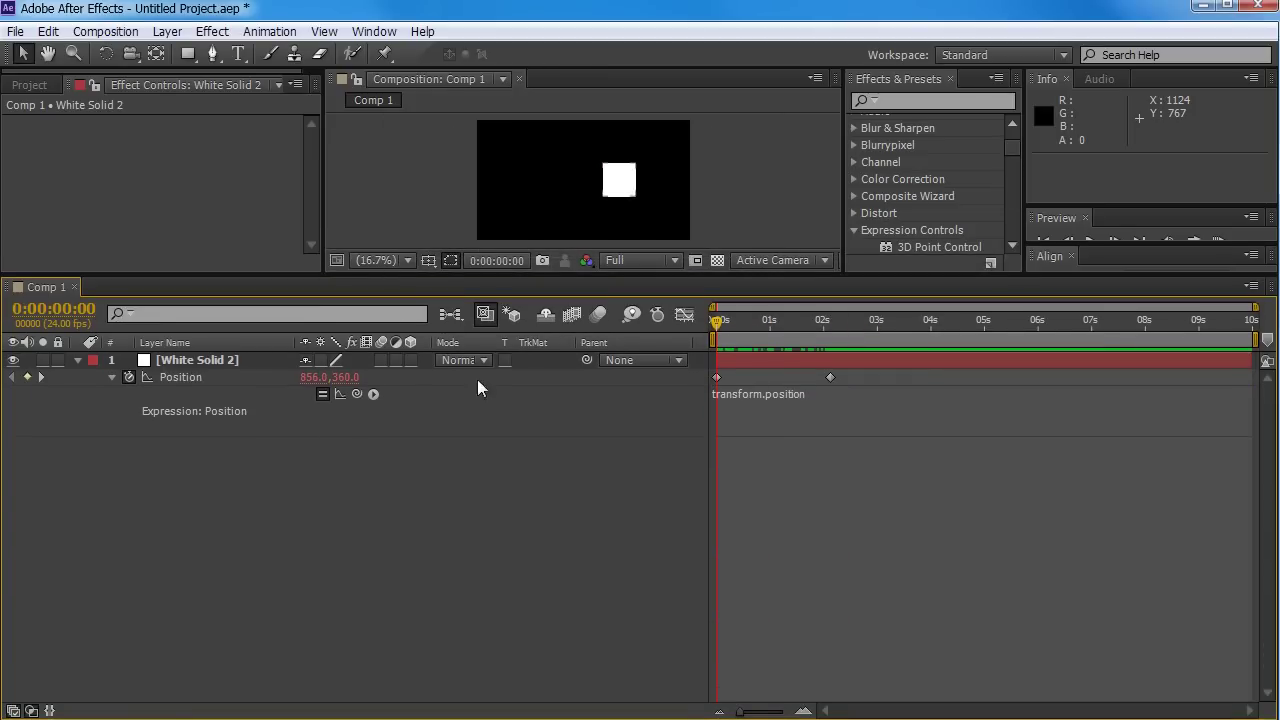
{"action": "left_click", "coordinate": [373, 394]}
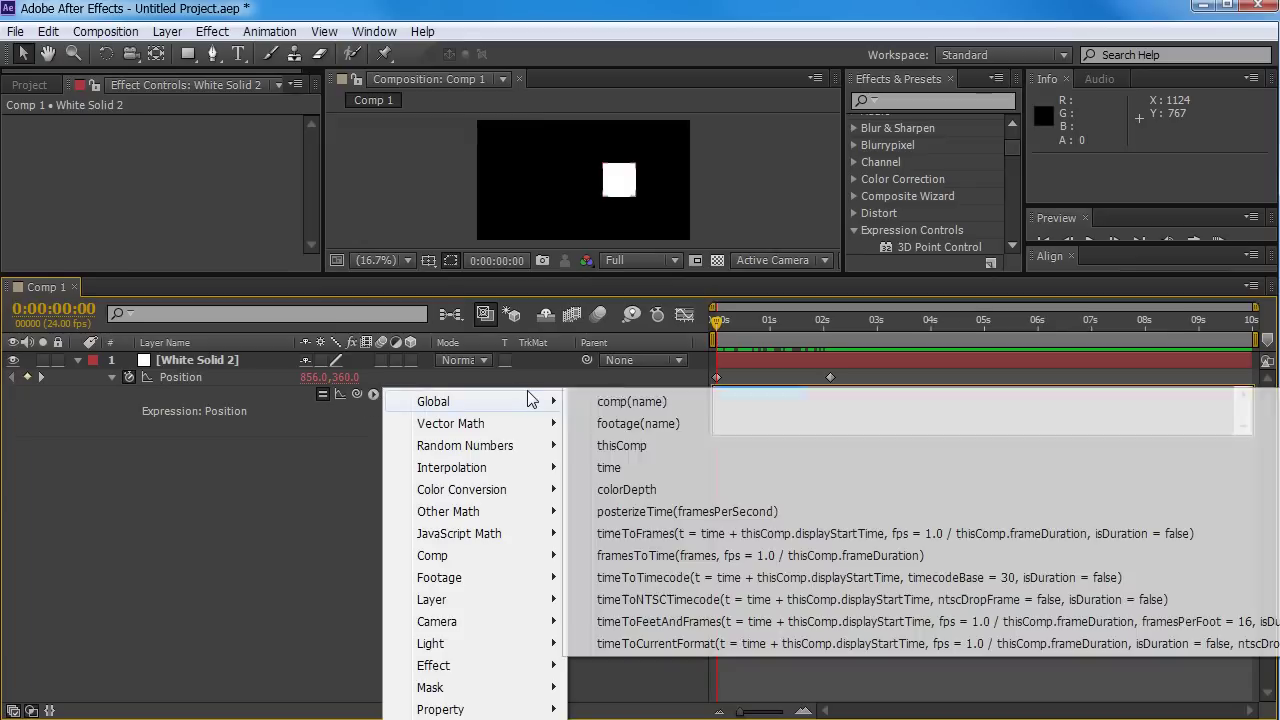
{"action": "mouse_move", "coordinate": [478, 710]}
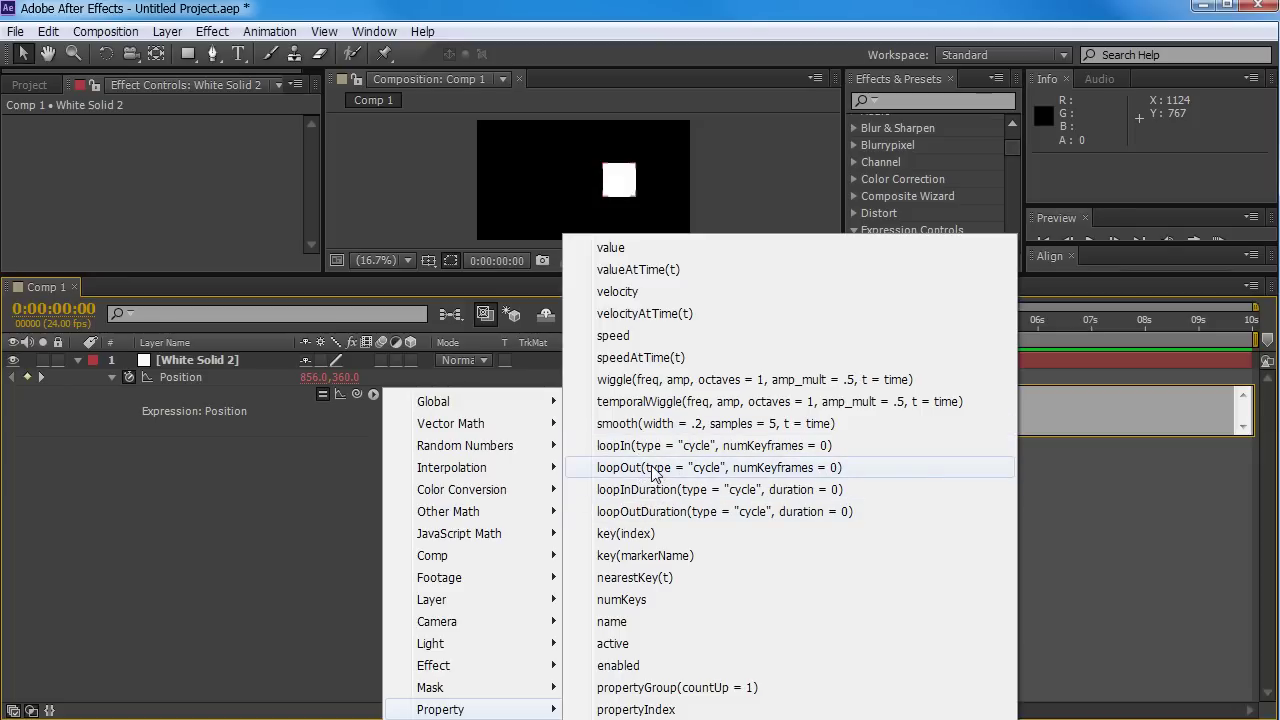
{"action": "left_click", "coordinate": [652, 468]}
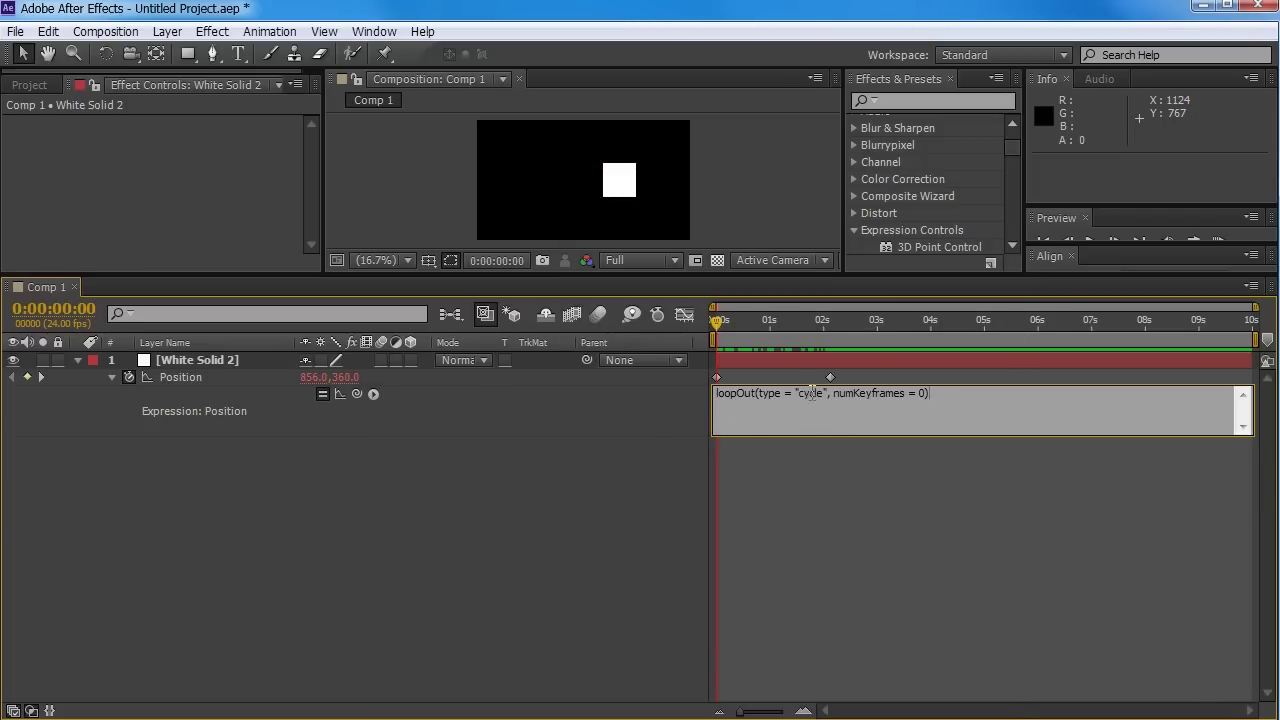
{"action": "left_click", "coordinate": [683, 458]}
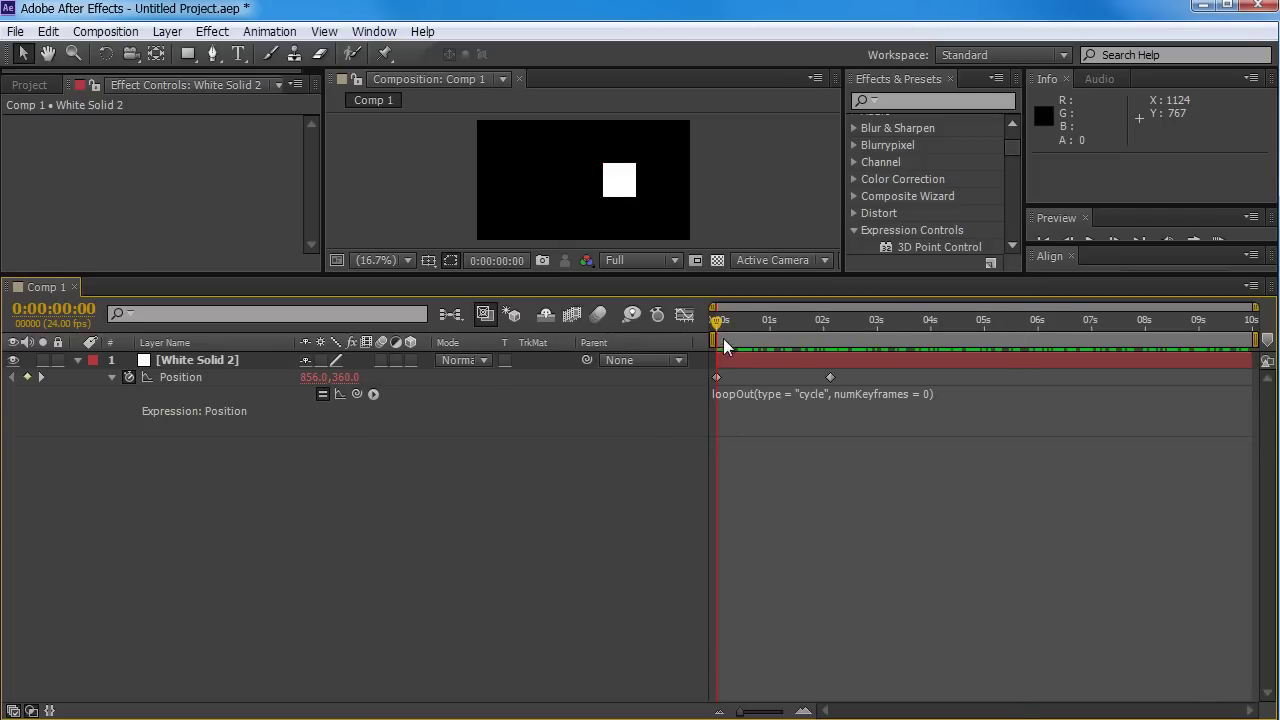
{"action": "left_click_drag", "start_coordinate": [722, 324], "coordinate": [780, 362]}
Change the loop type in Position's loopOut expression to "pingpong" and commit it.
{"action": "left_click", "coordinate": [805, 395]}
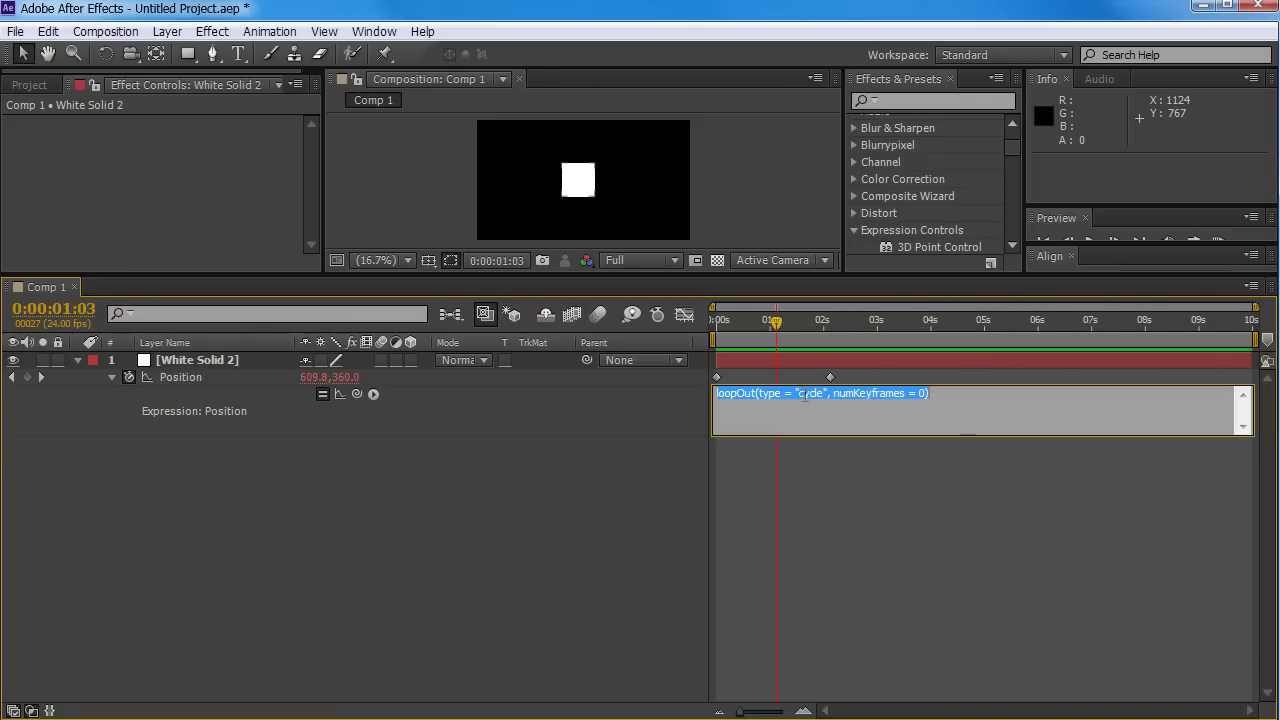
{"action": "left_click", "coordinate": [801, 395]}
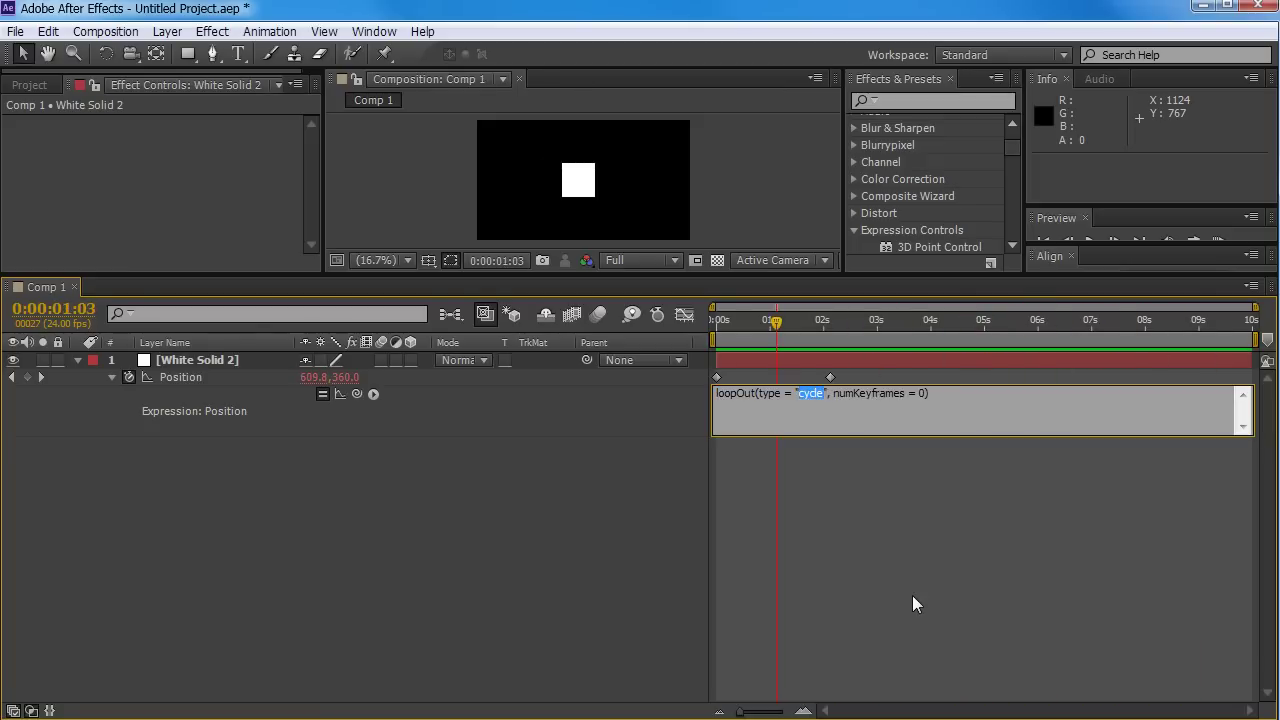
{"action": "type", "text": "pingpo"}
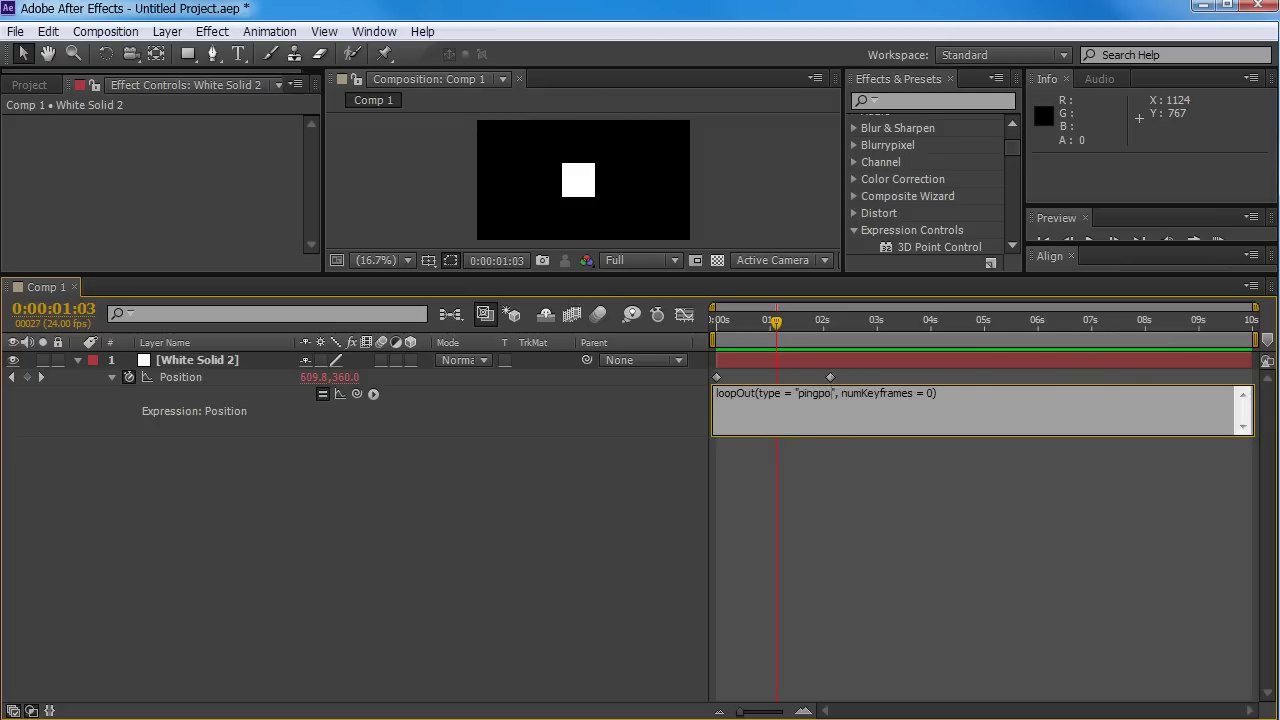
{"action": "type", "text": "ng"}
{"action": "left_click", "coordinate": [684, 458]}
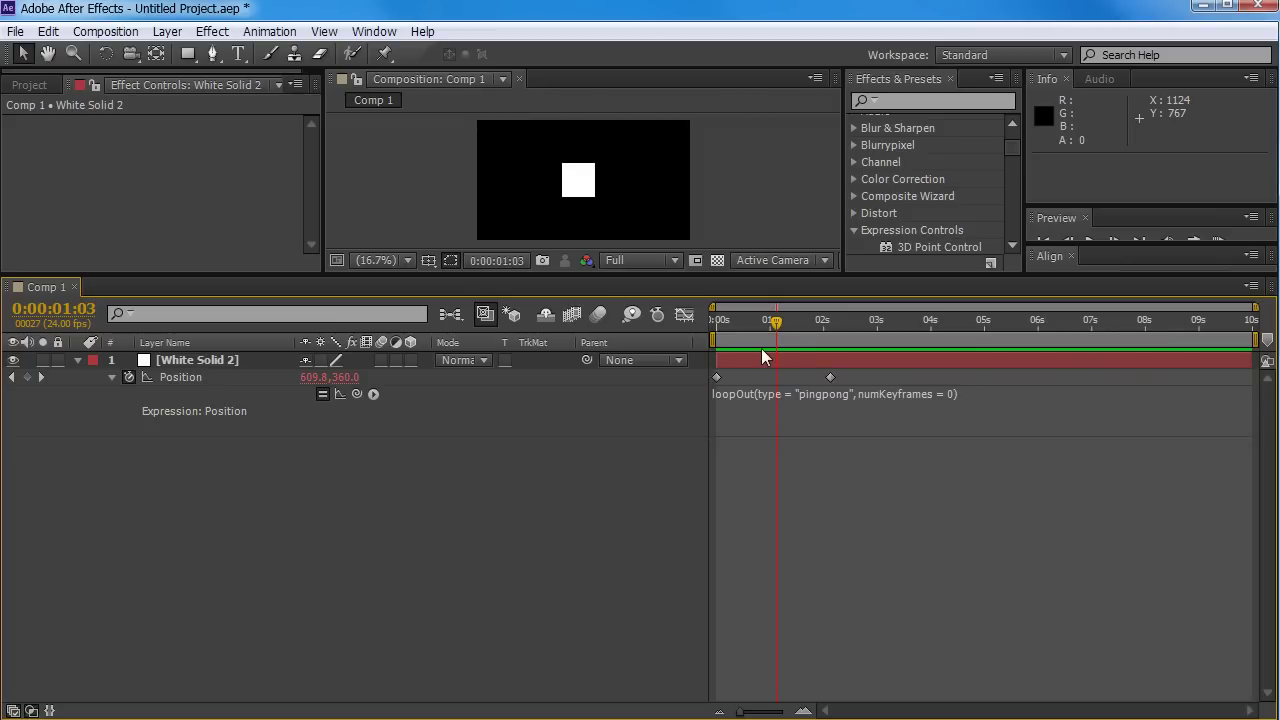
Scrub the timeline to 0:00:03:07 and play a preview to check the pingpong loop on the square's Position.
{"action": "left_click_drag", "start_coordinate": [725, 337], "coordinate": [893, 424]}
{"action": "key", "text": "space"}
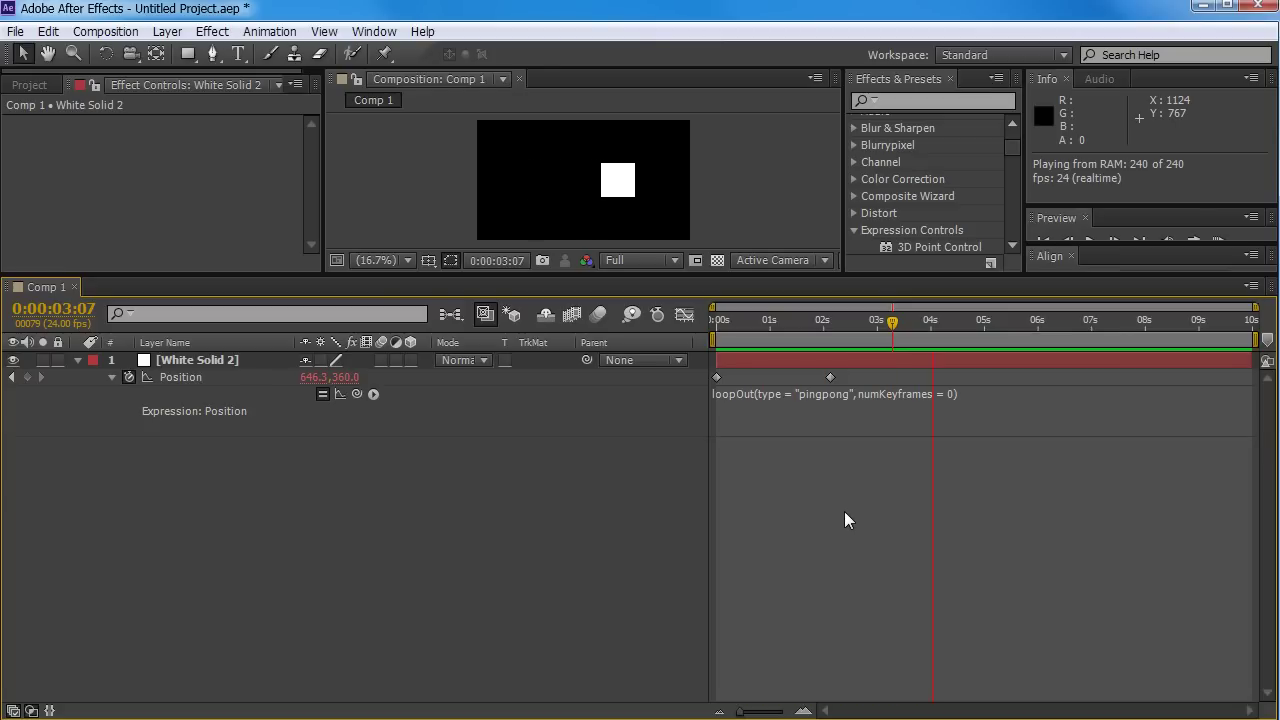
{"action": "key", "text": "space"}
Examine the expression language categories available for Position, such as Layer, Light and Effect, without inserting anything.
{"action": "left_click", "coordinate": [373, 394]}
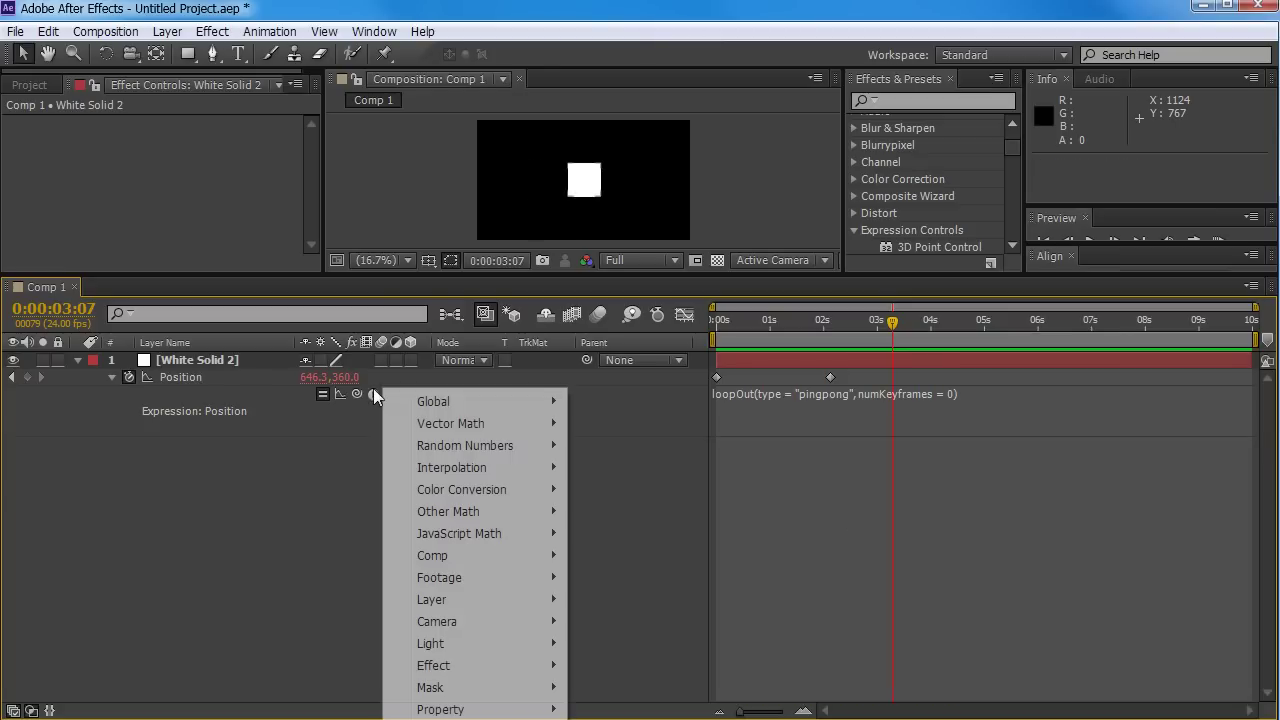
{"action": "mouse_move", "coordinate": [436, 690]}
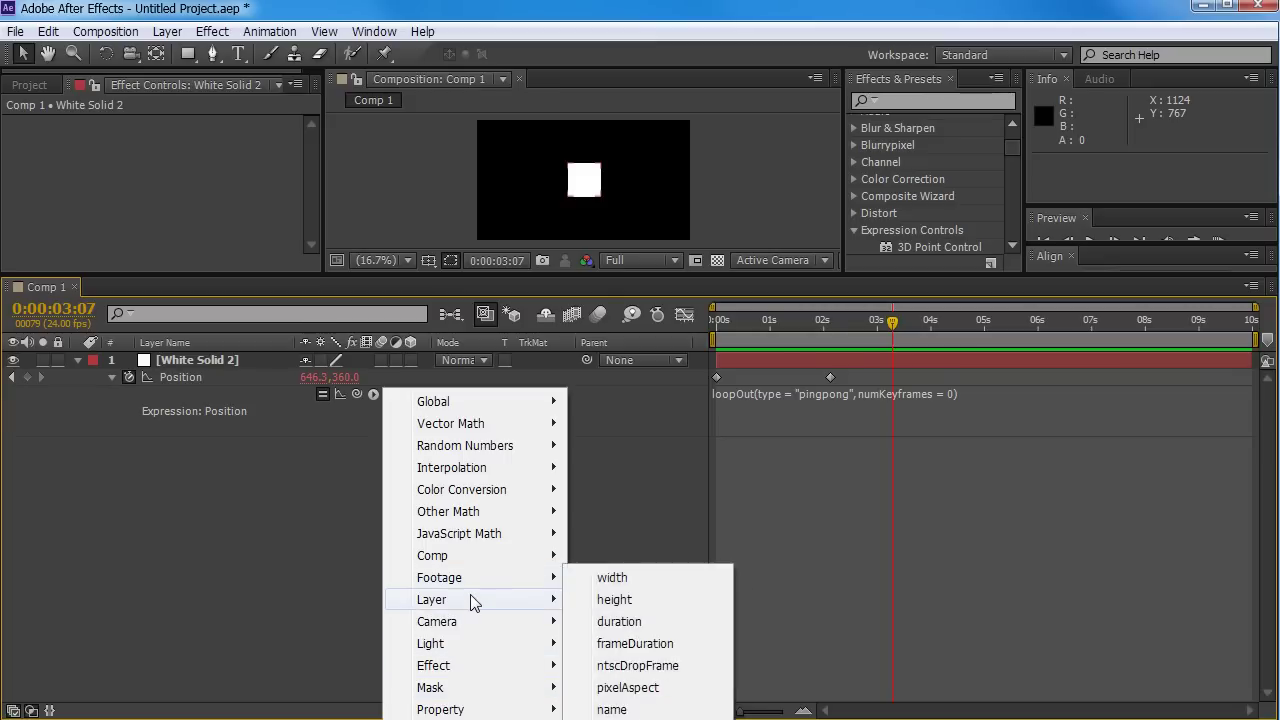
{"action": "mouse_move", "coordinate": [500, 640]}
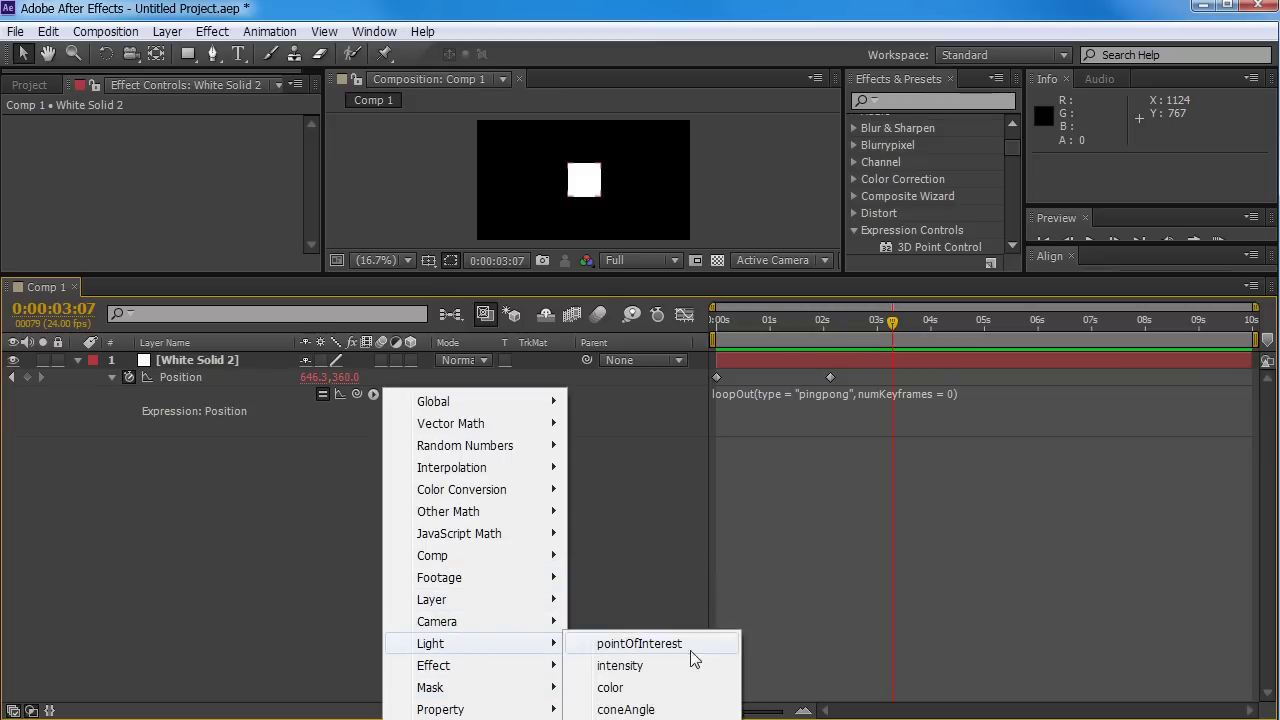
{"action": "mouse_move", "coordinate": [478, 666]}
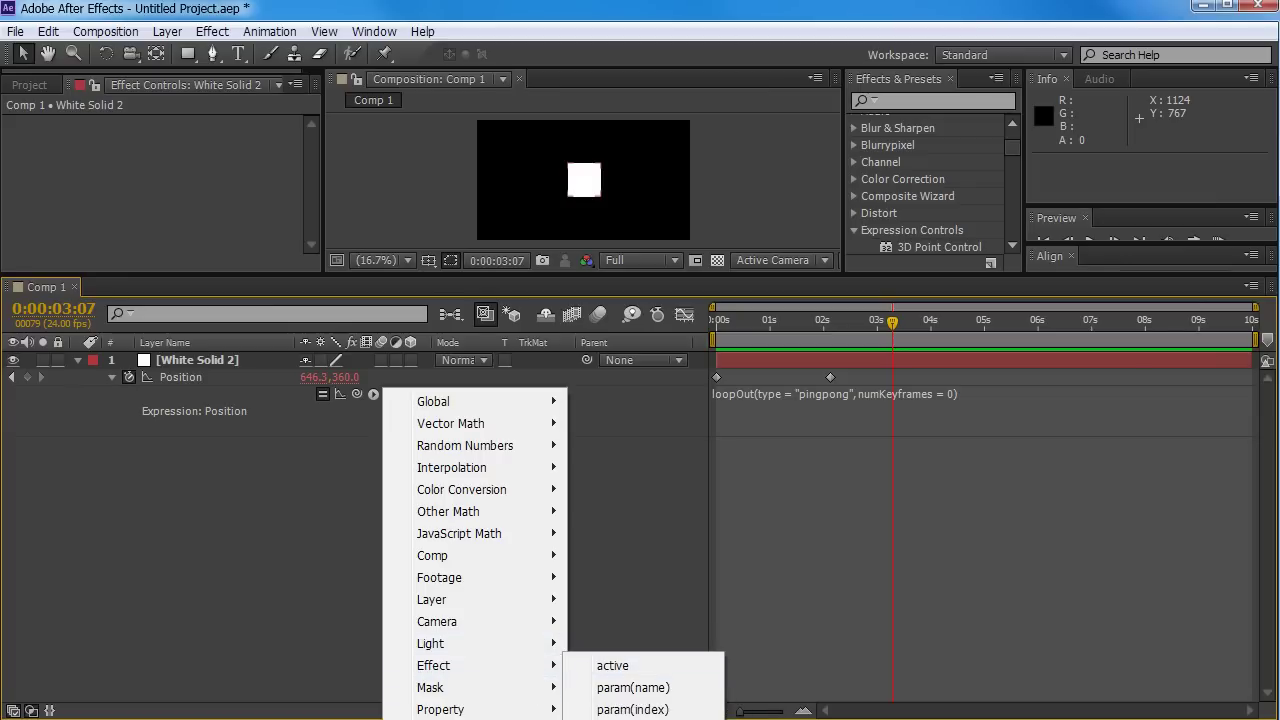
{"action": "left_click", "coordinate": [738, 503]}
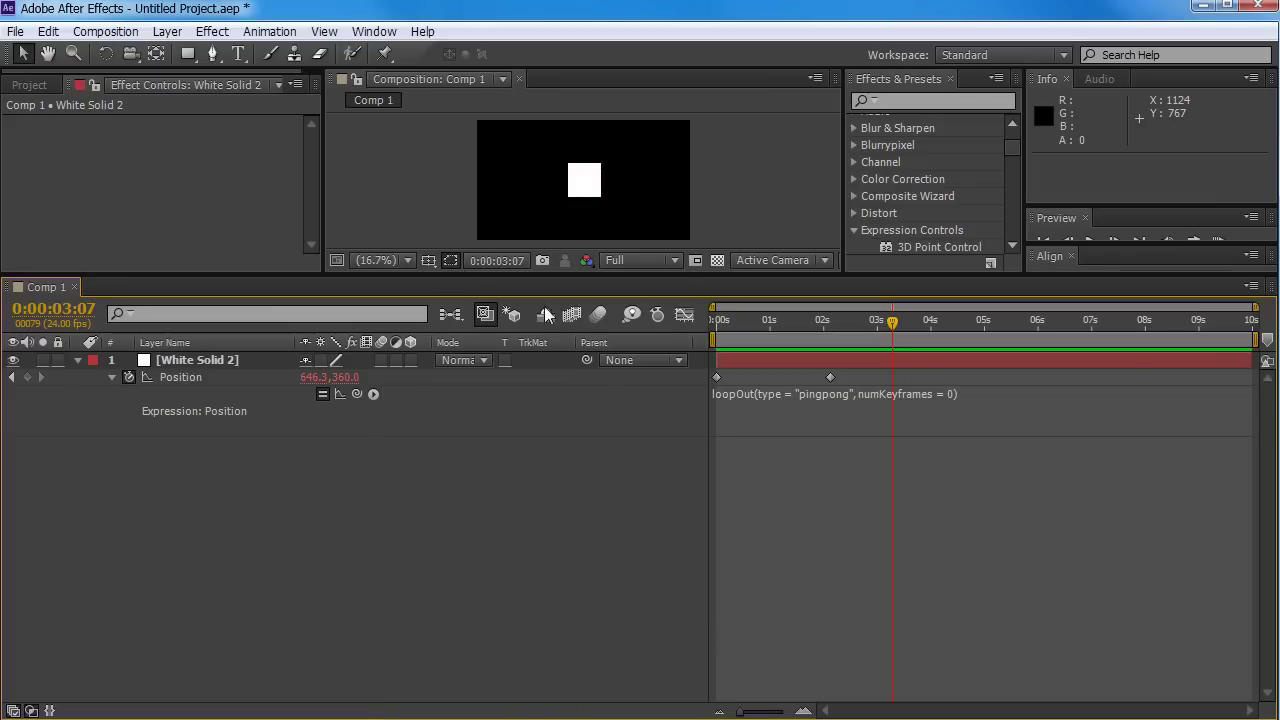
Switch to the web browser and examine the title and opening section of the After Effects help page on expression basics (표현식 기본 사항).
{"action": "left_click_drag", "start_coordinate": [498, 273], "coordinate": [493, 395]}
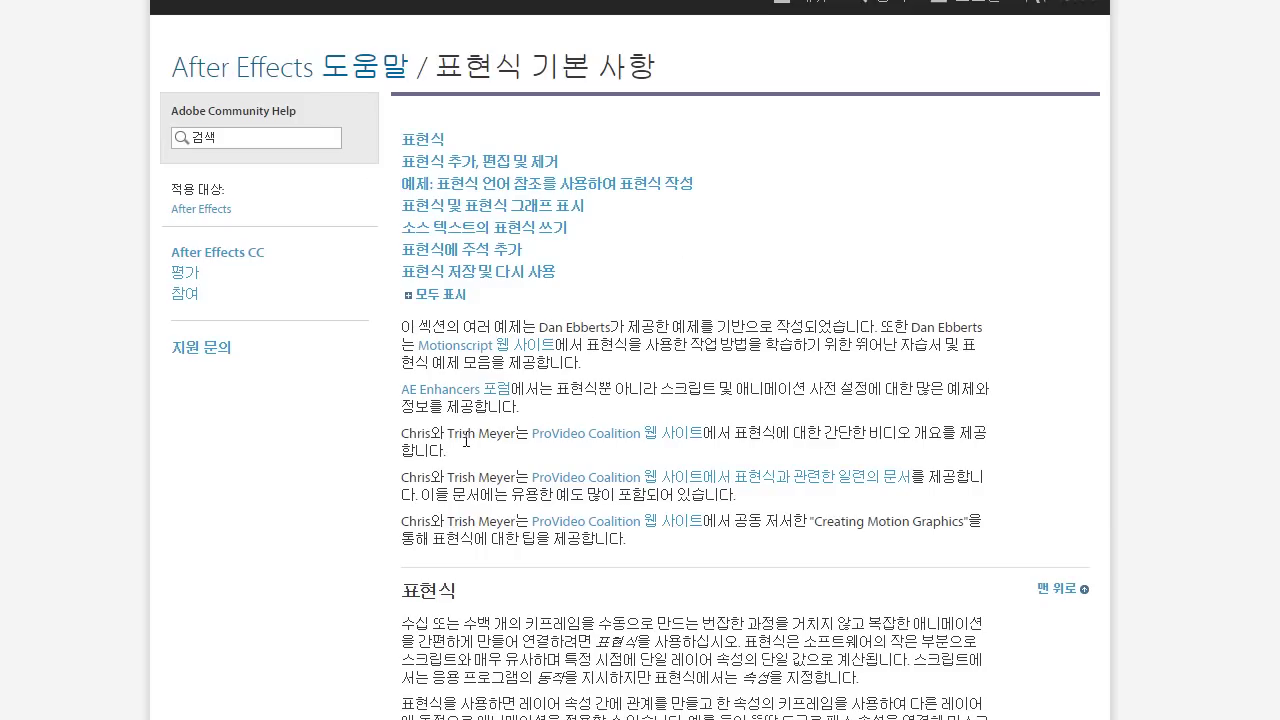
{"action": "double_click", "coordinate": [455, 75]}
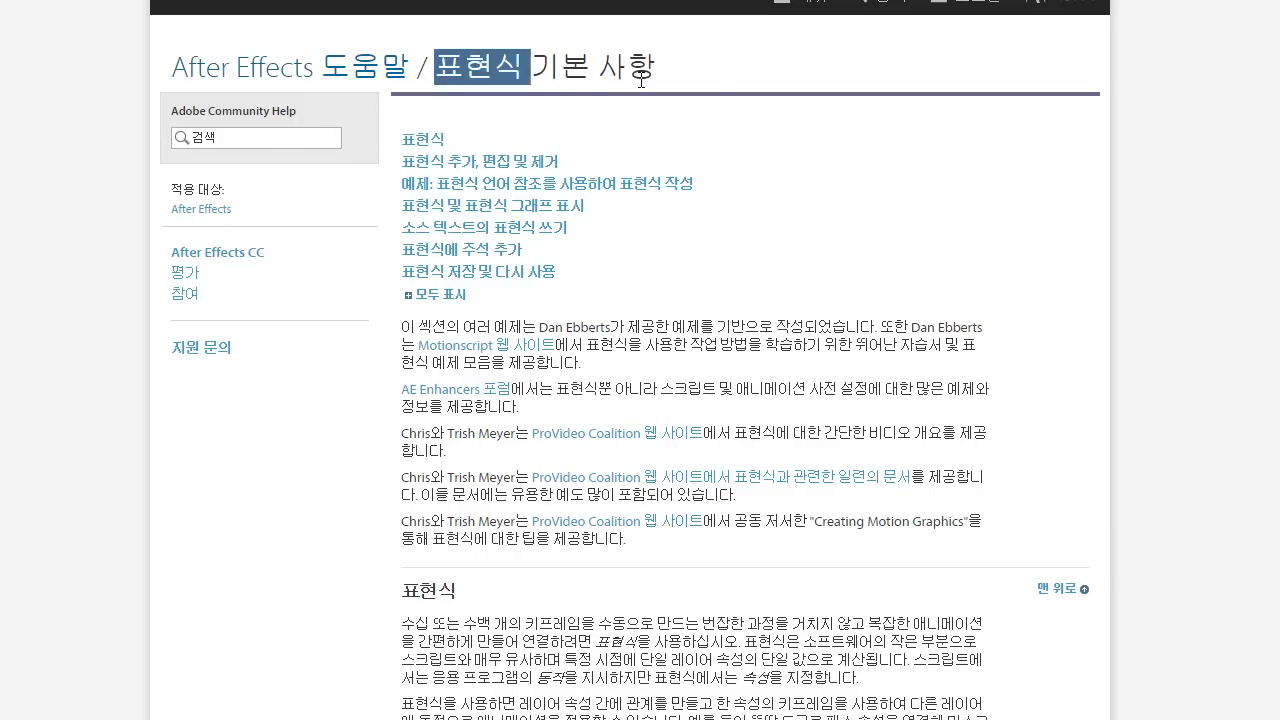
{"action": "left_click", "coordinate": [698, 100]}
{"action": "double_click", "coordinate": [565, 68]}
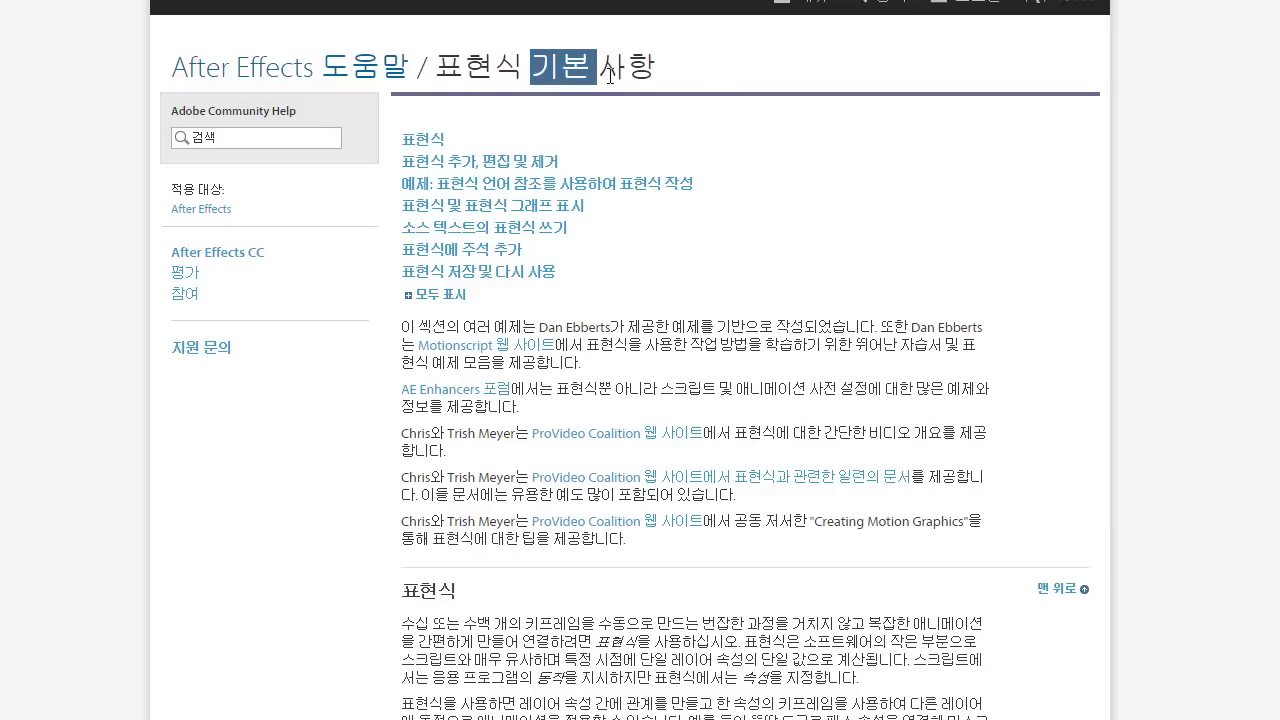
{"action": "left_click", "coordinate": [630, 95]}
{"action": "scroll", "coordinate": [630, 95], "scroll_direction": "down", "scroll_amount": 1}
{"action": "scroll", "coordinate": [551, 507], "scroll_direction": "up", "scroll_amount": 1}
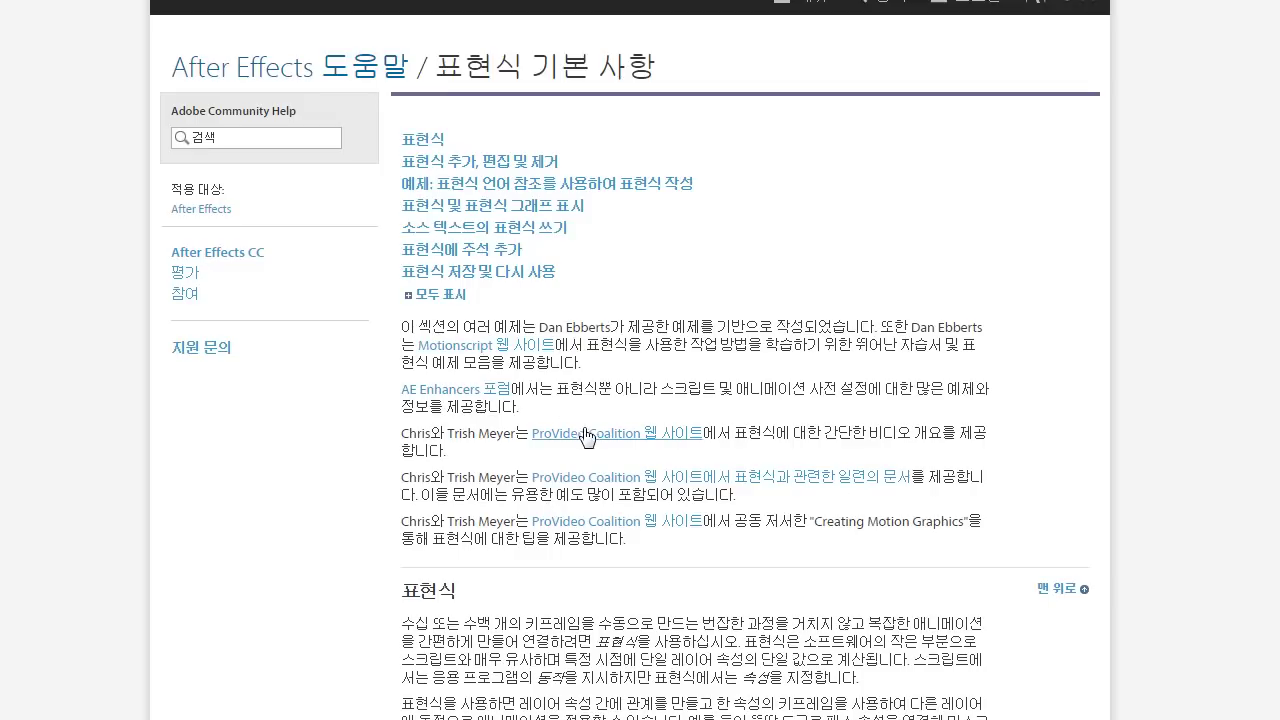
Read the 표현식 section of the help page down to the value + 90 and wiggle(10, 10) examples.
{"action": "scroll", "coordinate": [700, 522], "scroll_direction": "down", "scroll_amount": 3}
{"action": "scroll", "coordinate": [700, 522], "scroll_direction": "down", "scroll_amount": 1}
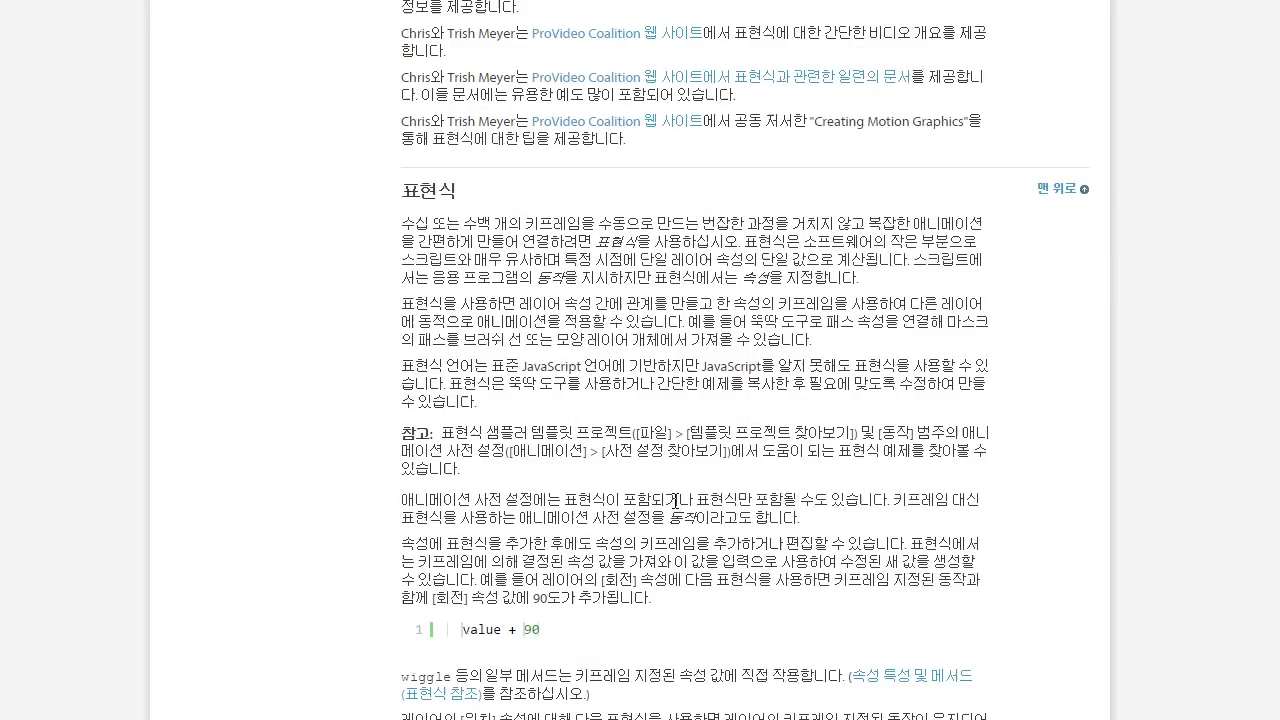
{"action": "left_click_drag", "start_coordinate": [410, 240], "coordinate": [850, 386]}
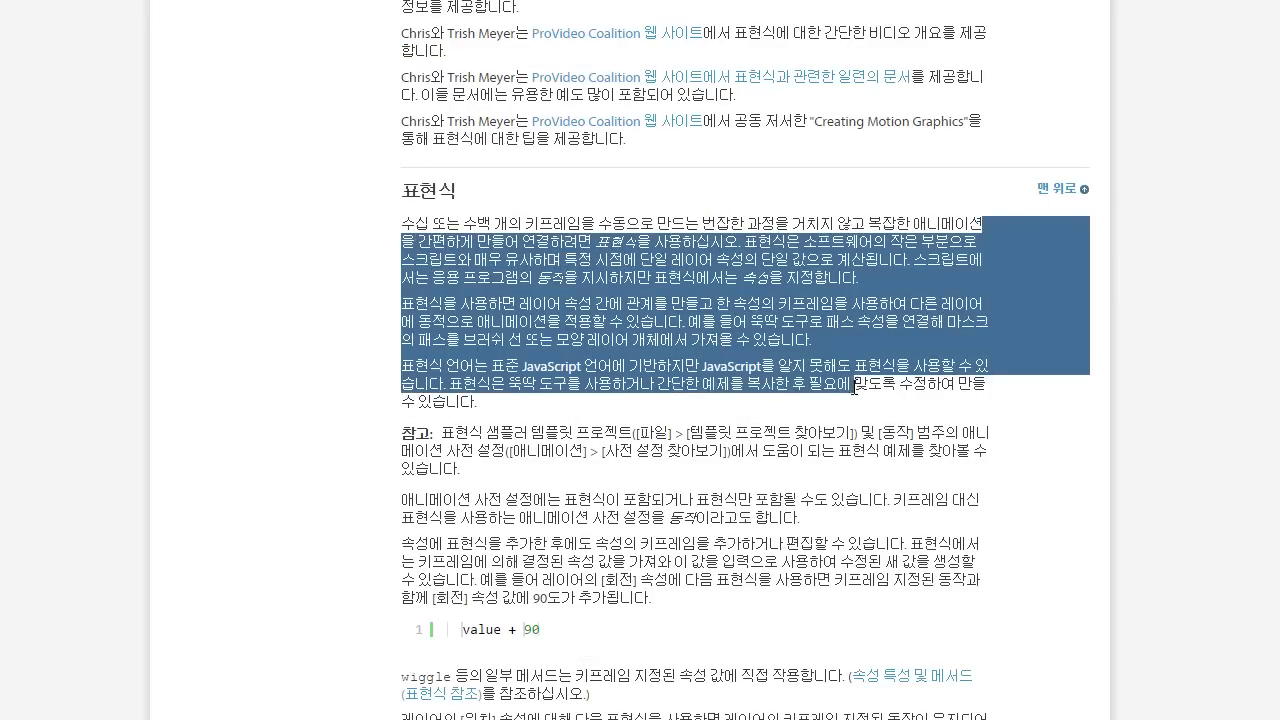
{"action": "left_click", "coordinate": [566, 497]}
{"action": "scroll", "coordinate": [566, 497], "scroll_direction": "down", "scroll_amount": 5}
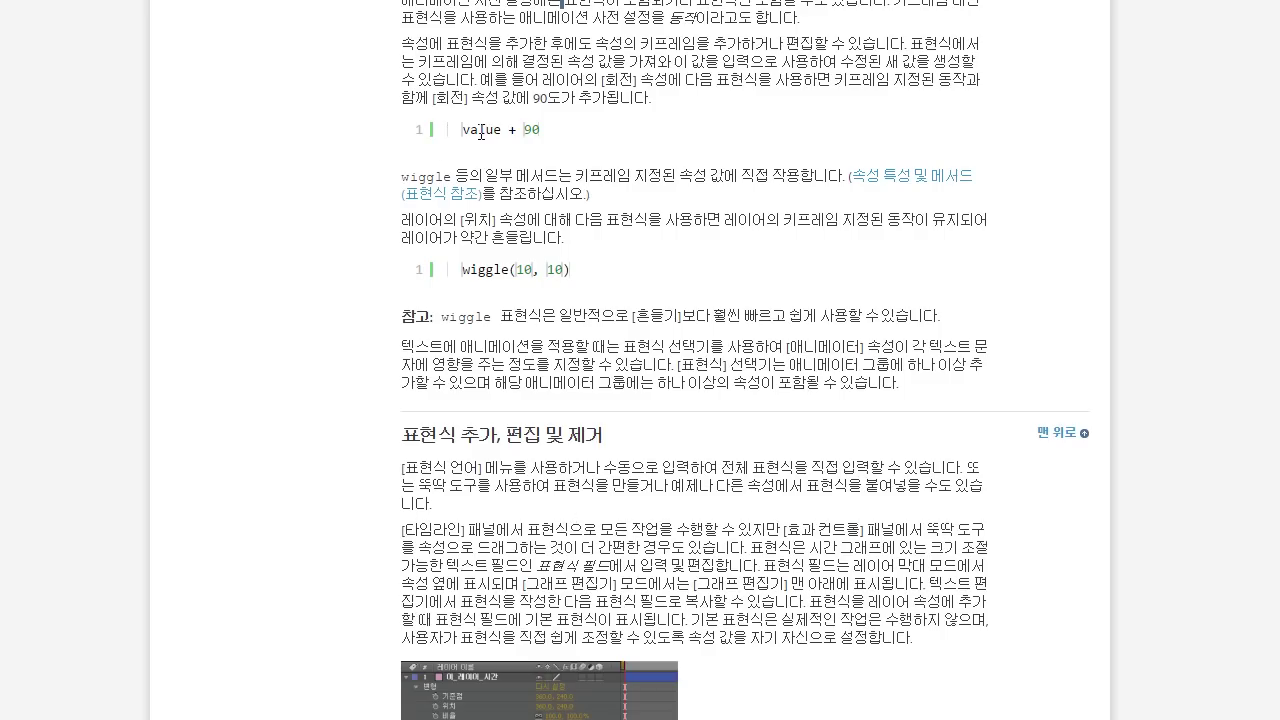
{"action": "left_click", "coordinate": [522, 137]}
Skim the remaining help sections on adding, editing and controlling expressions, and return to the beginning of the page.
{"action": "scroll", "coordinate": [510, 417], "scroll_direction": "down", "scroll_amount": 15}
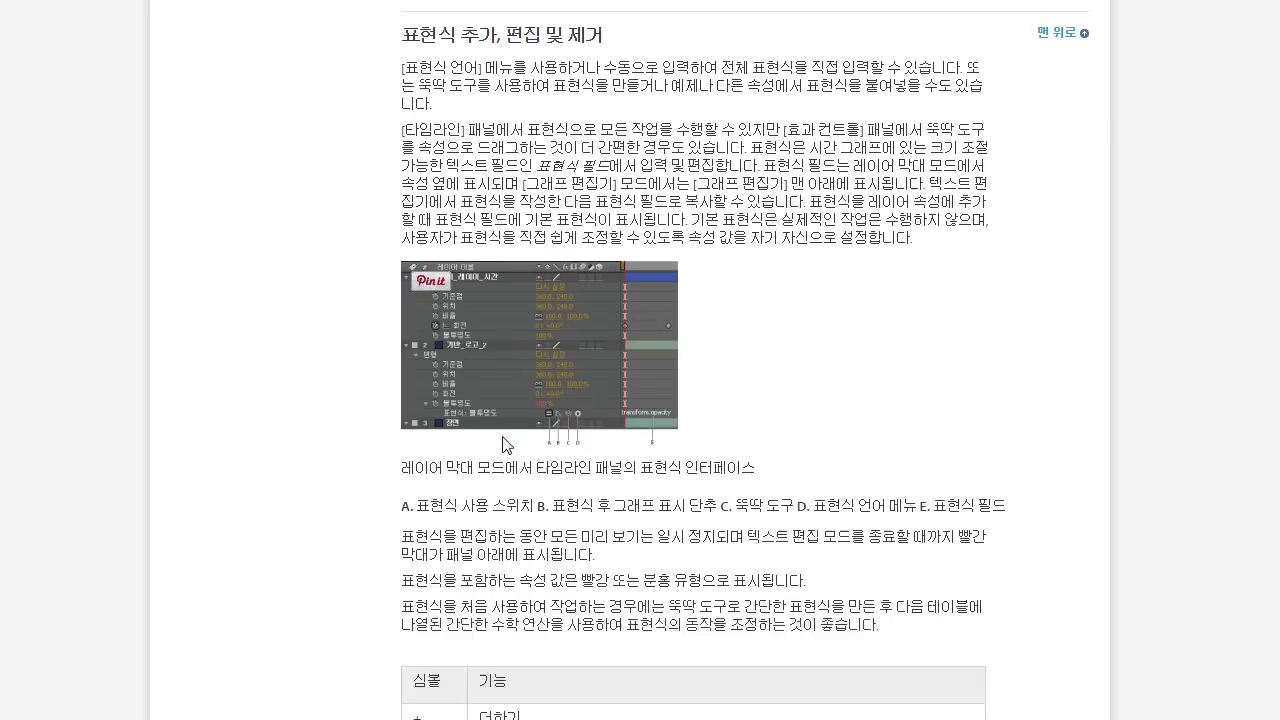
{"action": "scroll", "coordinate": [505, 438], "scroll_direction": "down", "scroll_amount": 10}
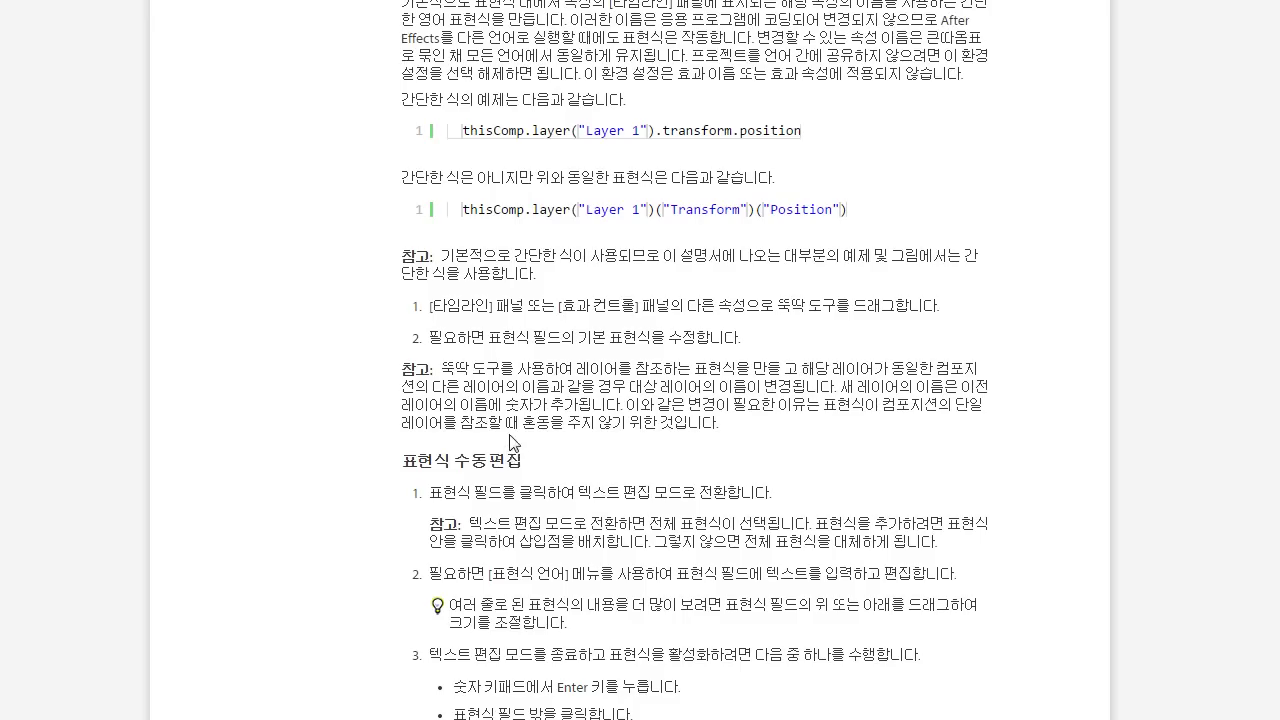
{"action": "scroll", "coordinate": [510, 440], "scroll_direction": "down", "scroll_amount": 10}
{"action": "scroll", "coordinate": [510, 440], "scroll_direction": "up", "scroll_amount": 11}
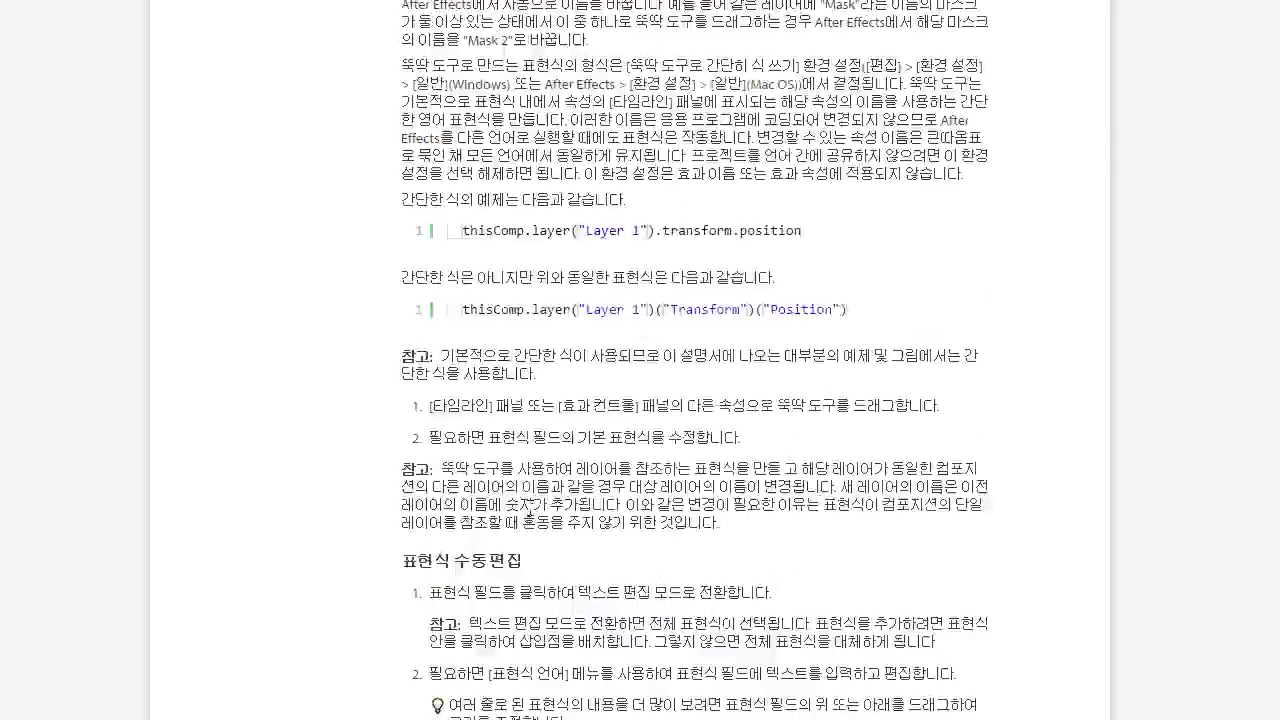
{"action": "scroll", "coordinate": [530, 503], "scroll_direction": "up", "scroll_amount": 8}
{"action": "scroll", "coordinate": [525, 505], "scroll_direction": "down", "scroll_amount": 20}
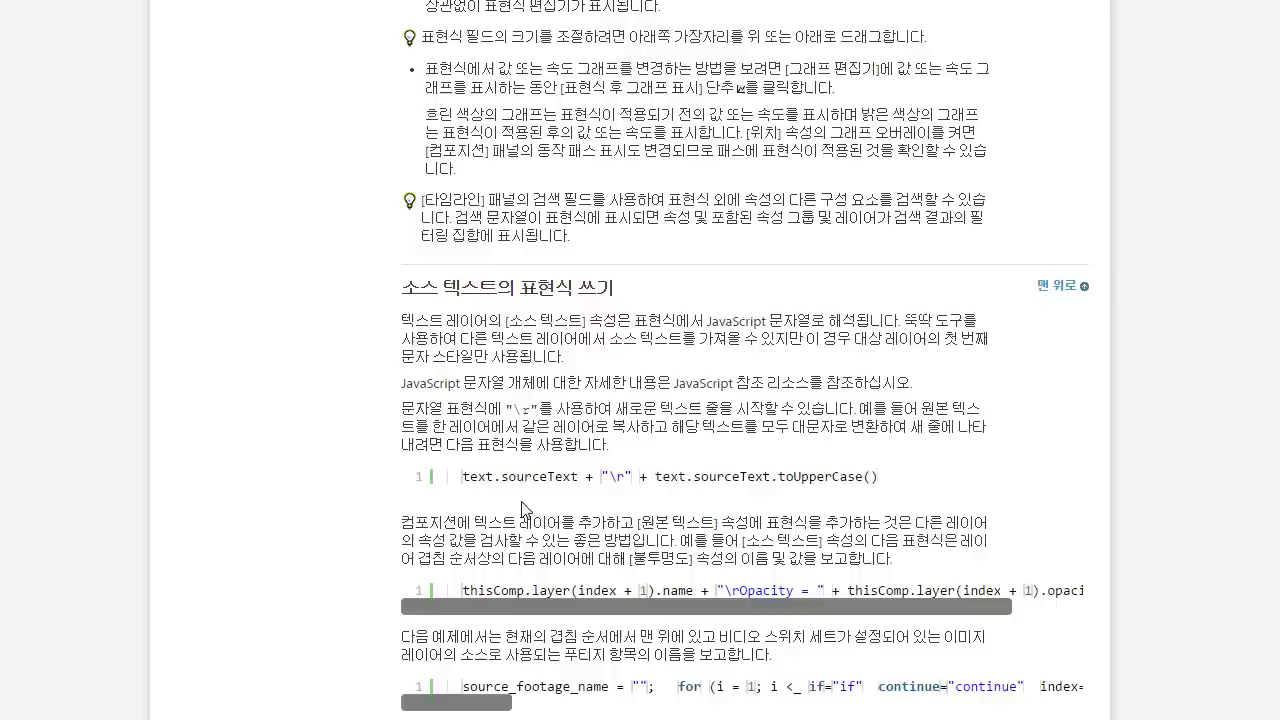
{"action": "scroll", "coordinate": [522, 508], "scroll_direction": "down", "scroll_amount": 20}
{"action": "scroll", "coordinate": [525, 508], "scroll_direction": "up", "scroll_amount": 10}
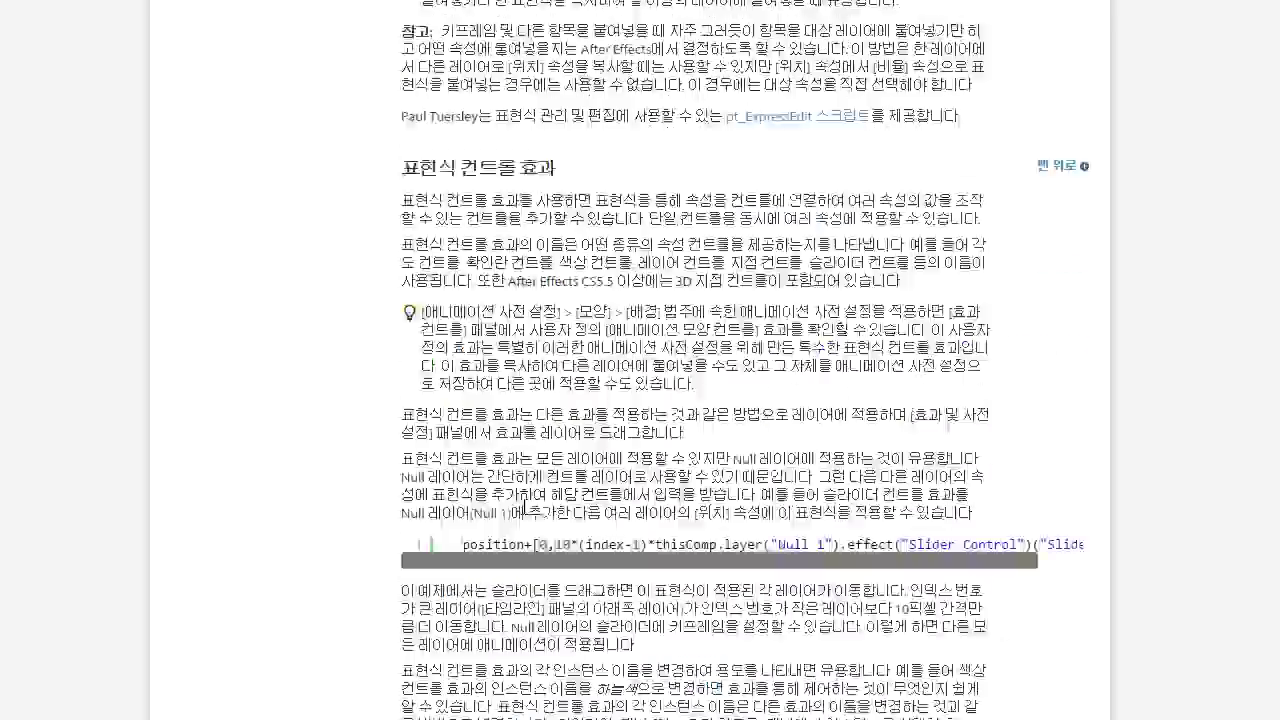
{"action": "scroll", "coordinate": [525, 508], "scroll_direction": "down", "scroll_amount": 15}
{"action": "scroll", "coordinate": [530, 509], "scroll_direction": "up", "scroll_amount": 20}
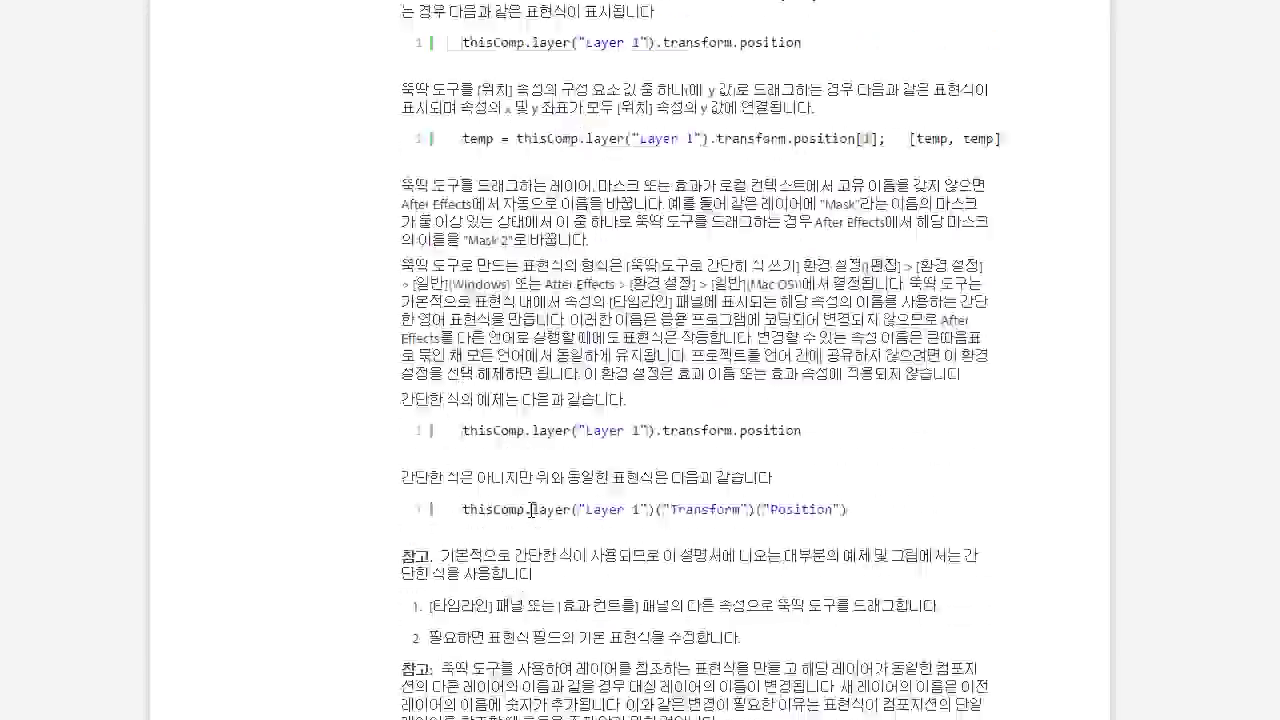
{"action": "scroll", "coordinate": [531, 509], "scroll_direction": "up", "scroll_amount": 20}
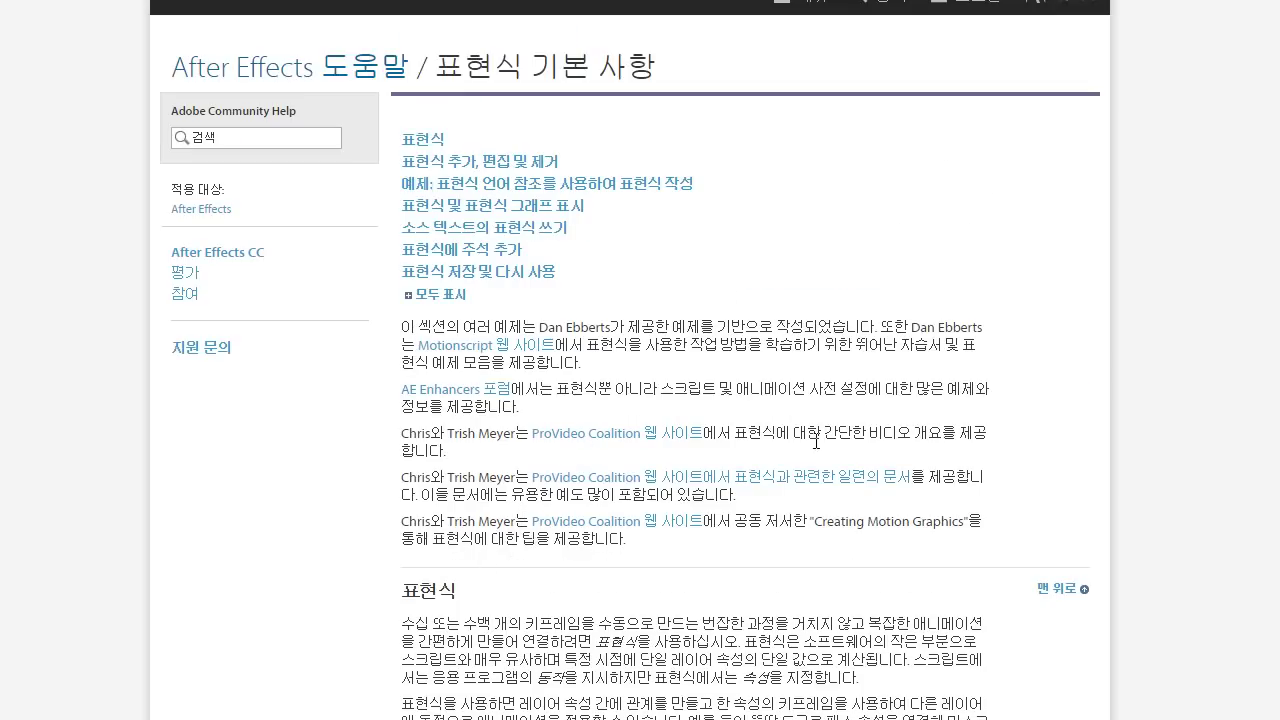
Look over the external resources in the help page's introduction and open the AE Enhancers forum link.
{"action": "left_click_drag", "start_coordinate": [866, 432], "coordinate": [896, 433]}
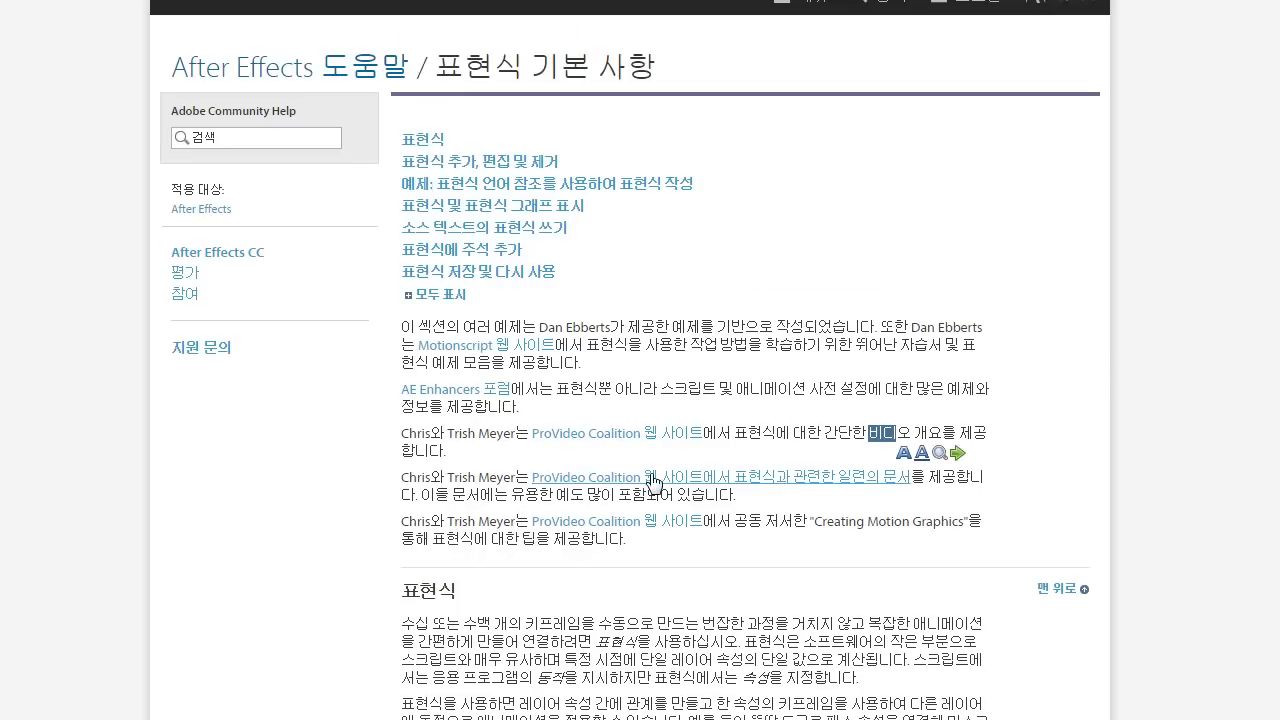
{"action": "left_click", "coordinate": [745, 377]}
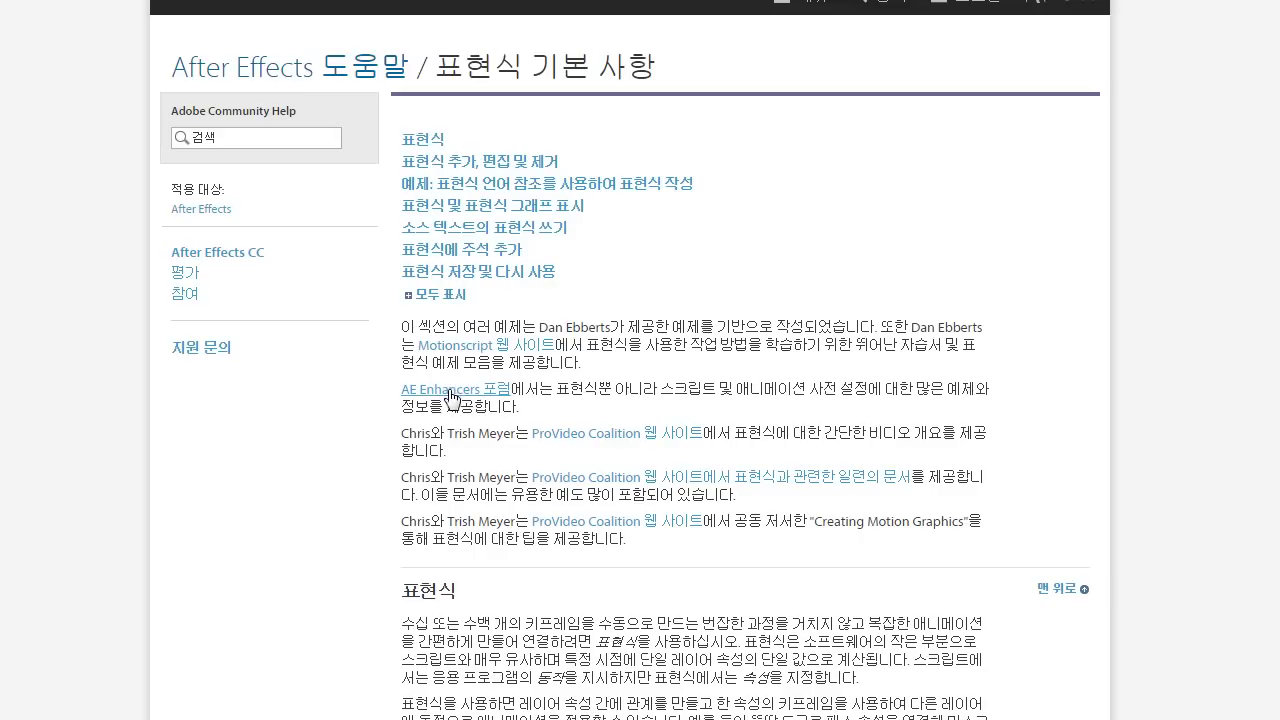
{"action": "left_click", "coordinate": [447, 398]}
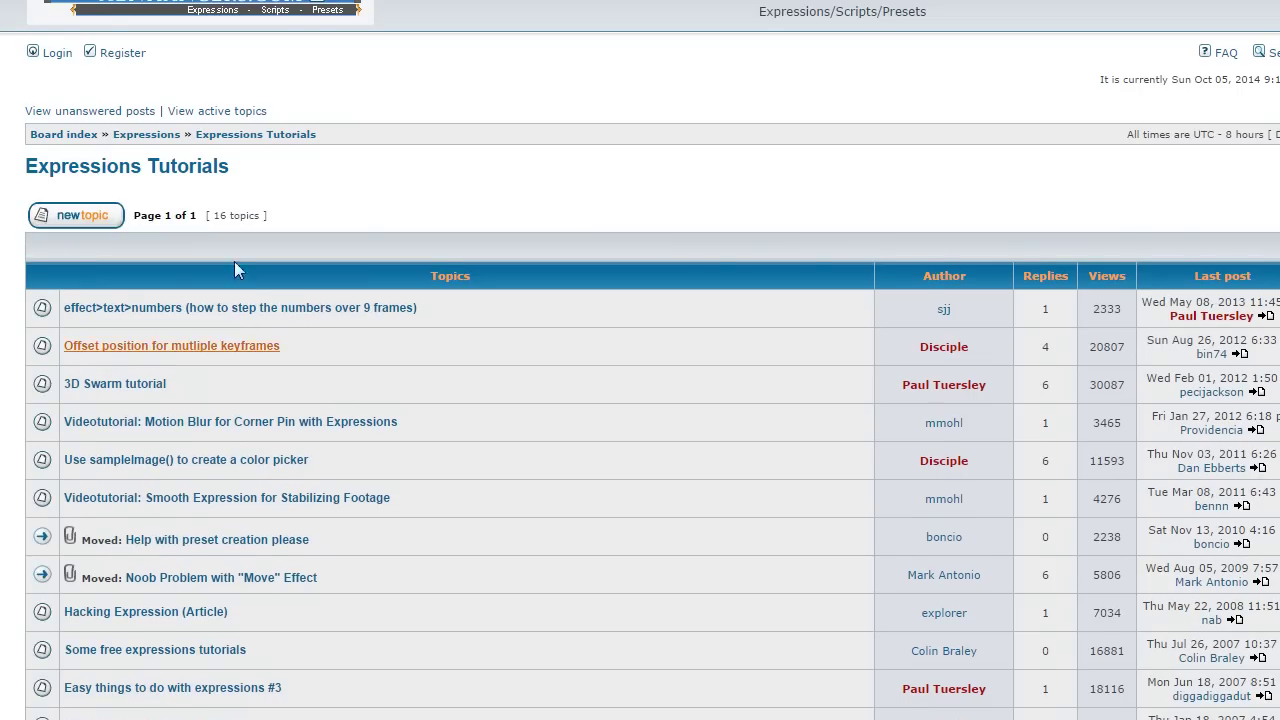
Return from Expressions Tutorials to the forum's board index, open Expressions Library and look through its topic list.
{"action": "key", "text": "alt+Left"}
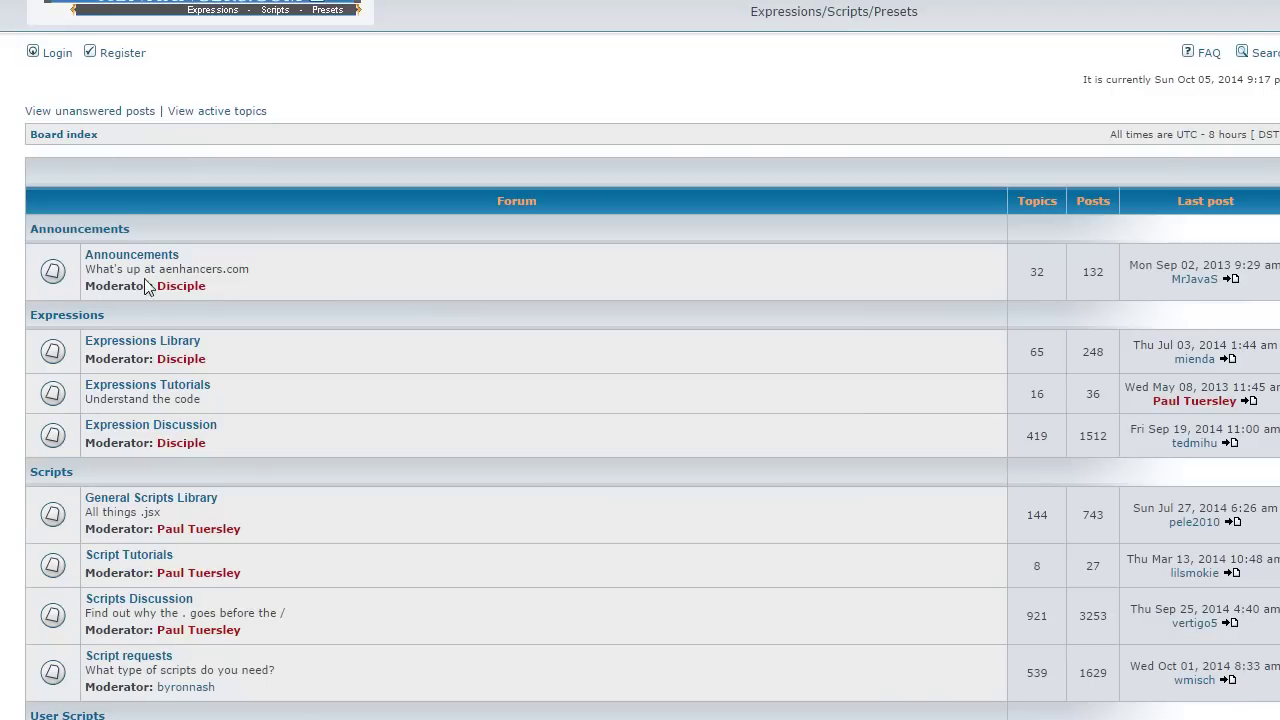
{"action": "left_click", "coordinate": [140, 350]}
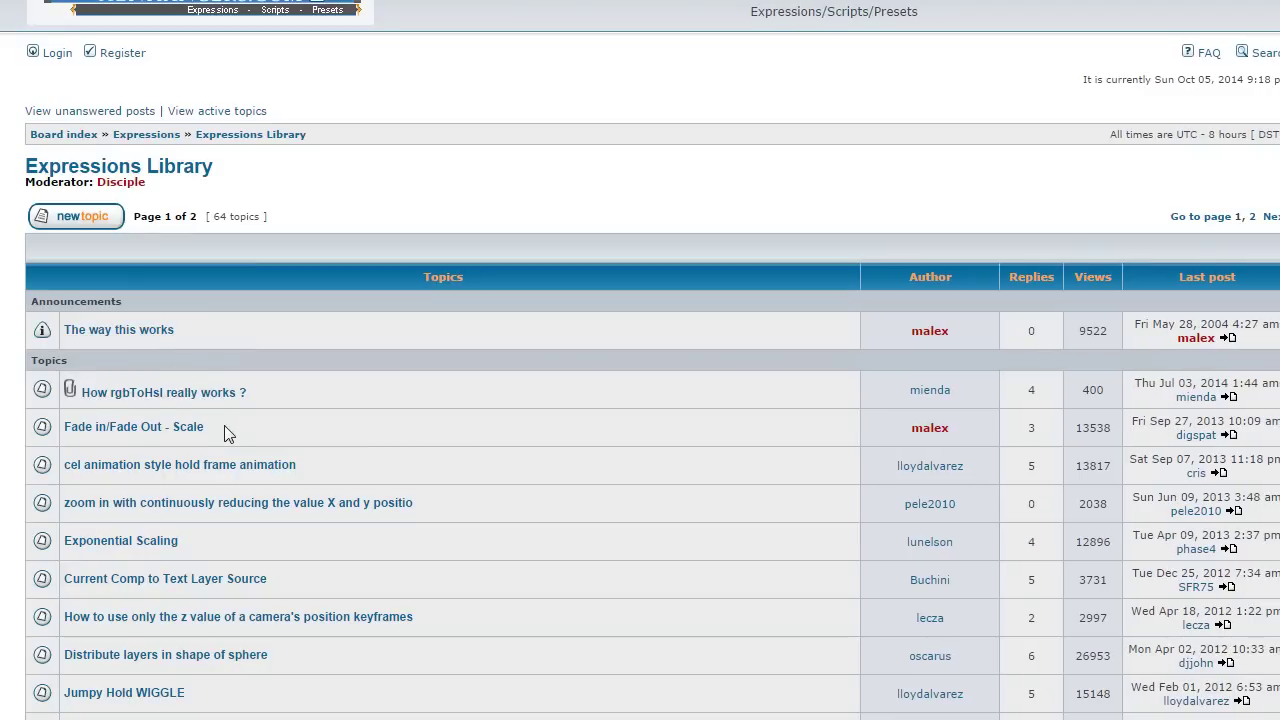
{"action": "scroll", "coordinate": [232, 422], "scroll_direction": "down", "scroll_amount": 2}
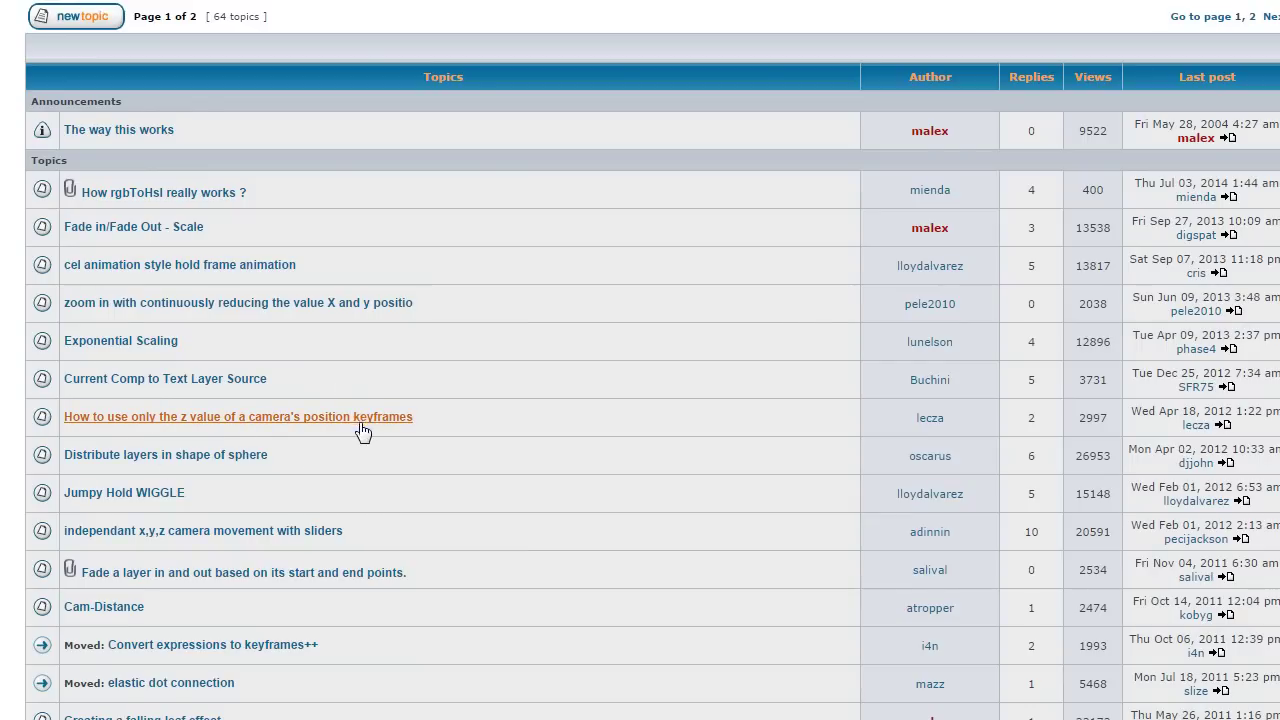